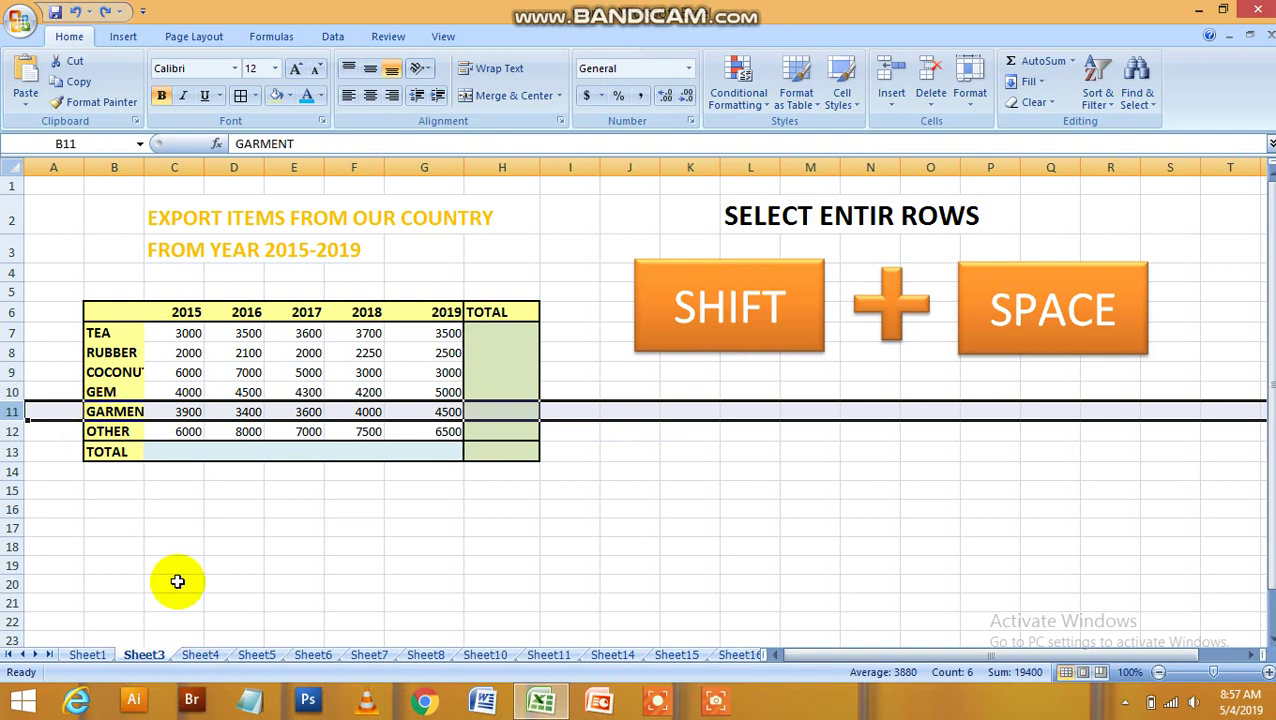
# Step: On Sheet4, select the entire 2015 column and then the entire 2018 column of the export table
pyautogui.click(174, 583)
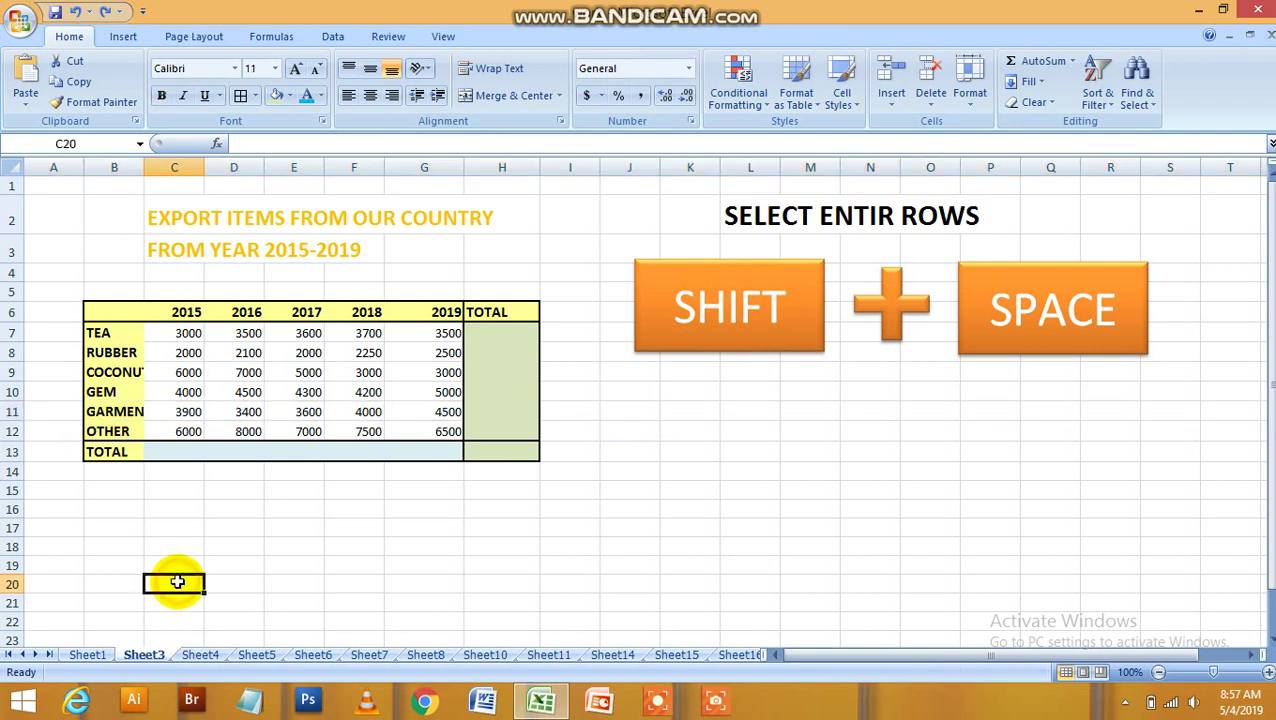
pyautogui.click(200, 654)
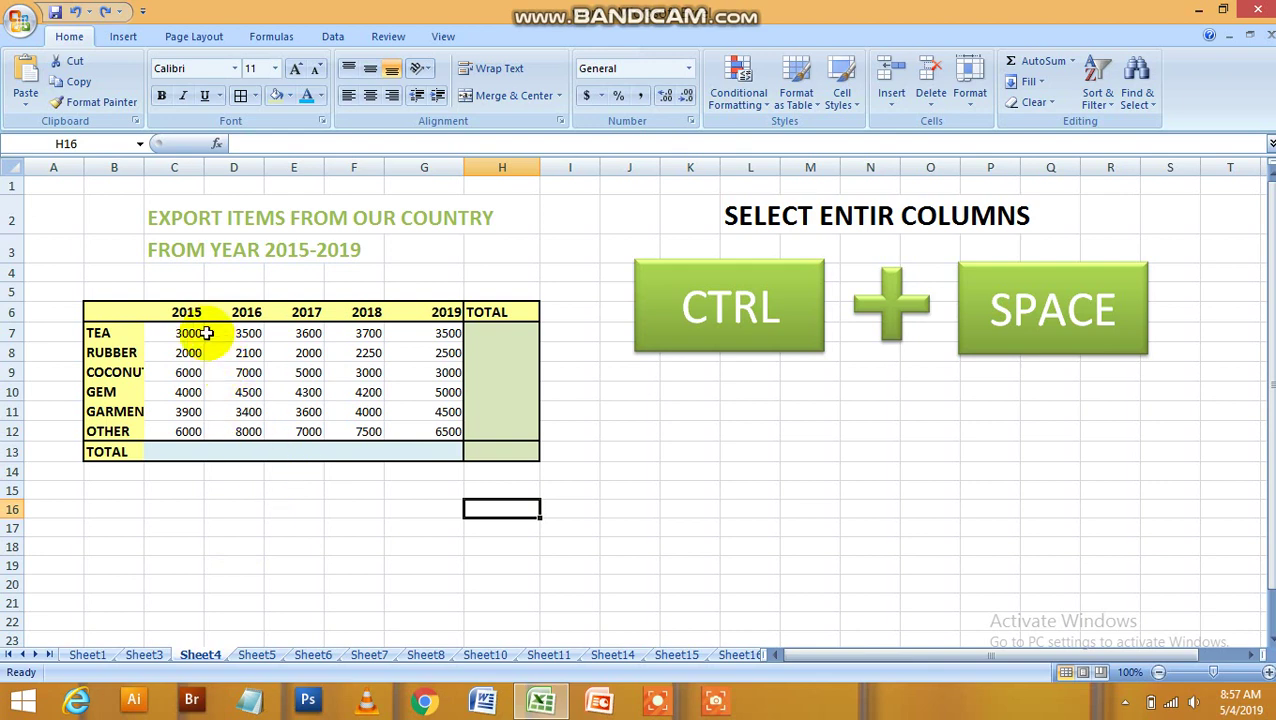
pyautogui.click(189, 305)
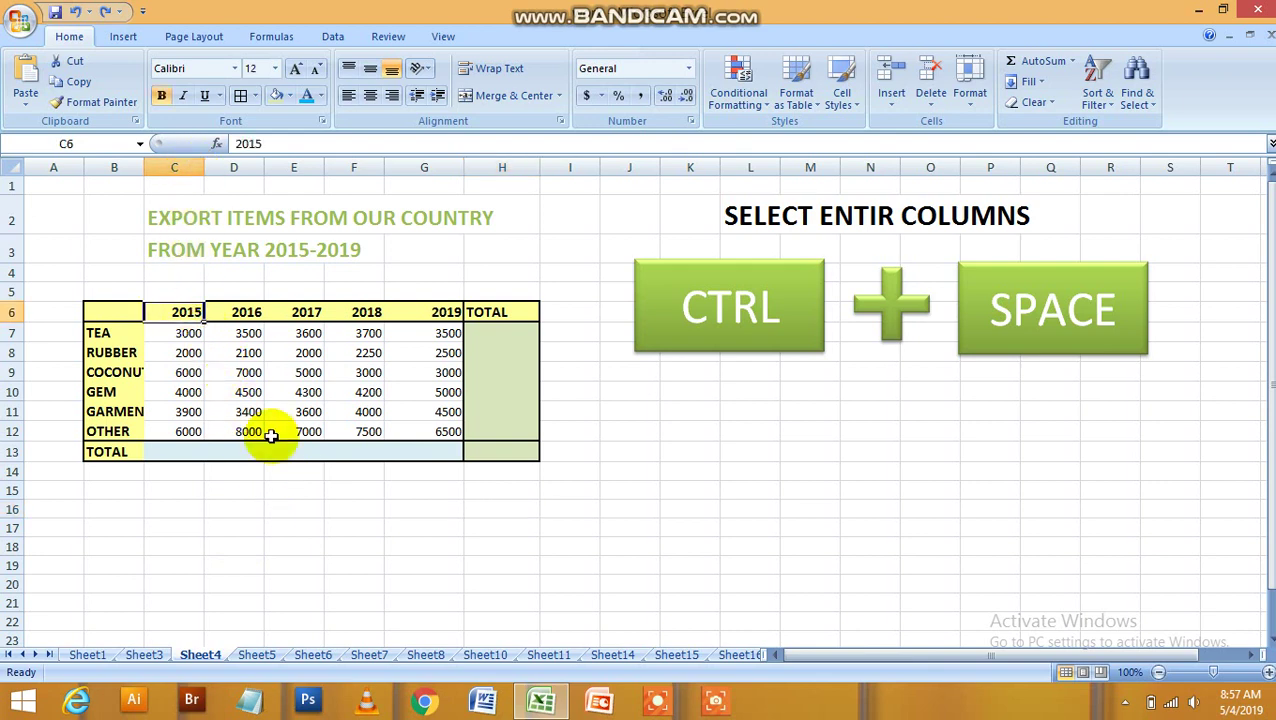
pyautogui.hotkey('ctrl', 'space')
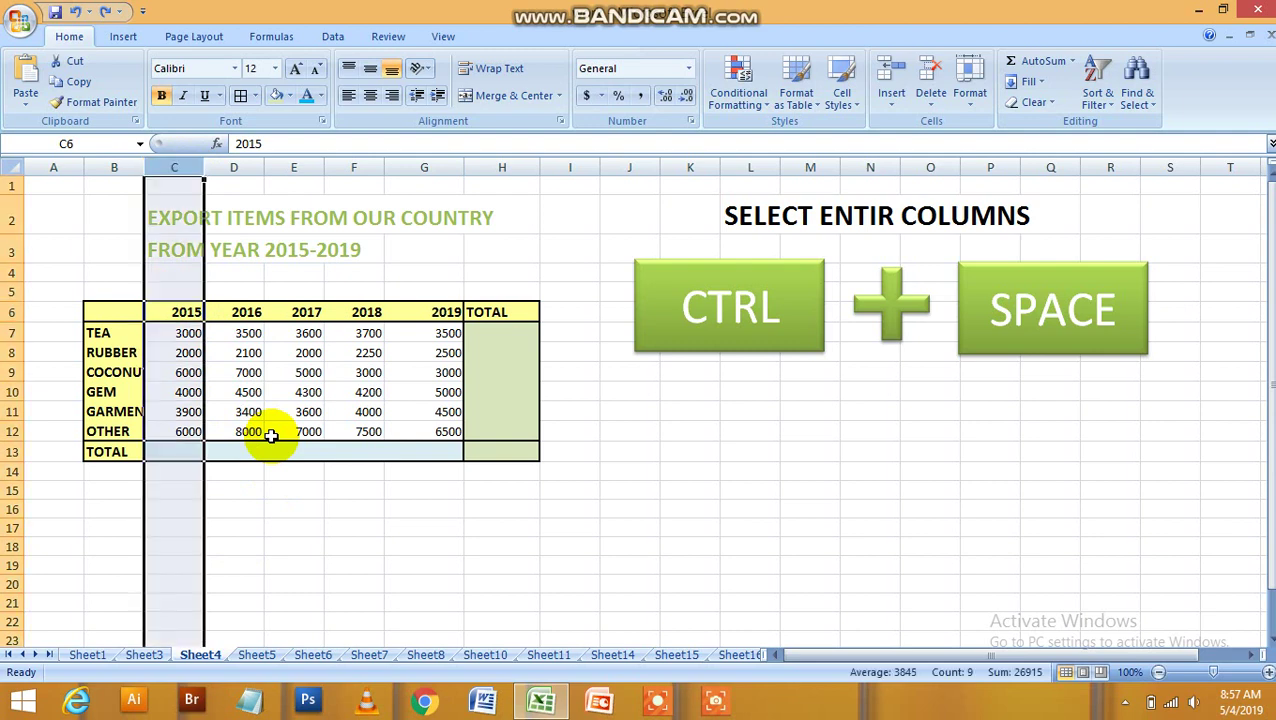
pyautogui.click(364, 314)
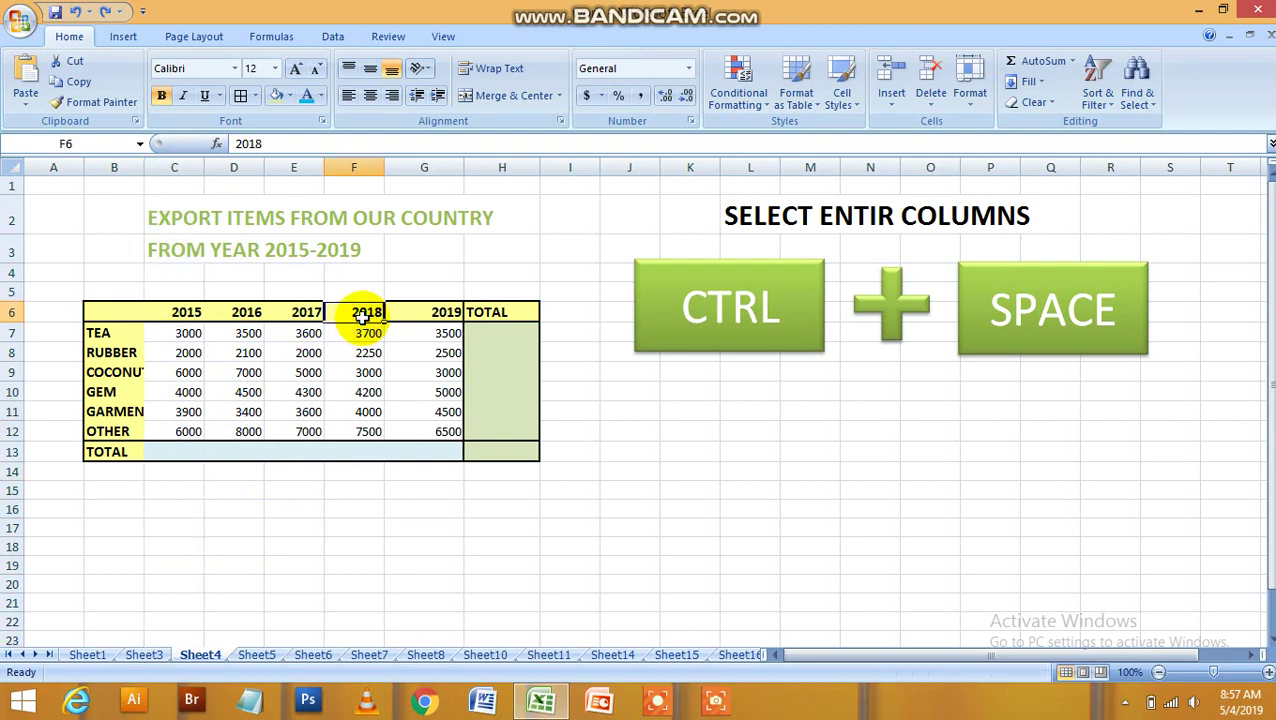
pyautogui.hotkey('ctrl', 'space')
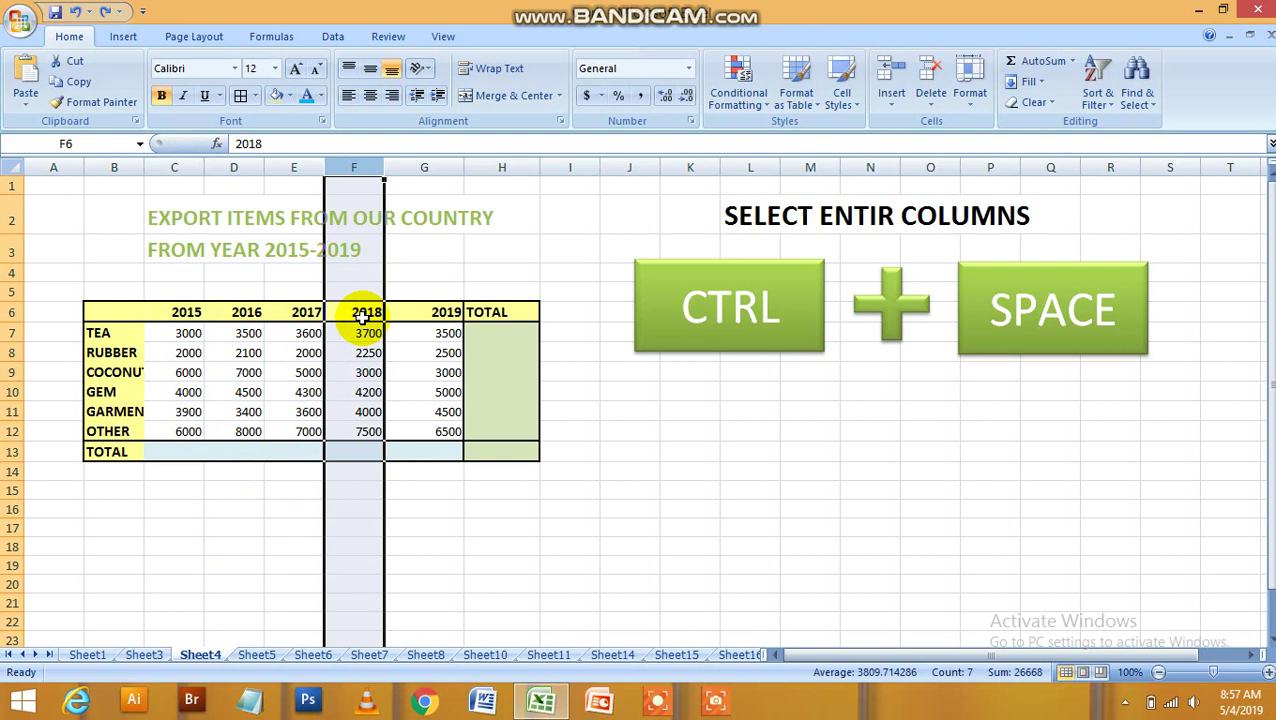
pyautogui.click(564, 476)
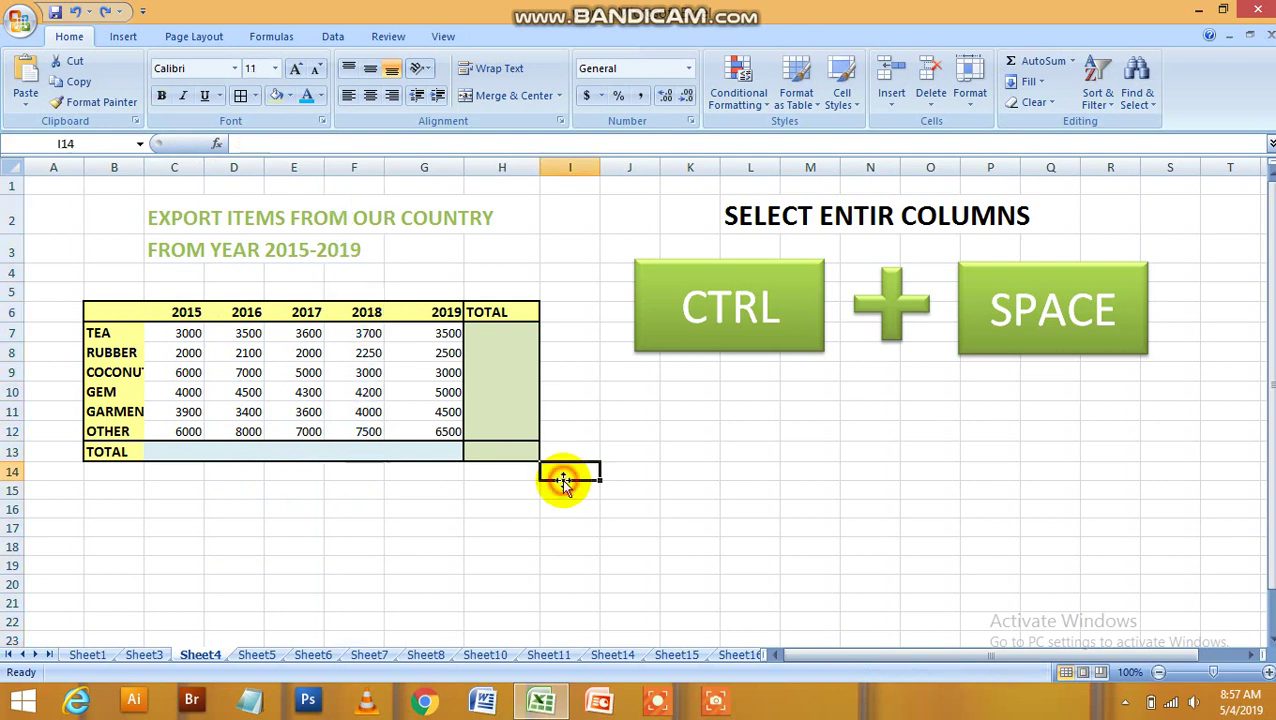
# Step: Review the row-selection example on Sheet3 and the column-selection example on Sheet4
pyautogui.click(160, 655)
pyautogui.click(185, 511)
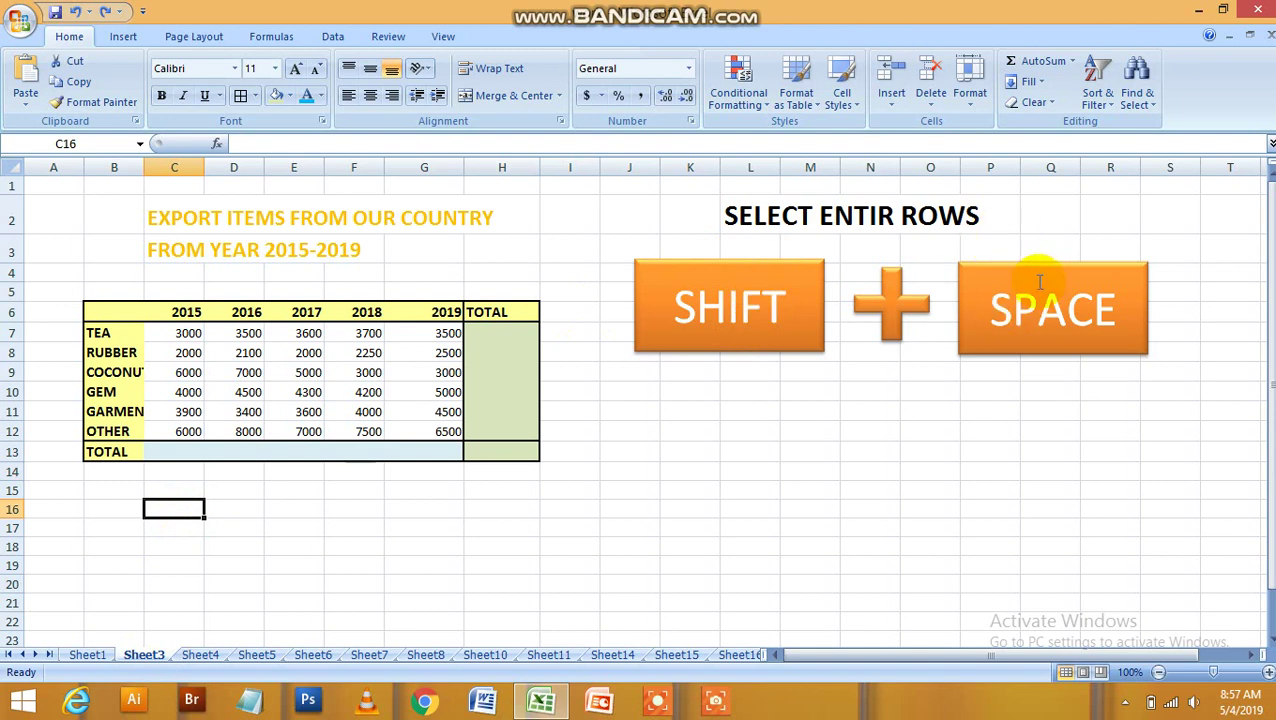
pyautogui.click(220, 656)
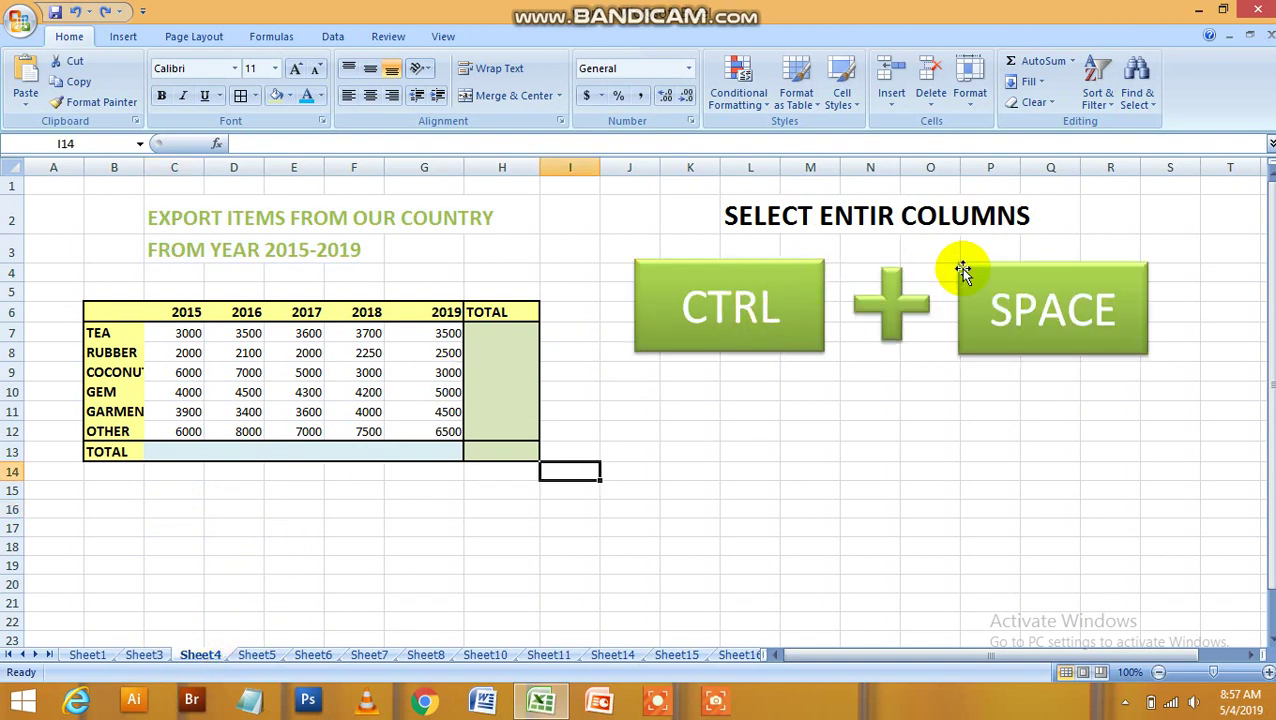
pyautogui.click(750, 453)
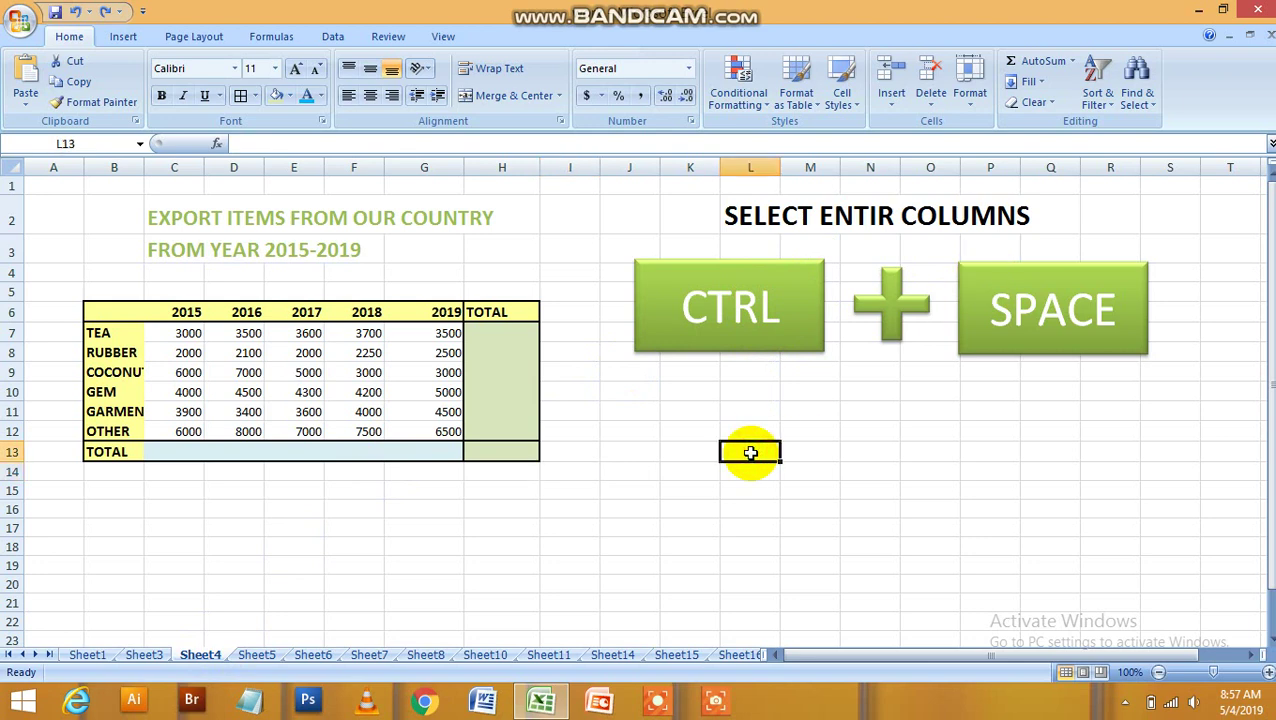
# Step: On Sheet5, hide the RUBBER row and the OTHER row of the export table
pyautogui.click(256, 660)
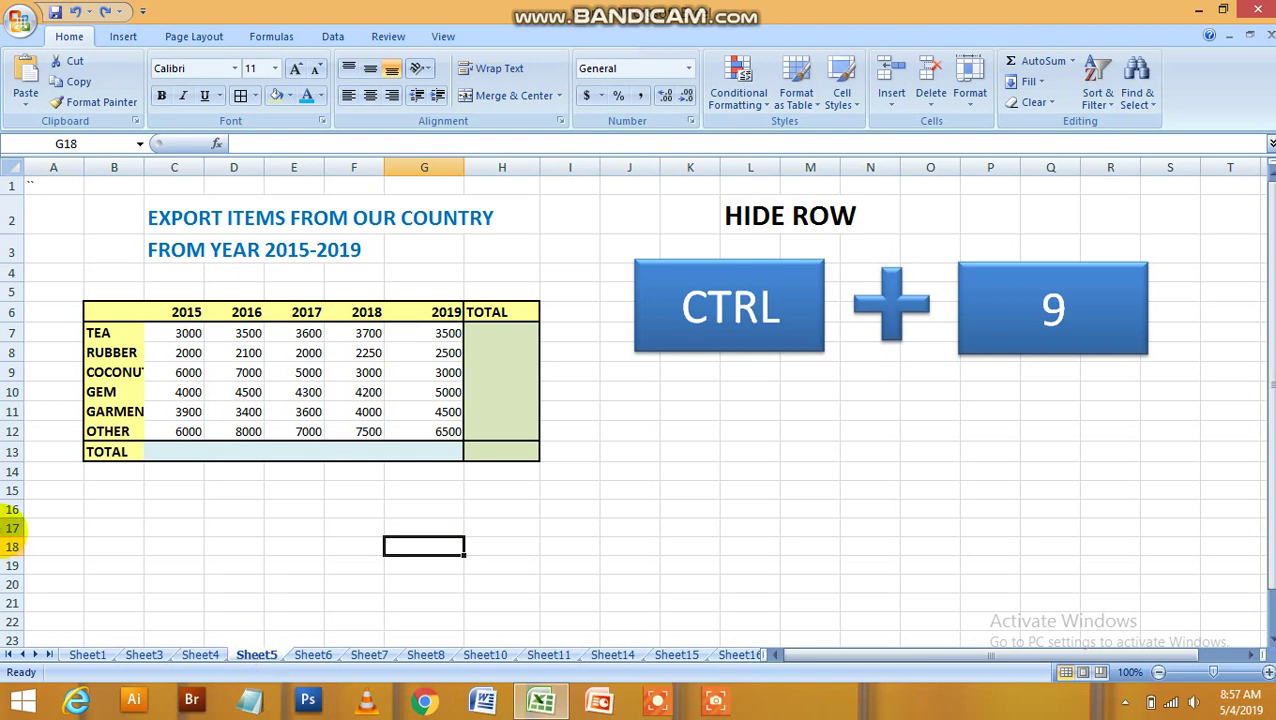
pyautogui.click(93, 352)
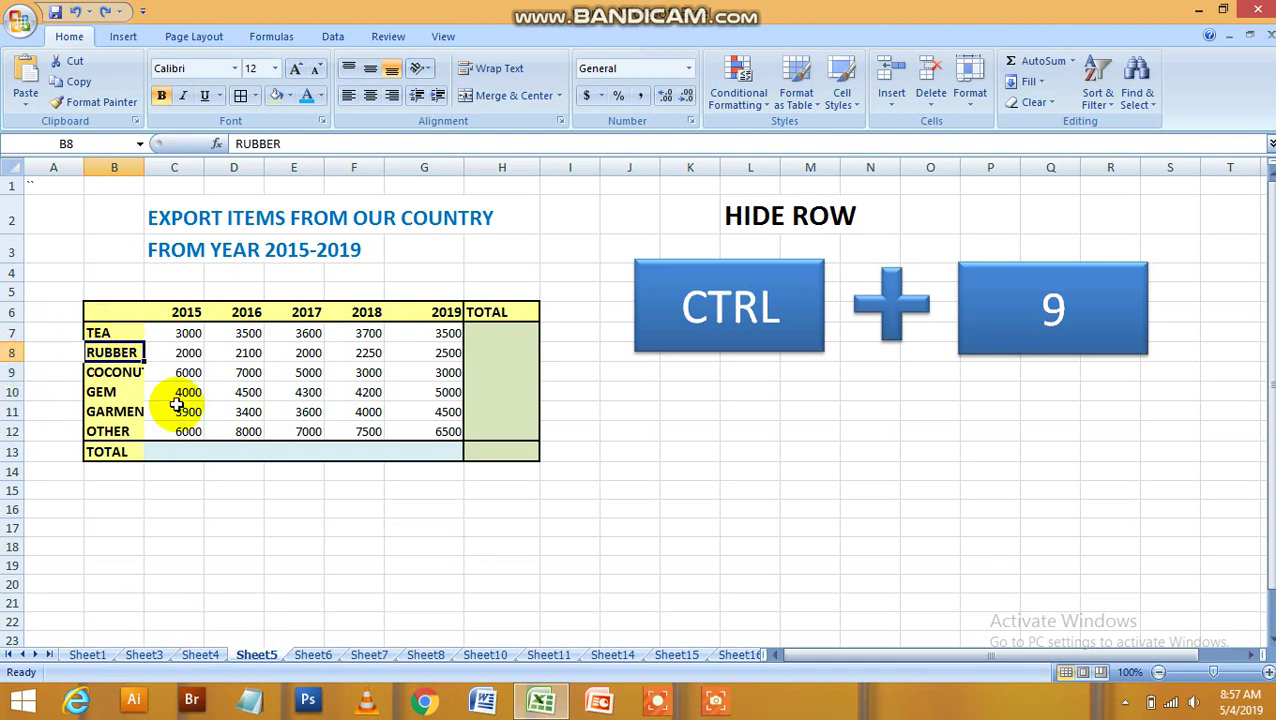
pyautogui.hotkey('ctrl', '9')
pyautogui.click(193, 470)
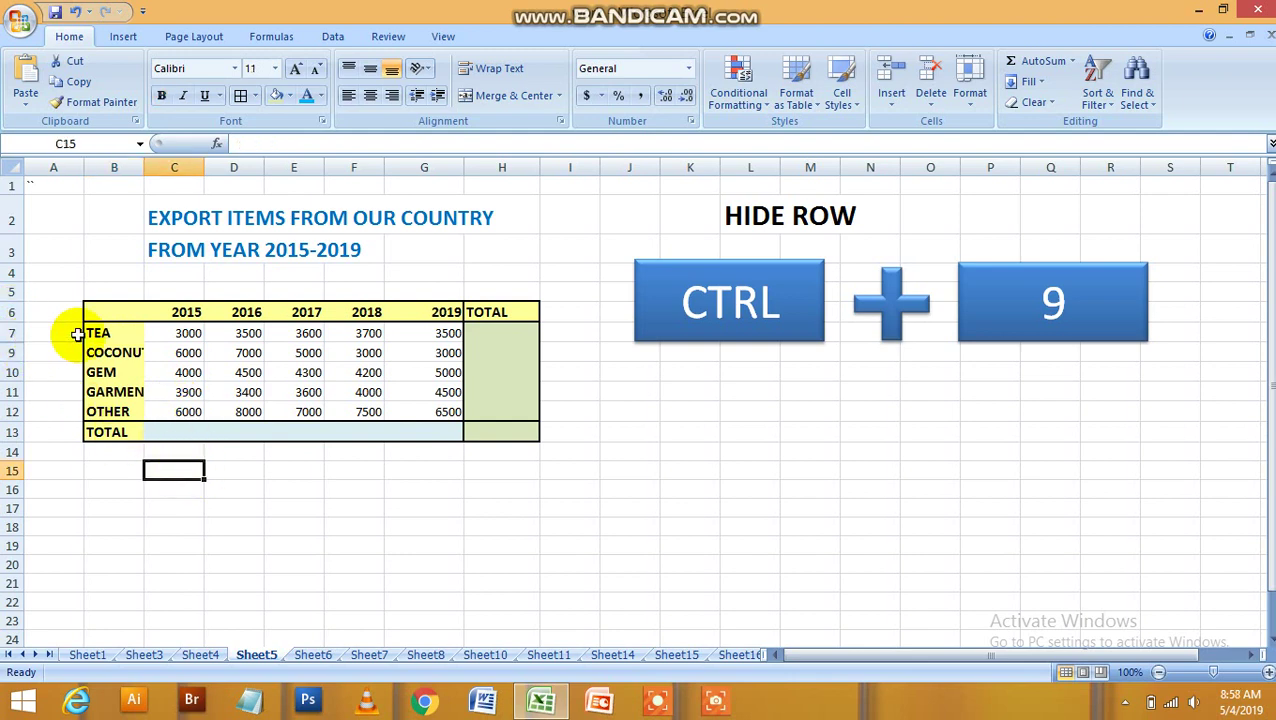
pyautogui.click(105, 413)
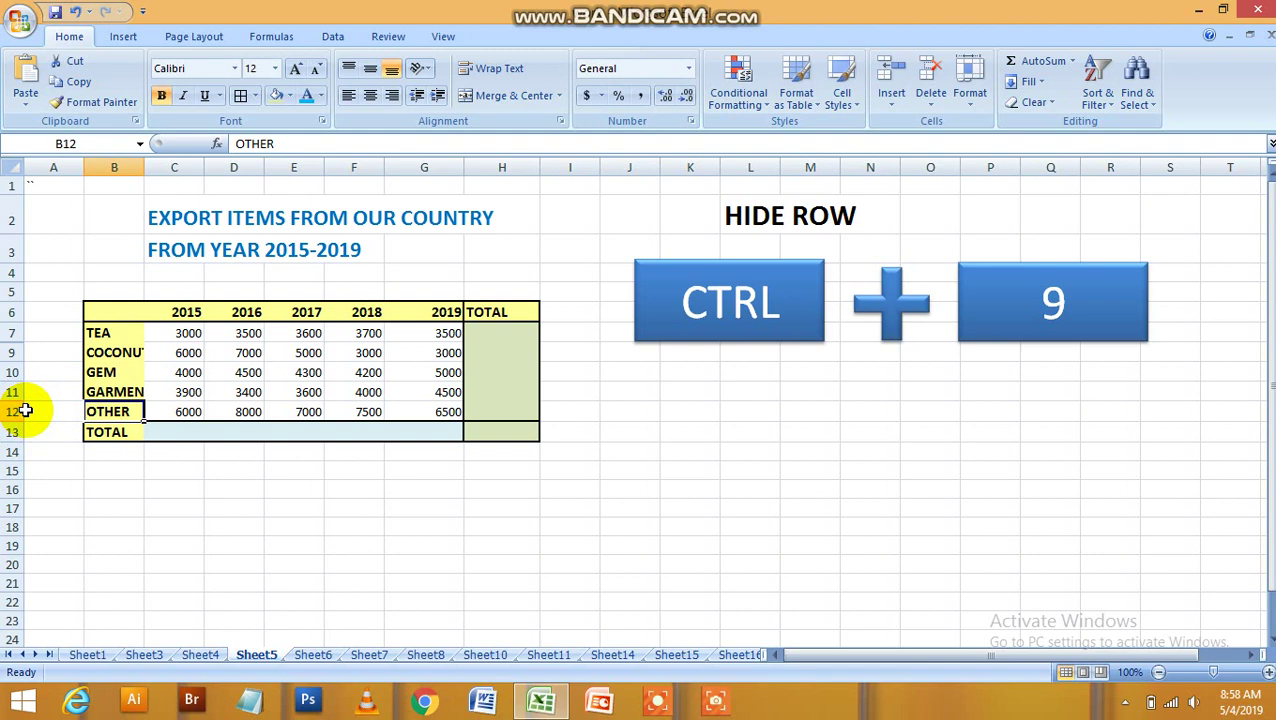
pyautogui.hotkey('ctrl', '9')
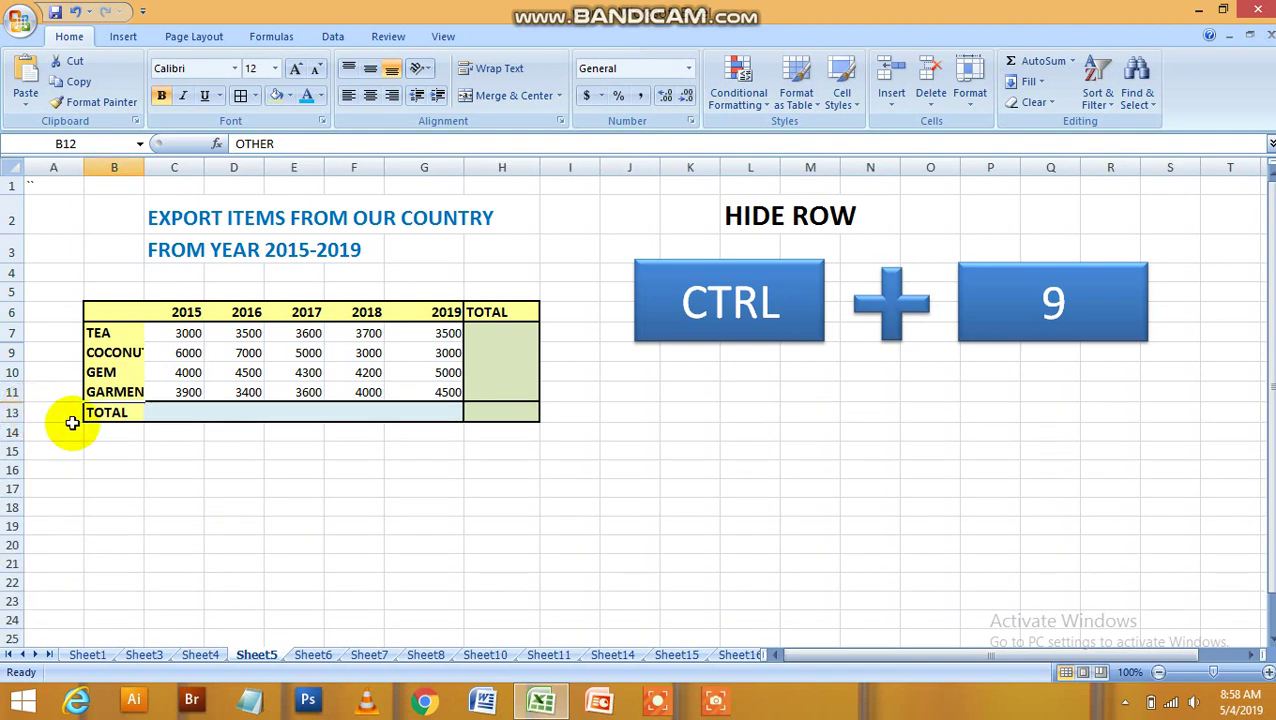
pyautogui.click(142, 476)
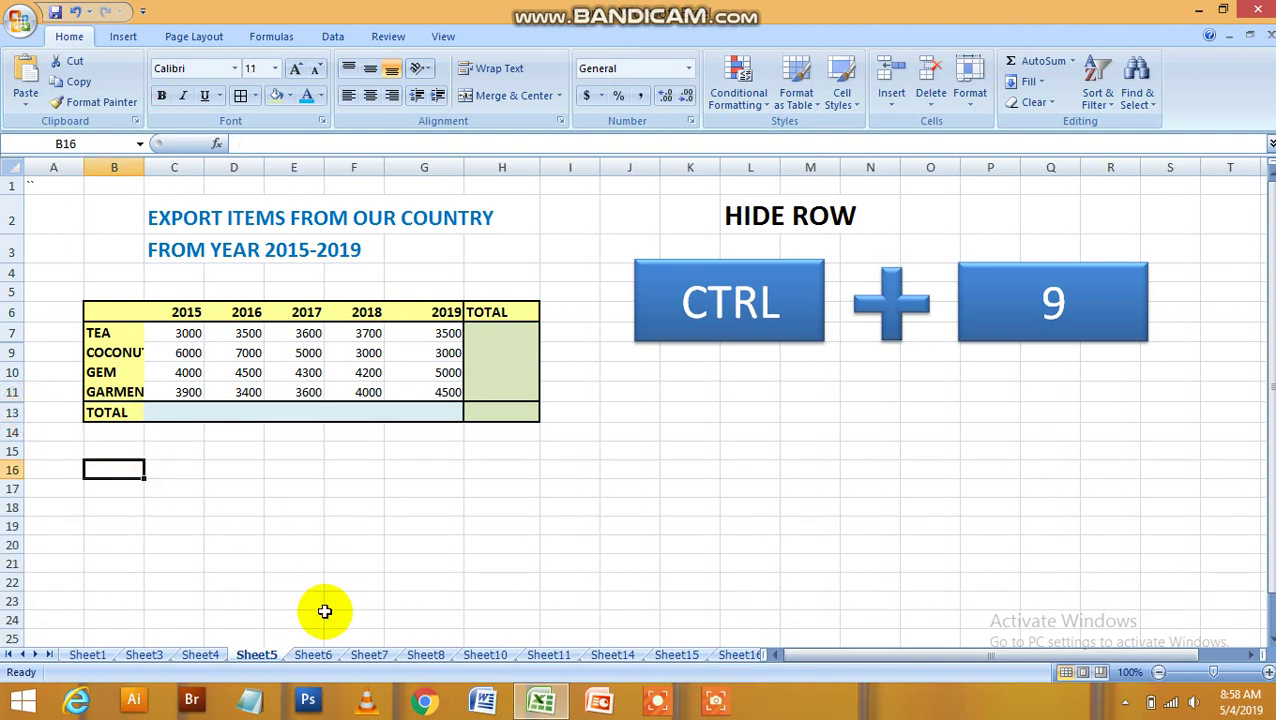
# Step: On Sheet6, hide the 2015 column and the 2019 column of the export table
pyautogui.click(315, 655)
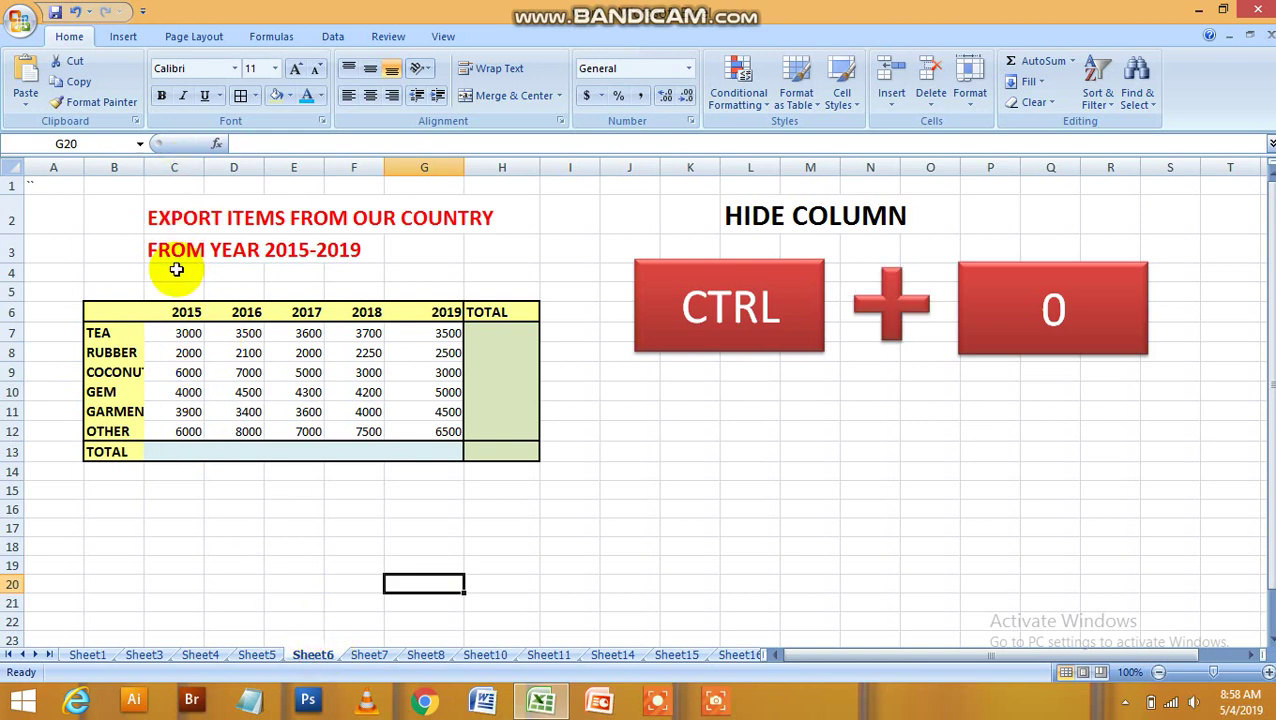
pyautogui.click(177, 312)
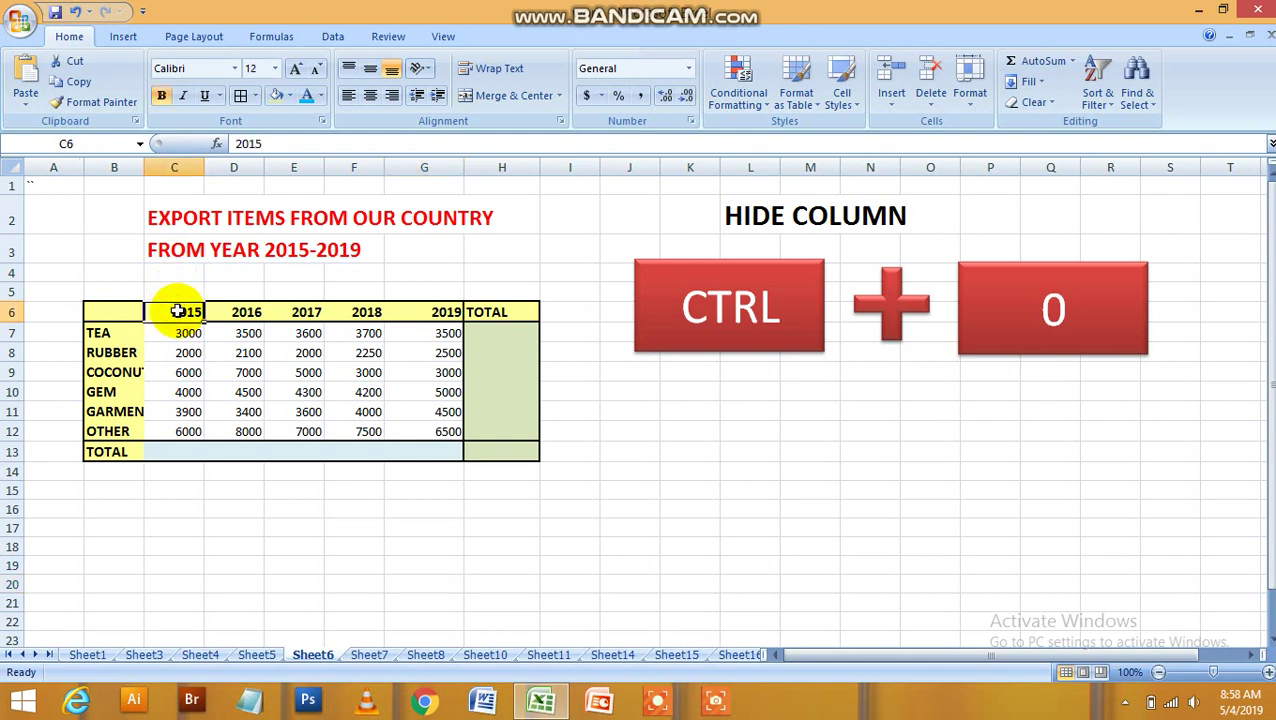
pyautogui.hotkey('ctrl', '0')
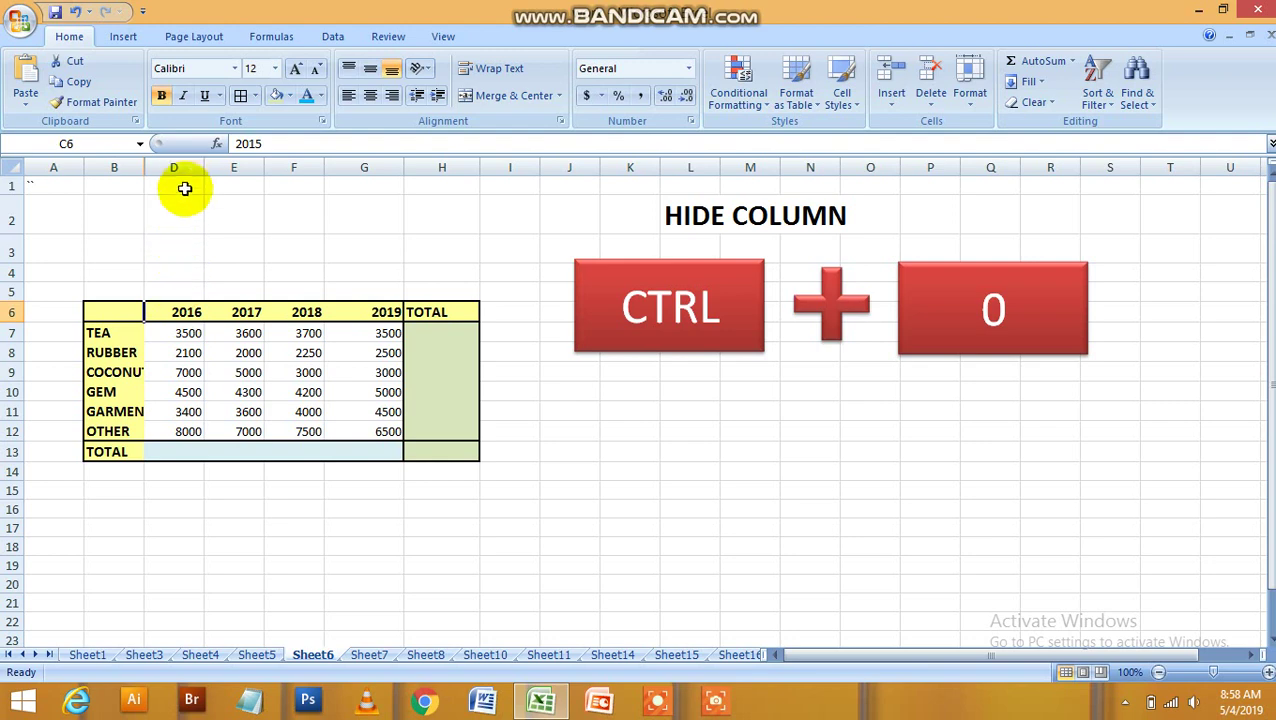
pyautogui.click(397, 312)
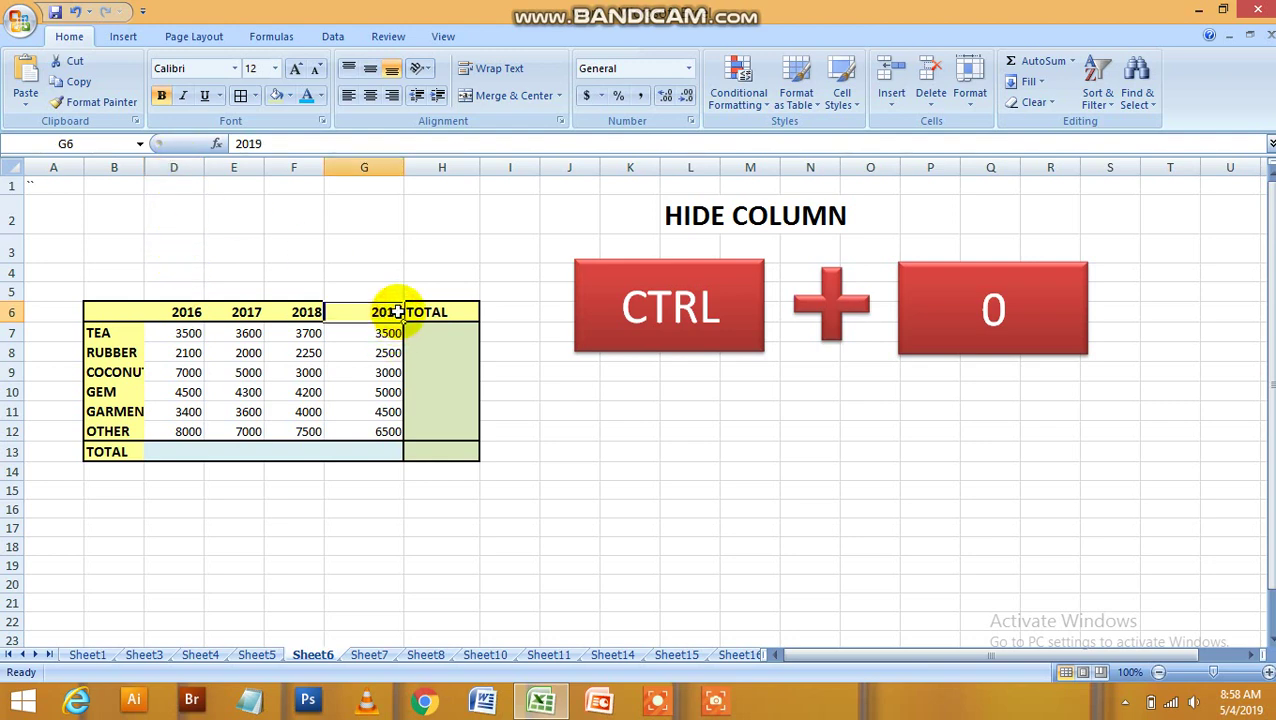
pyautogui.hotkey('ctrl', '0')
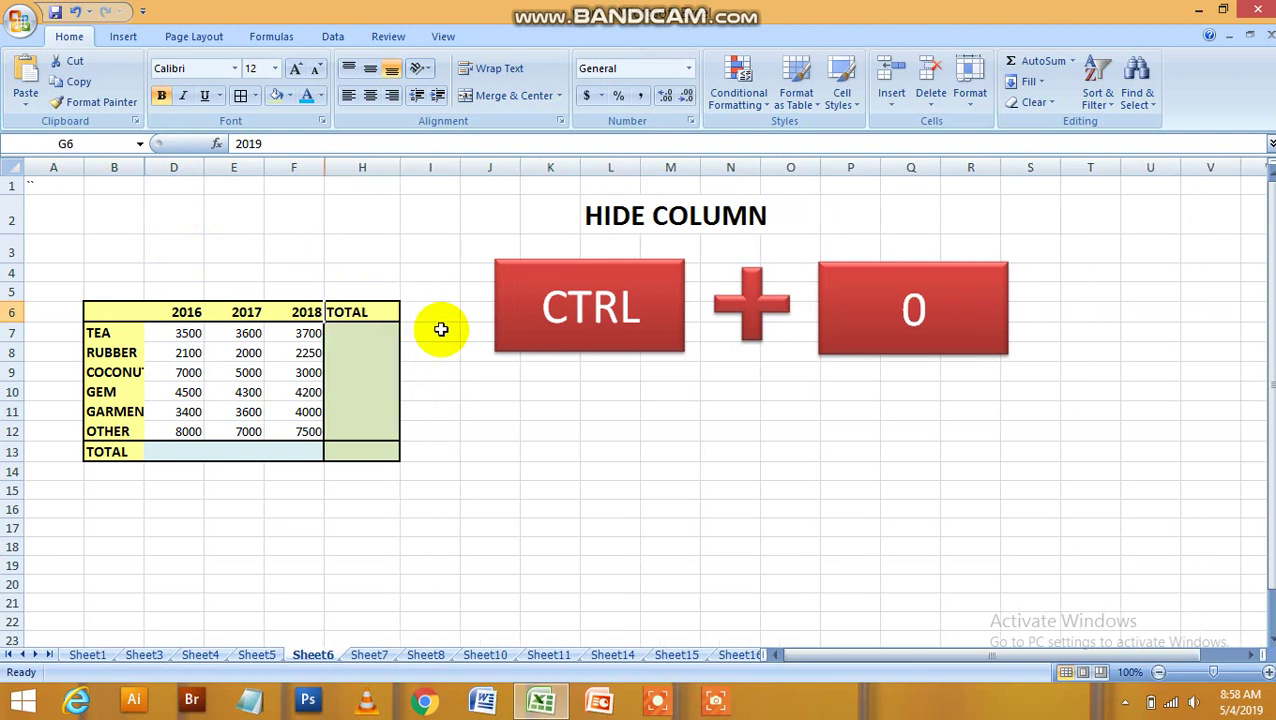
# Step: Review the row-hiding example on Sheet5 and the column-hiding example on Sheet6, and open Sheet7
pyautogui.click(260, 655)
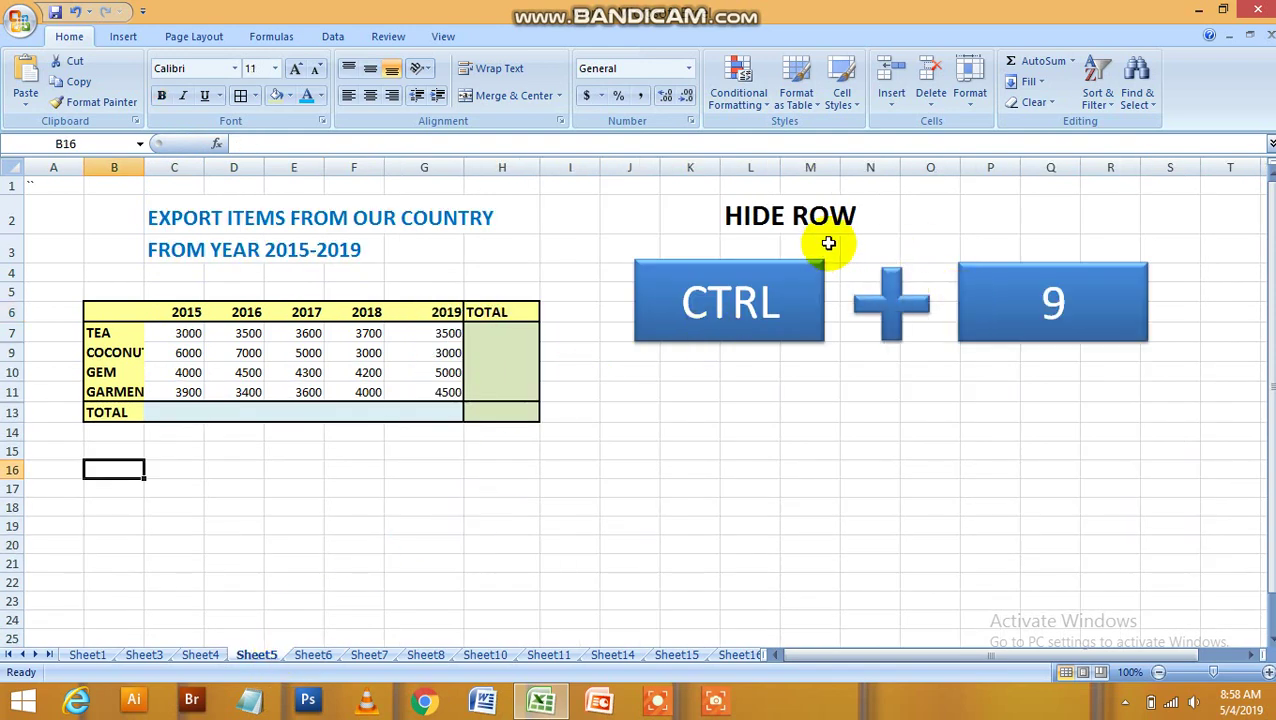
pyautogui.click(336, 655)
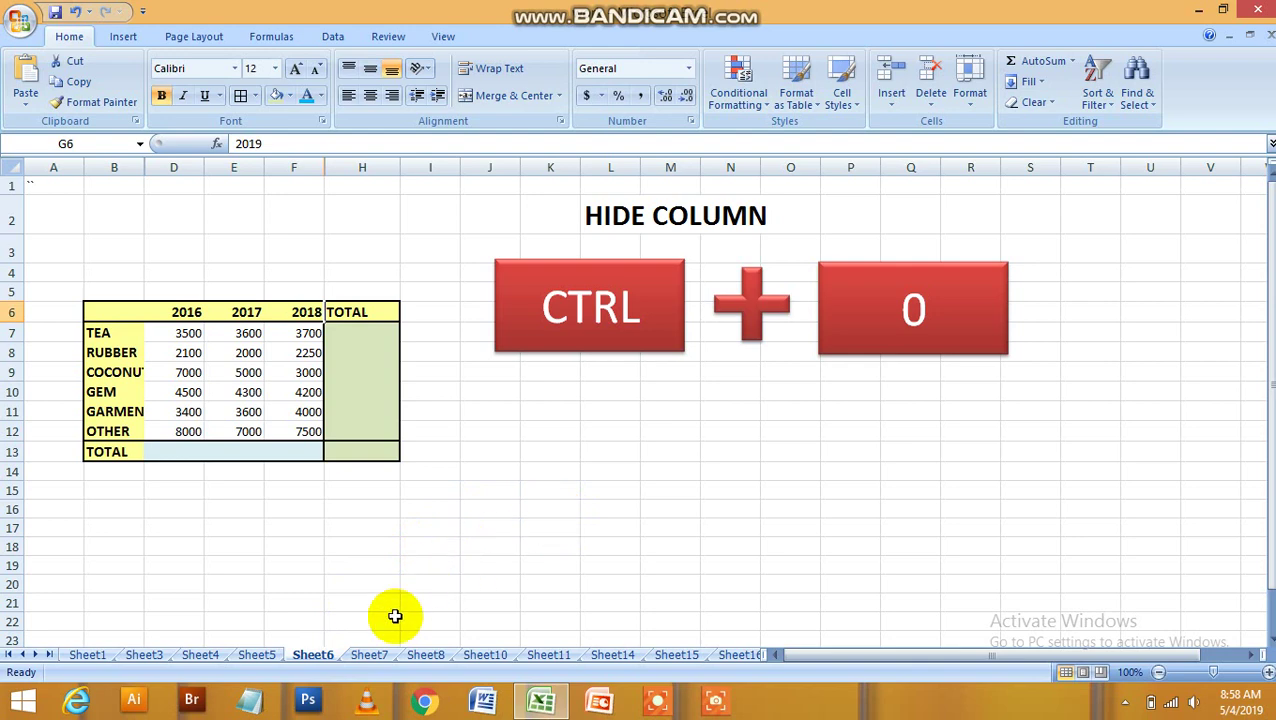
pyautogui.click(376, 657)
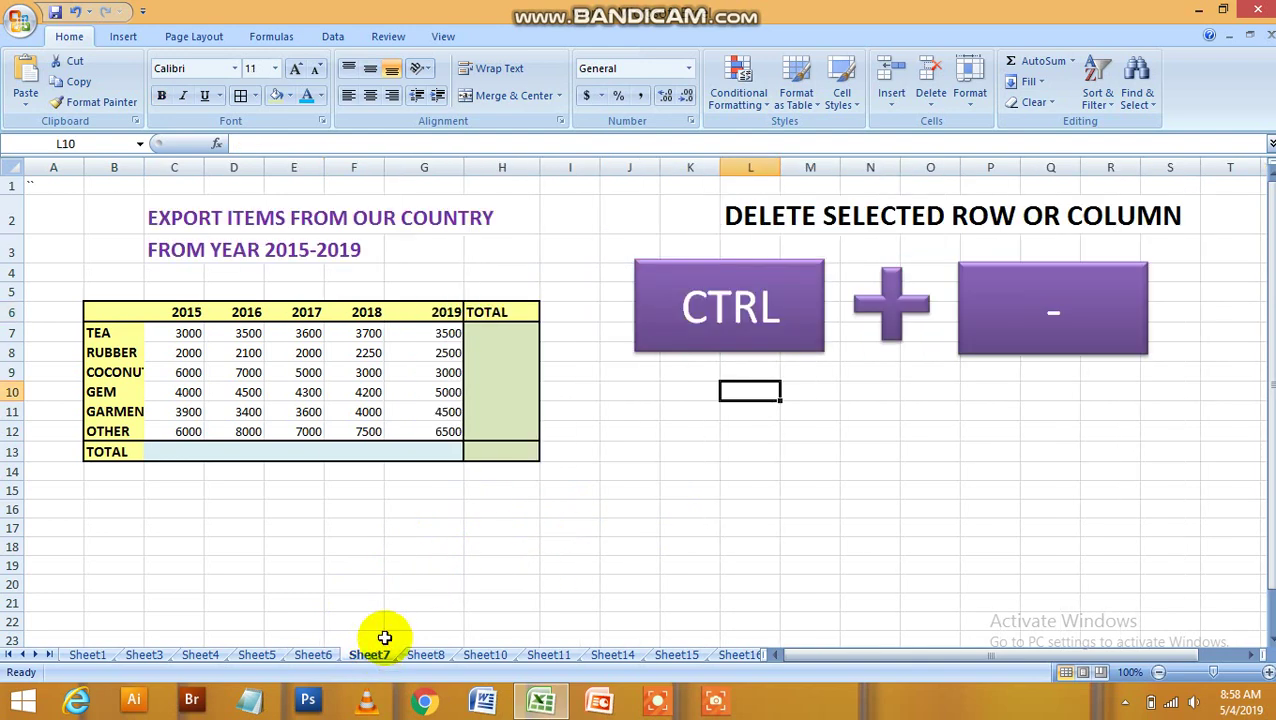
pyautogui.click(485, 550)
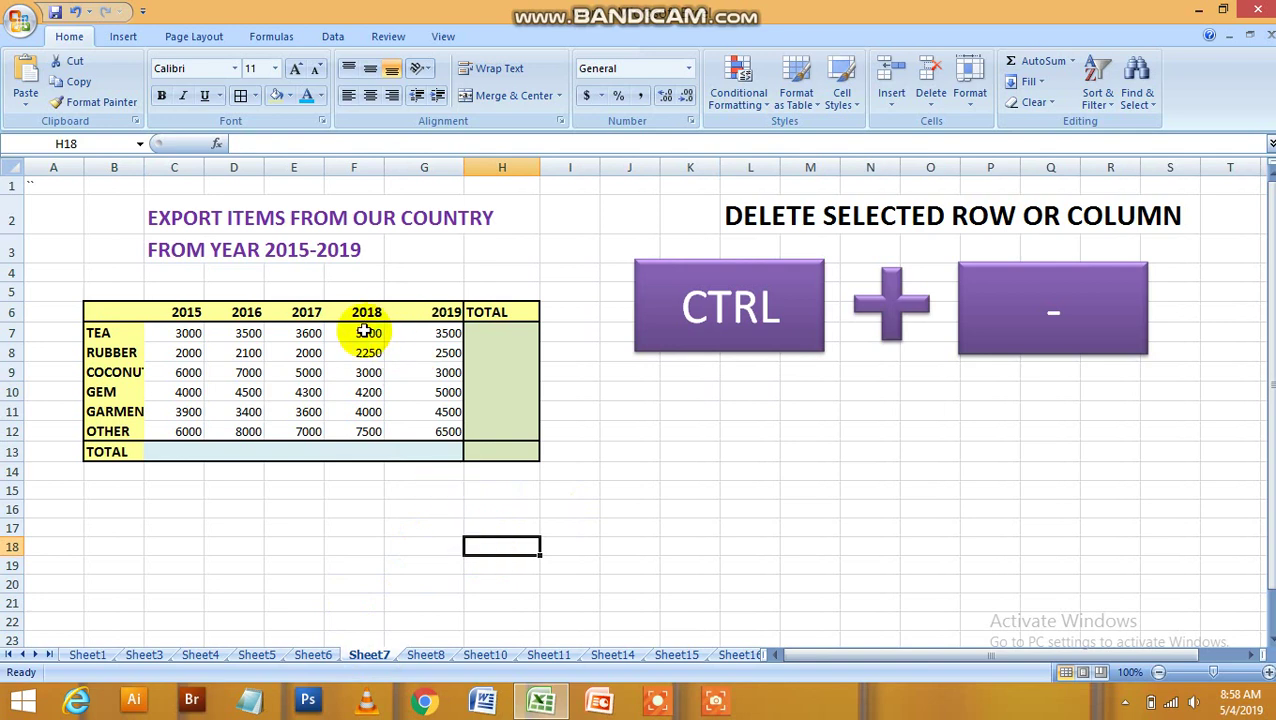
# Step: Delete the entire 2017 column from the export table on Sheet7 and undo the deletion
pyautogui.click(310, 333)
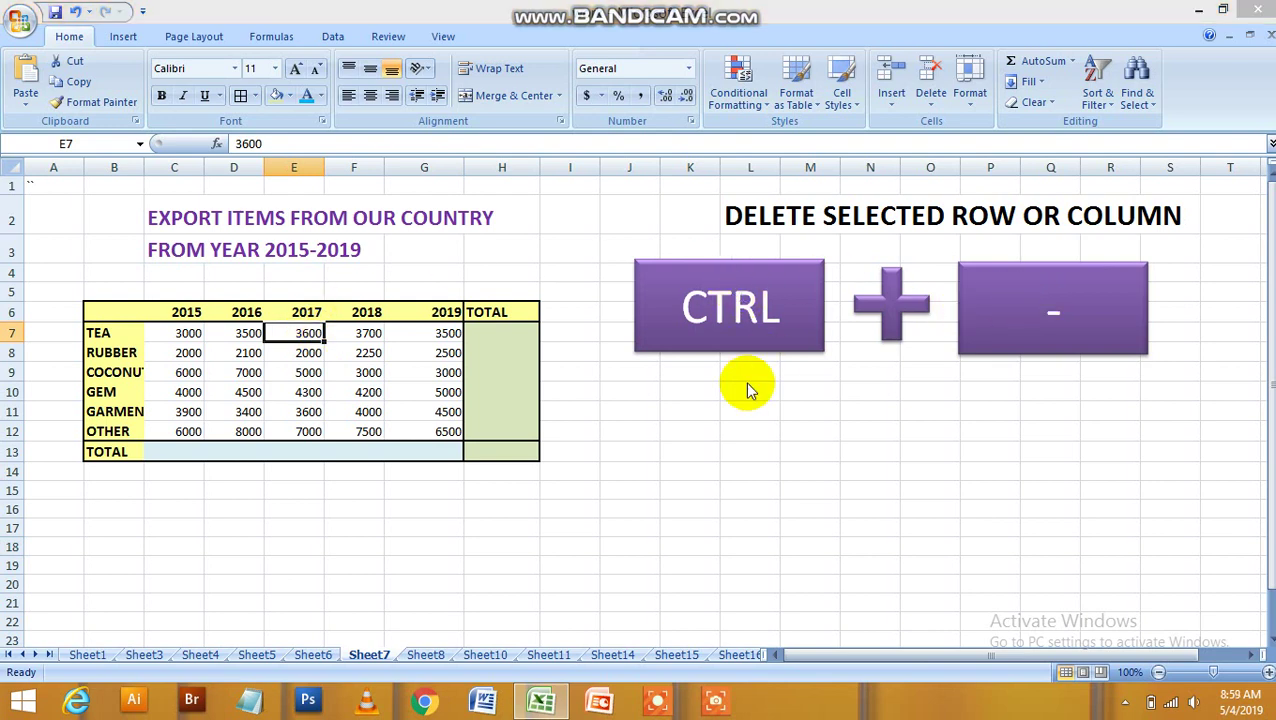
pyautogui.hotkey('ctrl', '-')
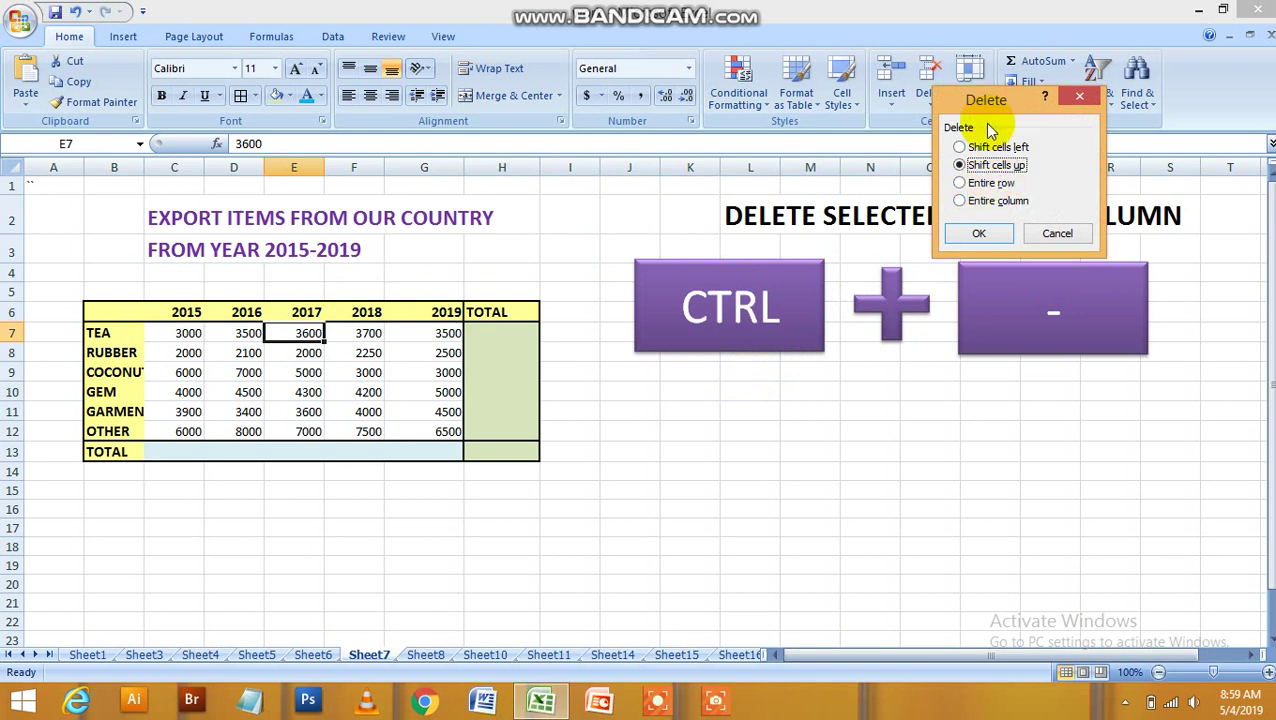
pyautogui.click(985, 200)
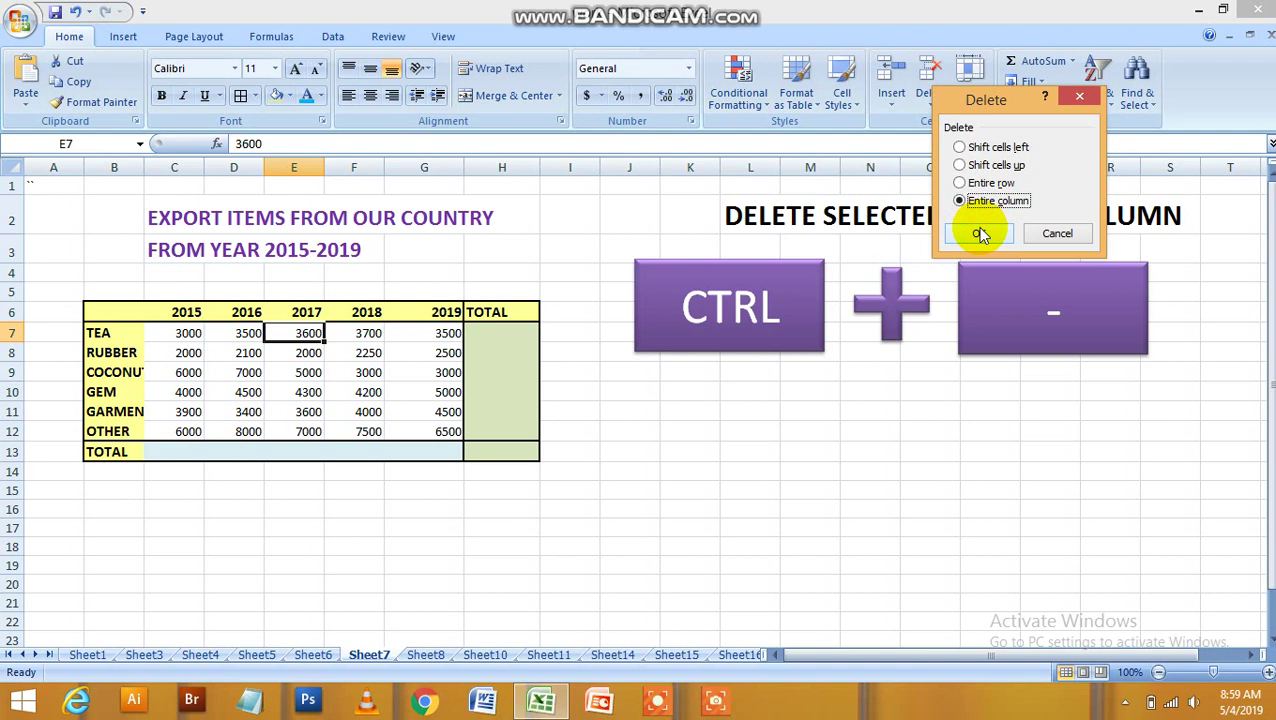
pyautogui.click(979, 233)
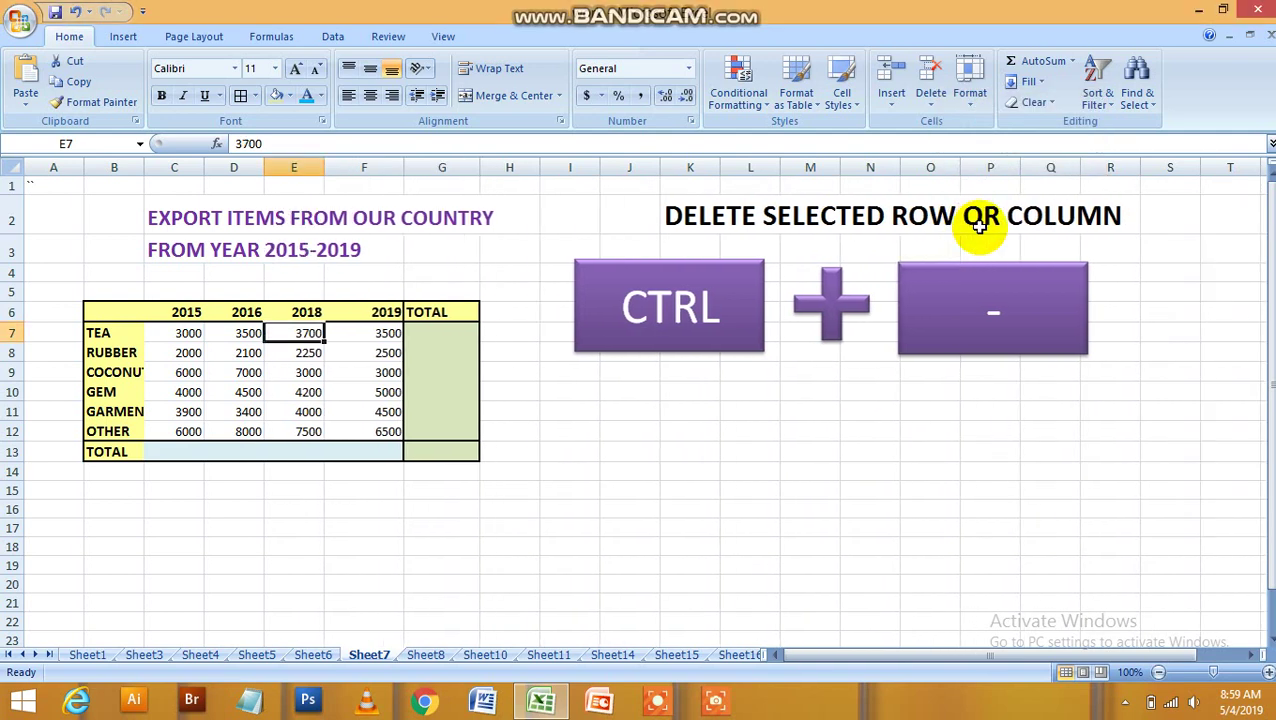
pyautogui.hotkey('ctrl', 'z')
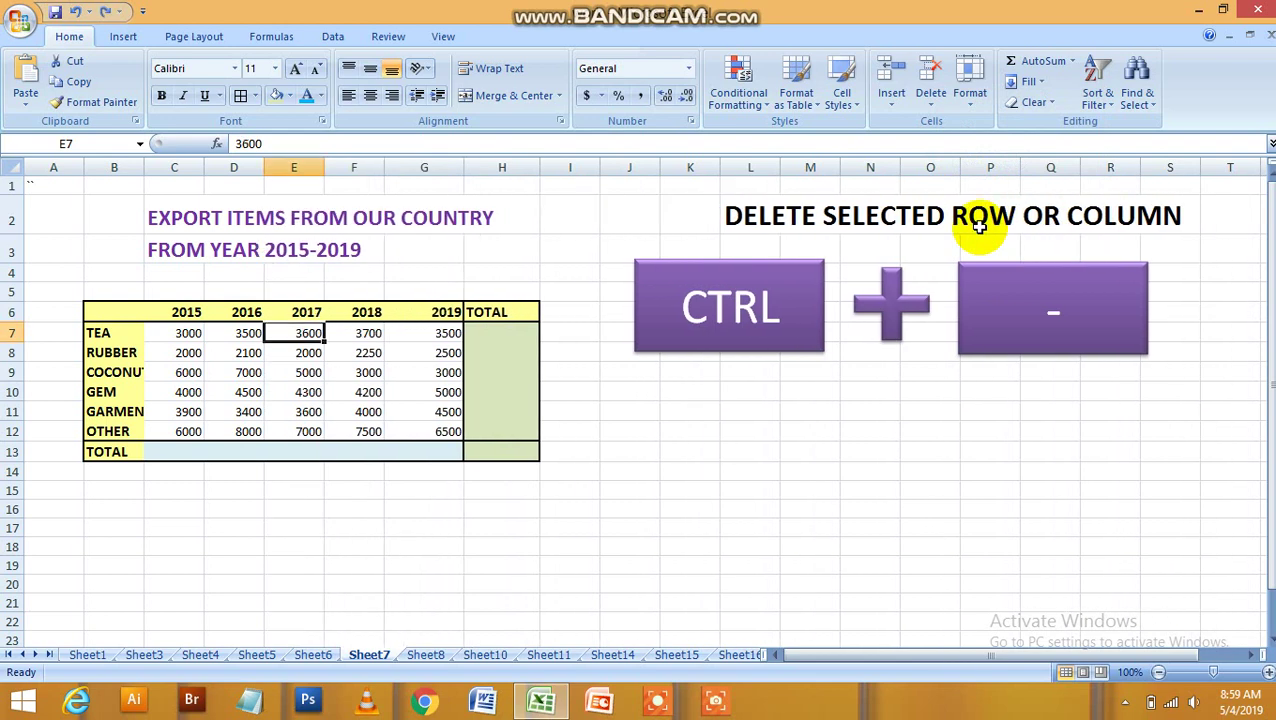
# Step: Delete the entire TEA row from the export table on Sheet7
pyautogui.click(171, 331)
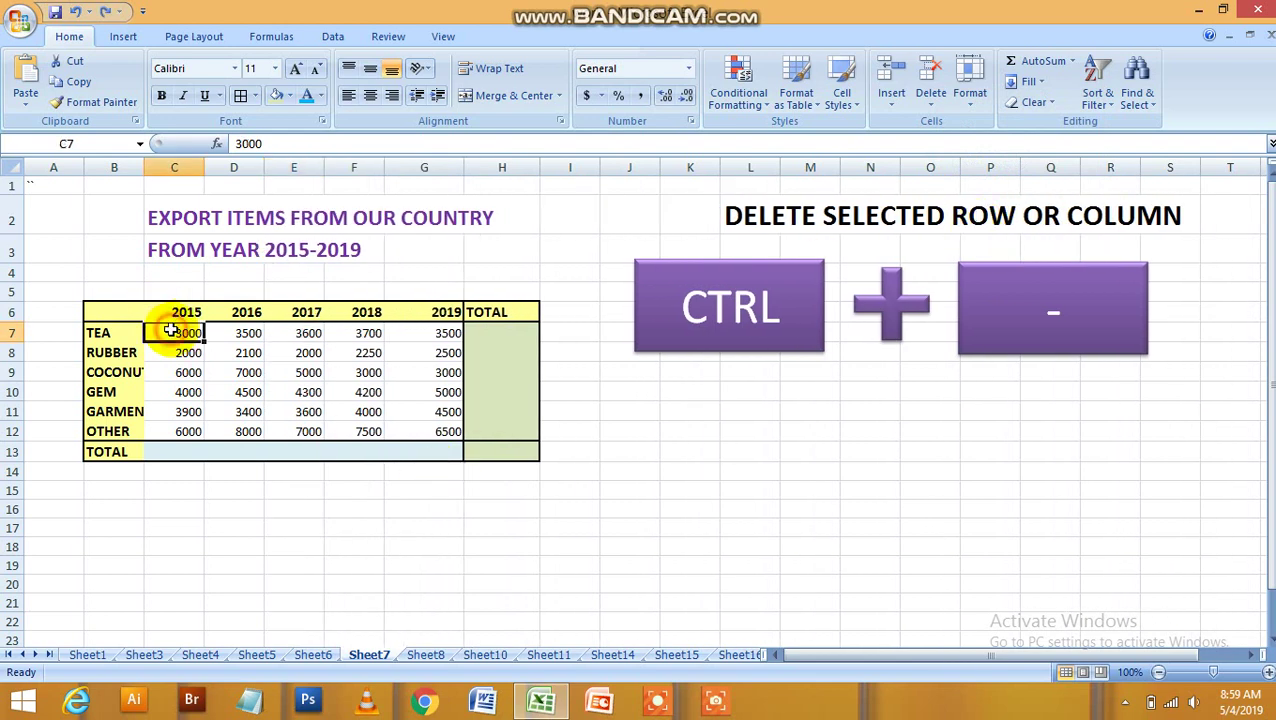
pyautogui.hotkey('ctrl', '-')
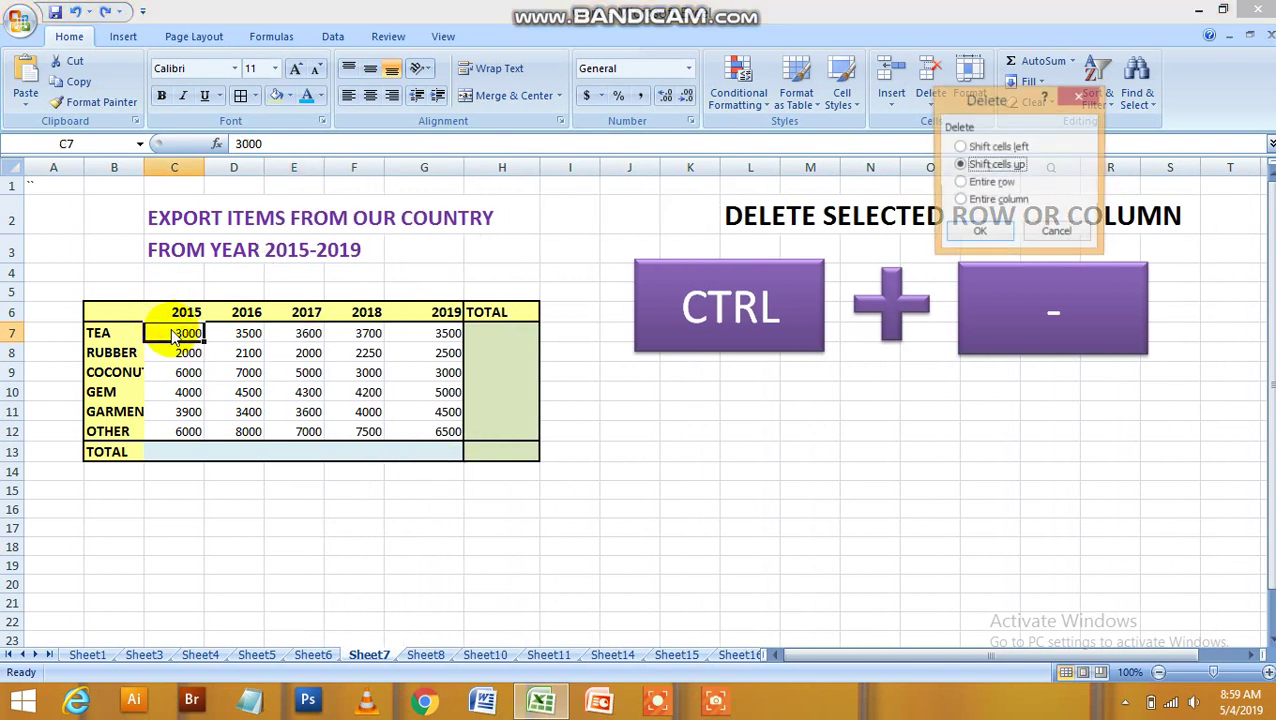
pyautogui.click(960, 183)
pyautogui.click(978, 234)
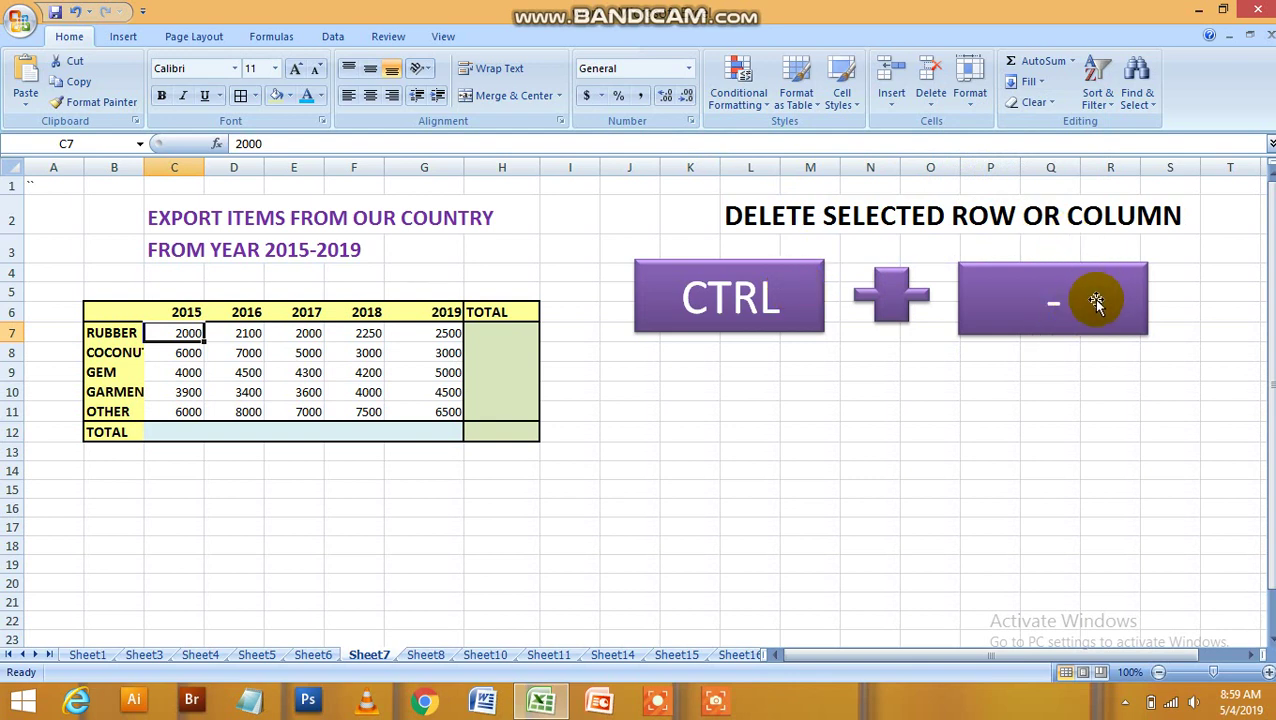
# Step: Open Sheet8 with the new-line example and select the empty cell D11
pyautogui.click(425, 655)
pyautogui.click(447, 581)
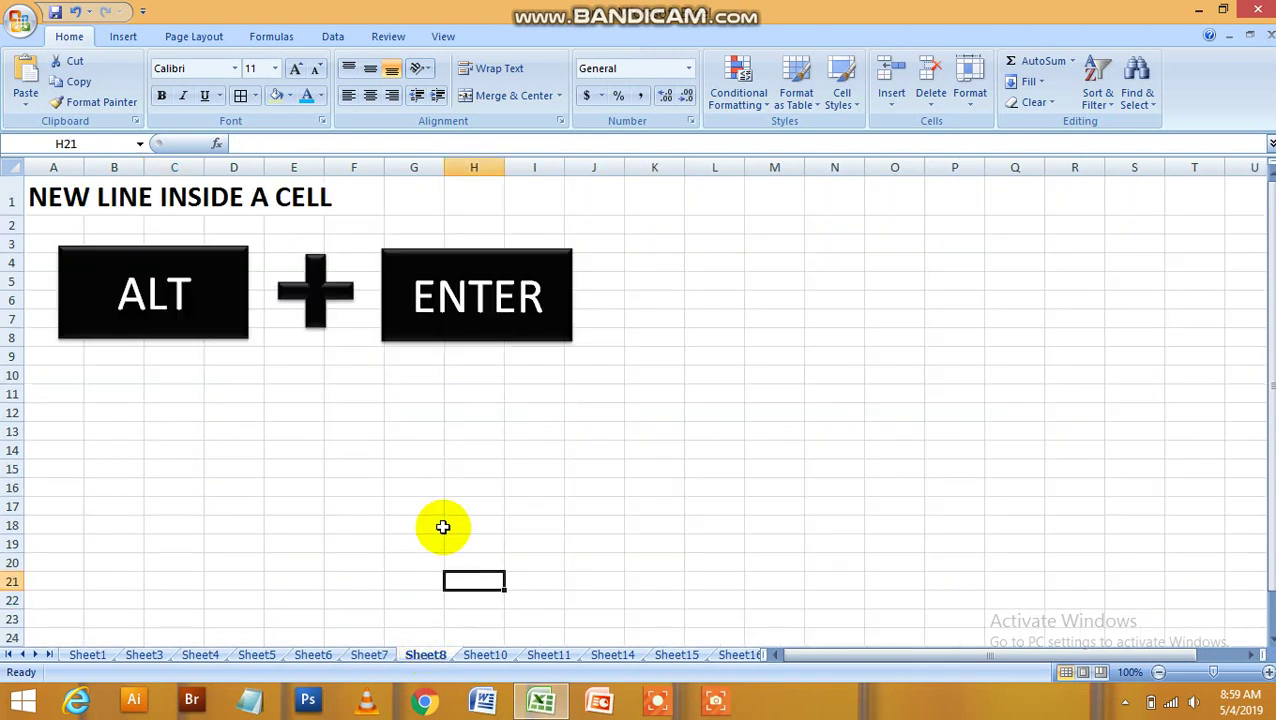
pyautogui.click(247, 391)
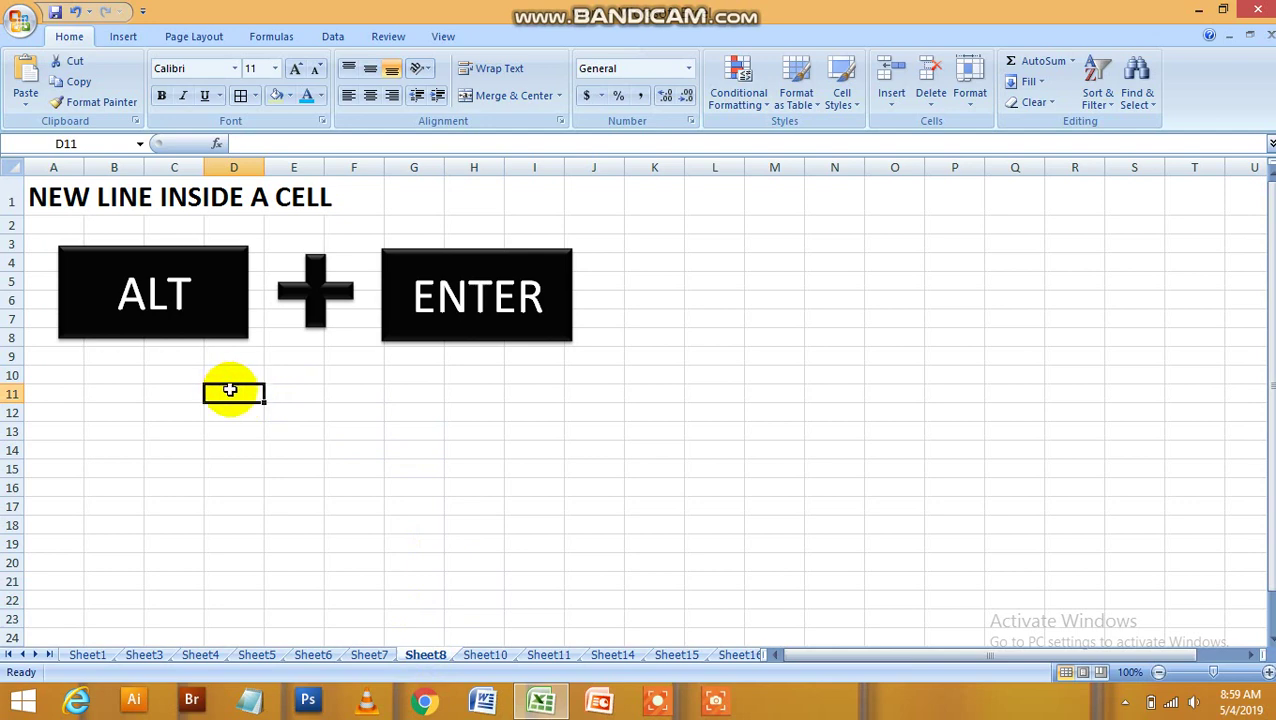
# Step: Enter MANGO in cell D11 and APPLE in the cell below it, D12
pyautogui.write('MANGO')
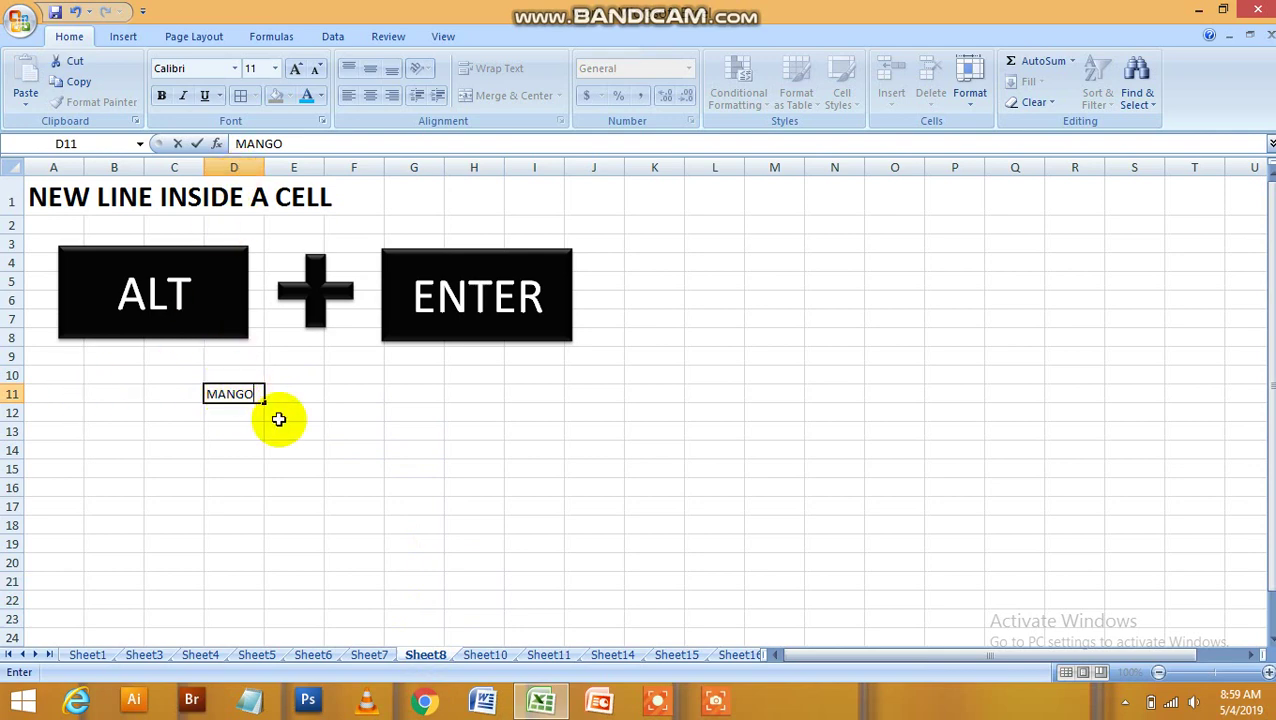
pyautogui.press('Return')
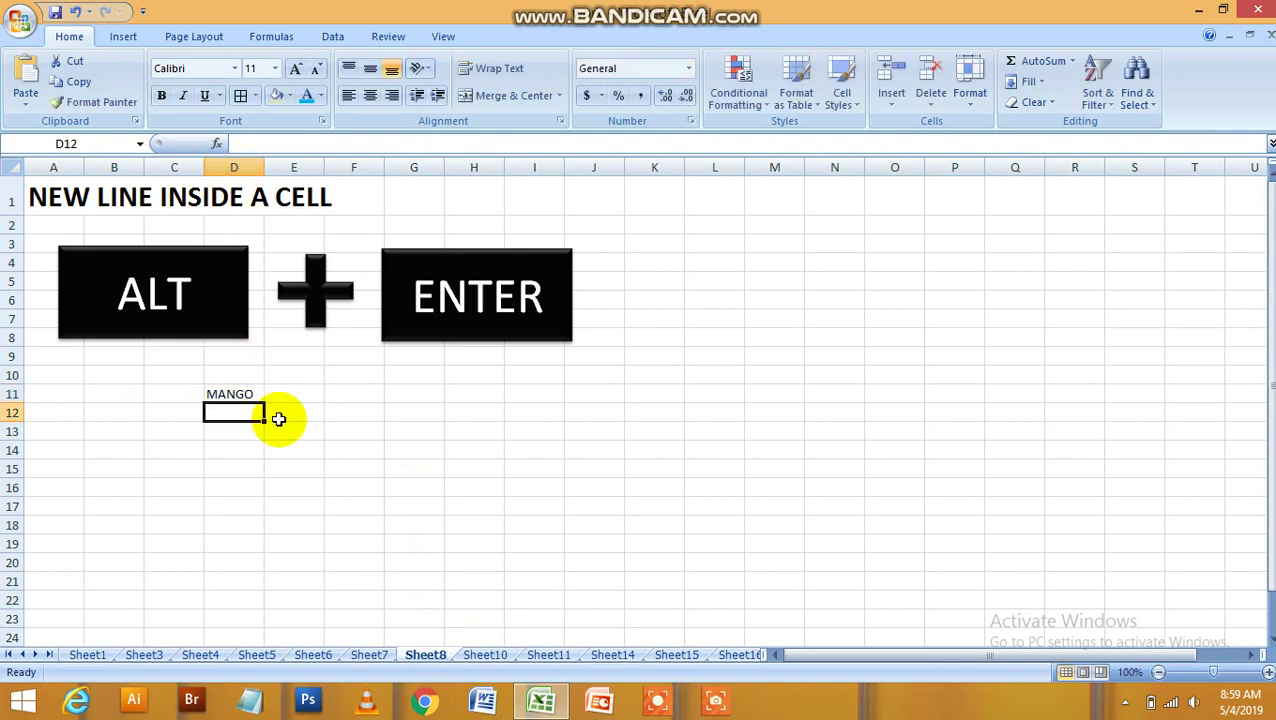
pyautogui.write('APPLE')
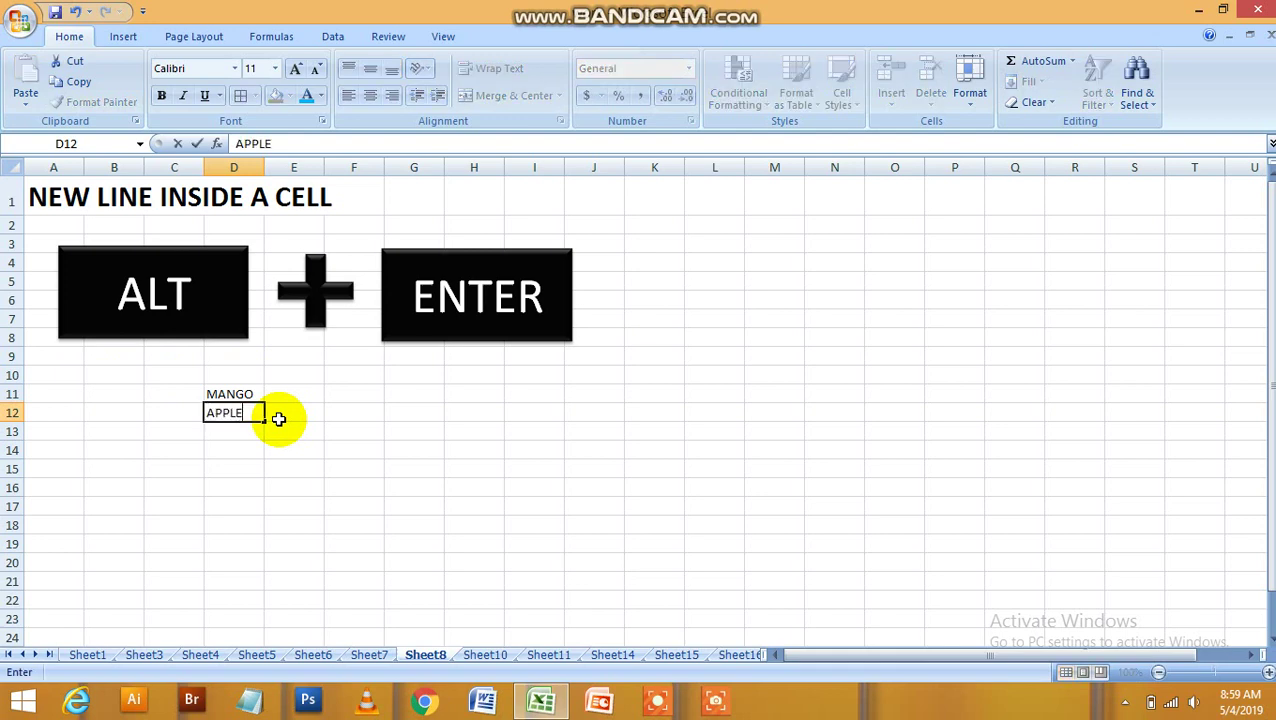
pyautogui.press('Return')
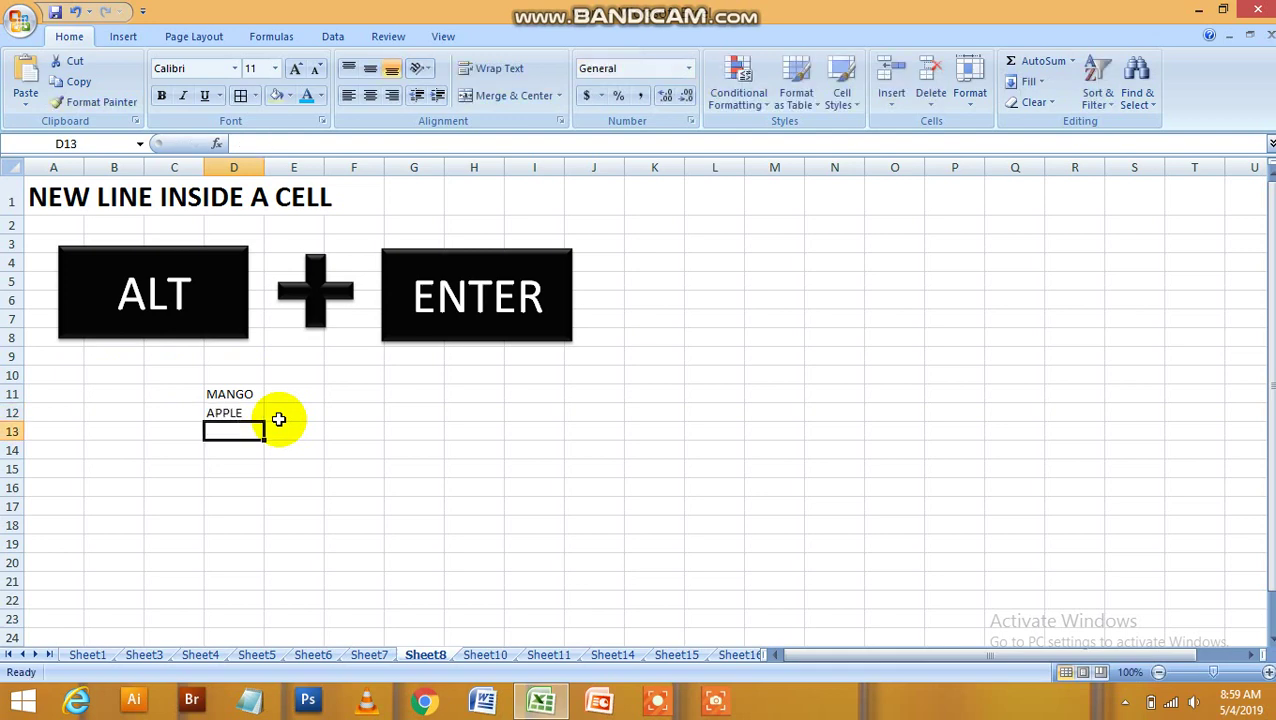
# Step: Clear APPLE from cell D12 and MANGO from cell D11
pyautogui.press('Up')
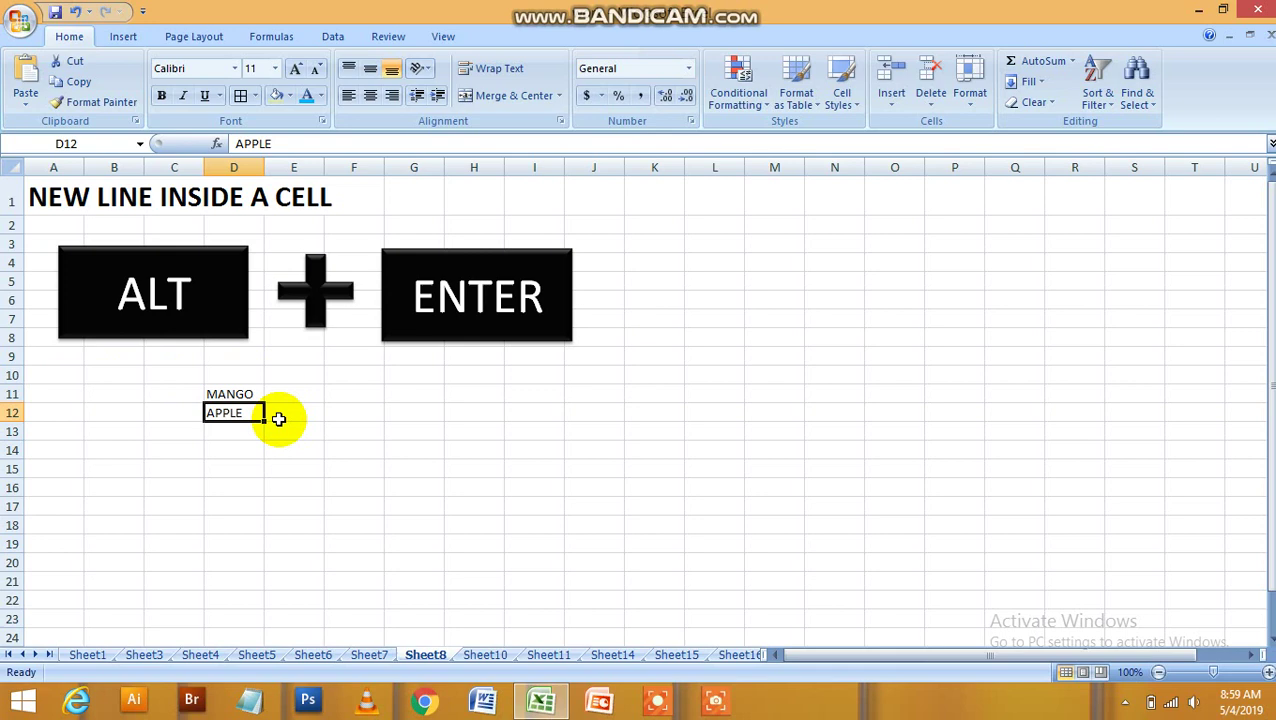
pyautogui.press('Delete')
pyautogui.press('Up')
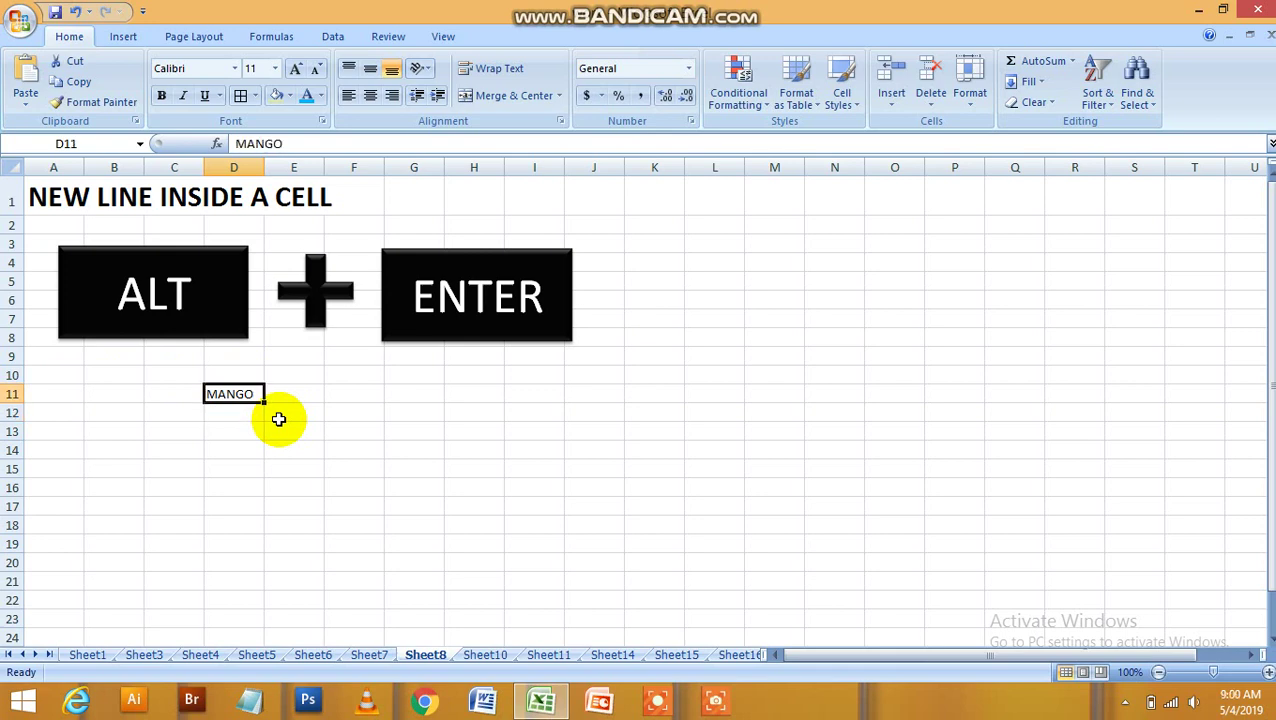
pyautogui.press('Delete')
# Step: Enter MANGO and APPLE as two separate lines inside the single cell D11
pyautogui.write('MANGO')
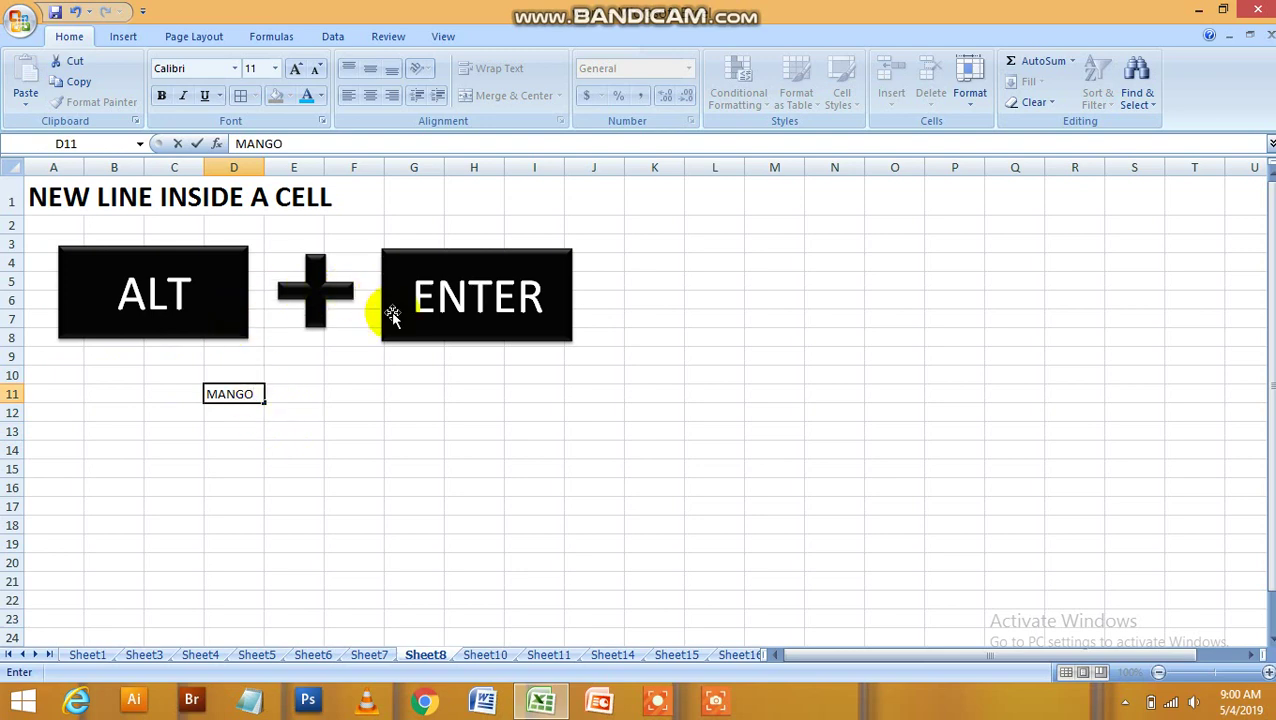
pyautogui.press('alt')
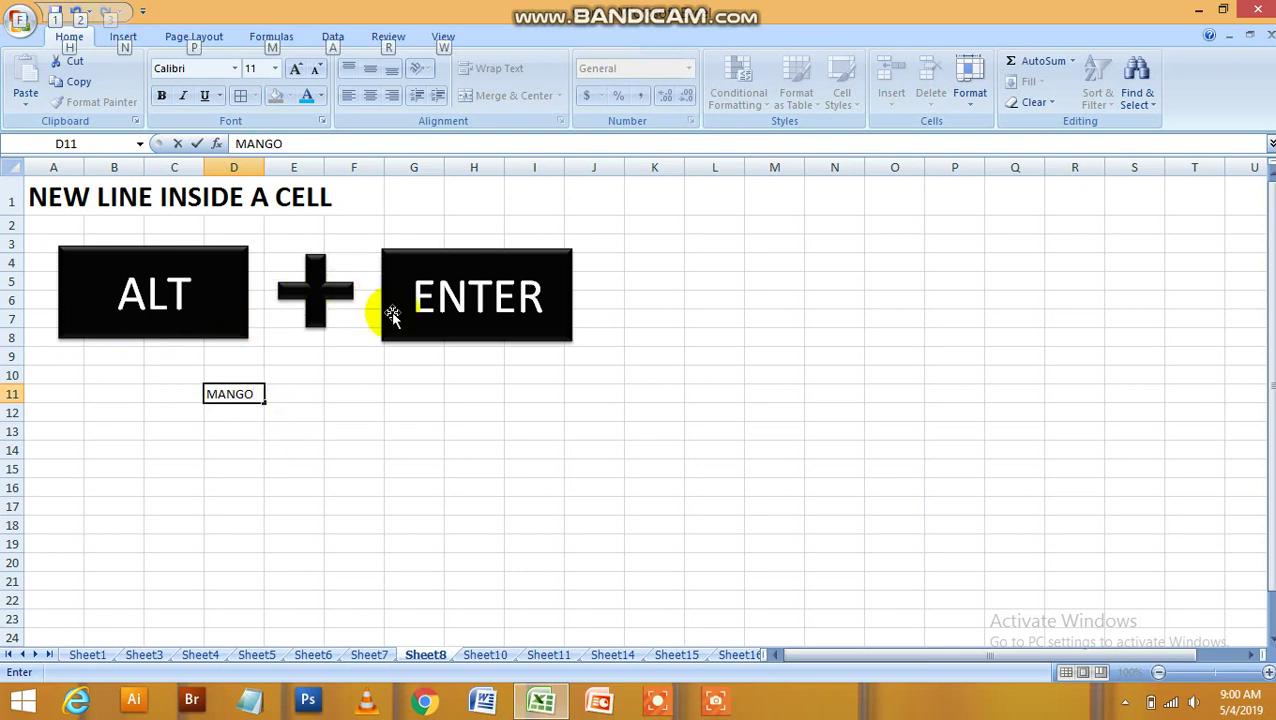
pyautogui.hotkey('alt', 'Return')
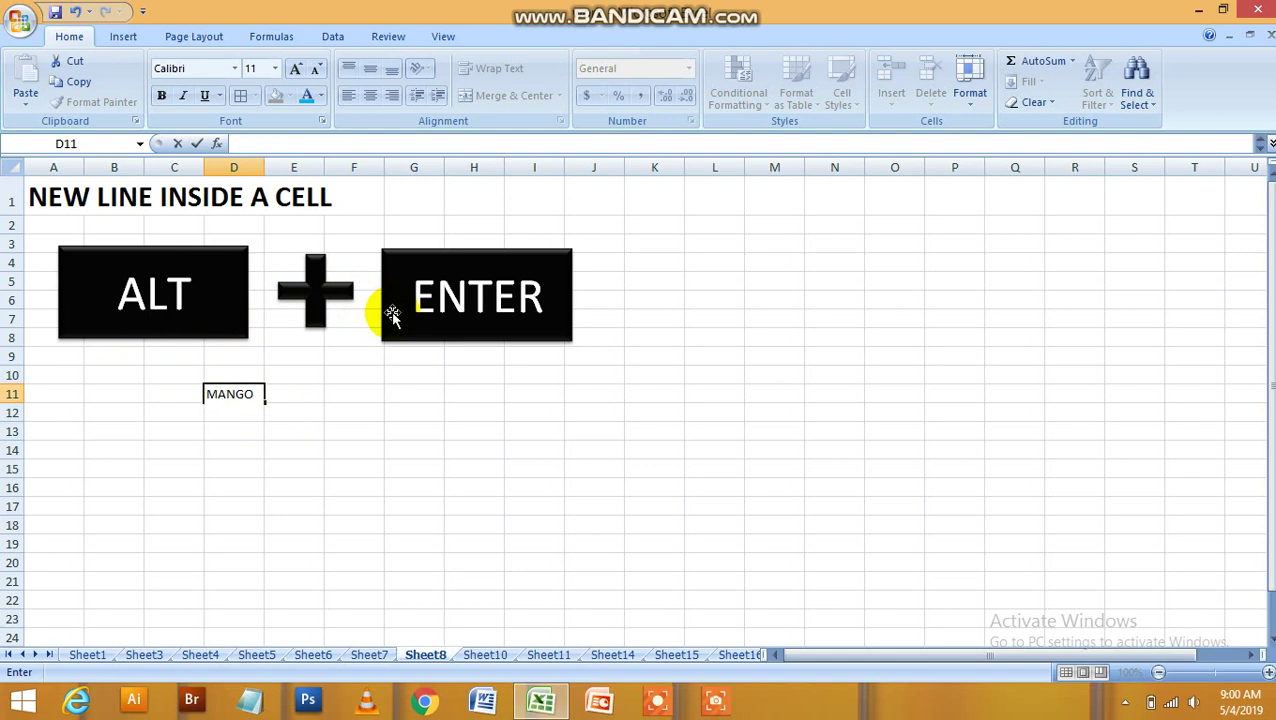
pyautogui.write('APPLE')
pyautogui.press('Return')
pyautogui.click(461, 433)
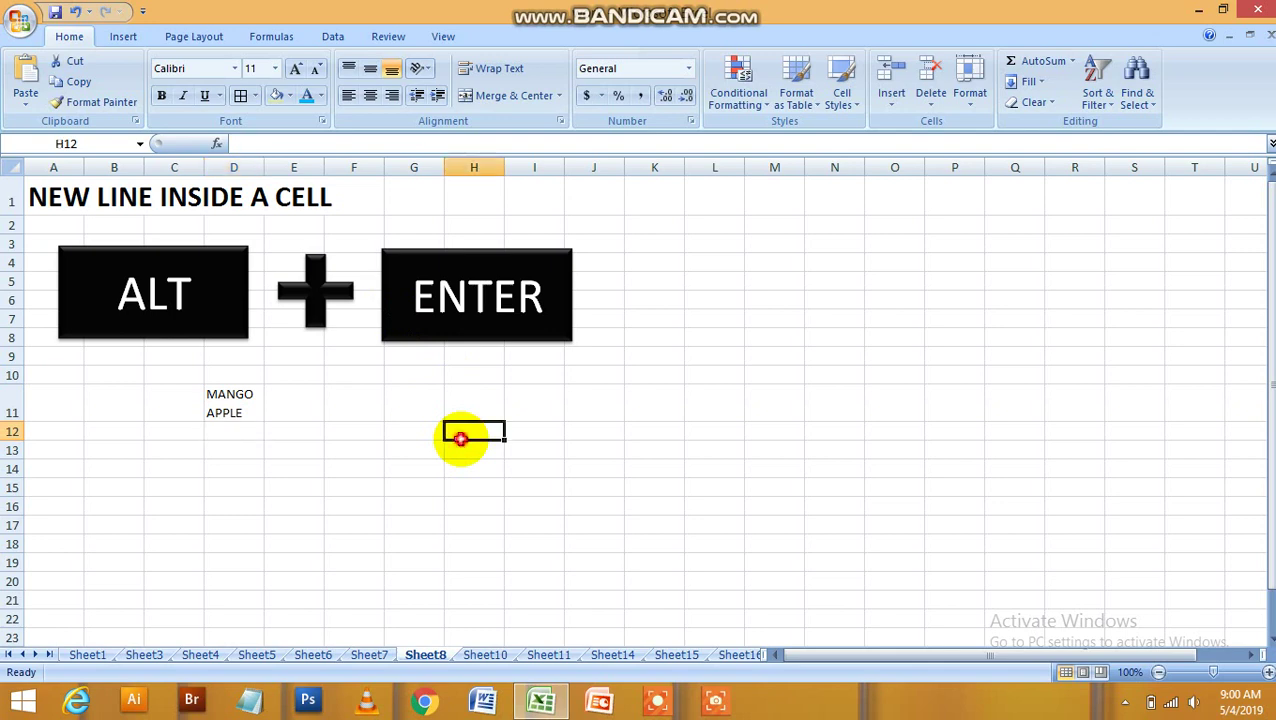
# Step: Add a third line reading MANGO below APPLE inside cell D11
pyautogui.click(236, 405)
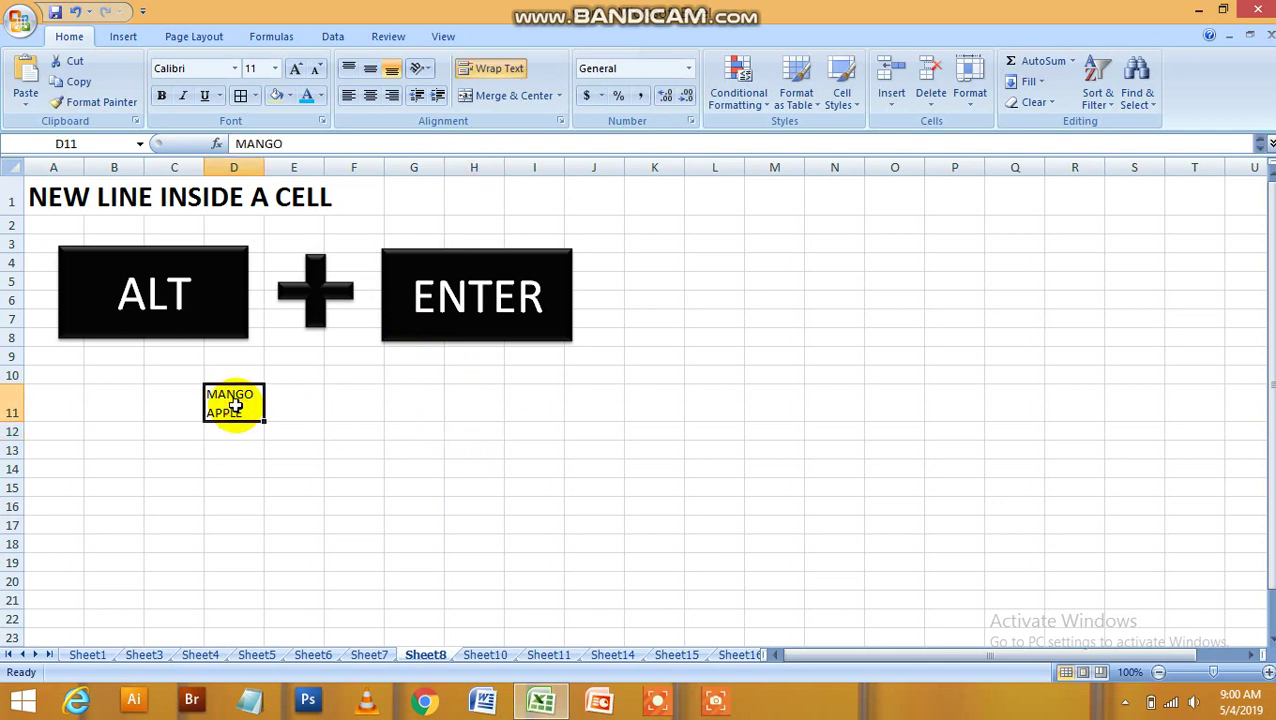
pyautogui.press('Delete')
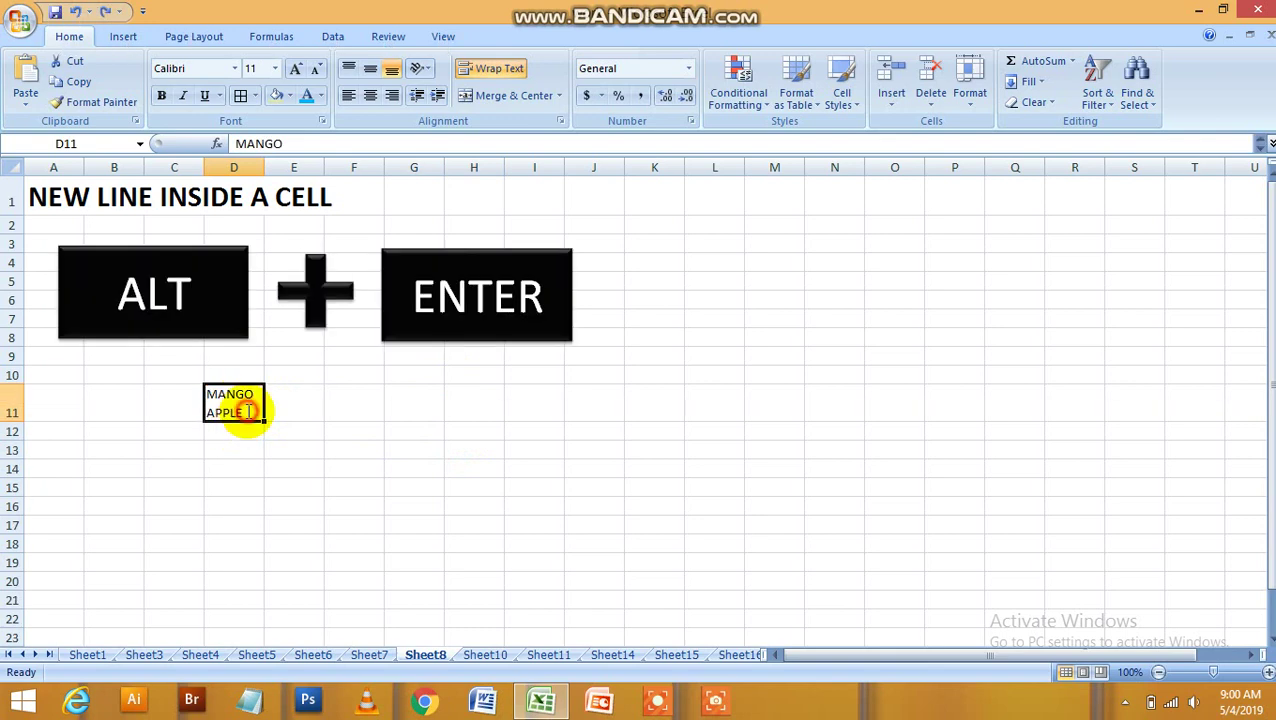
pyautogui.doubleClick(247, 412)
pyautogui.hotkey('alt', 'Return')
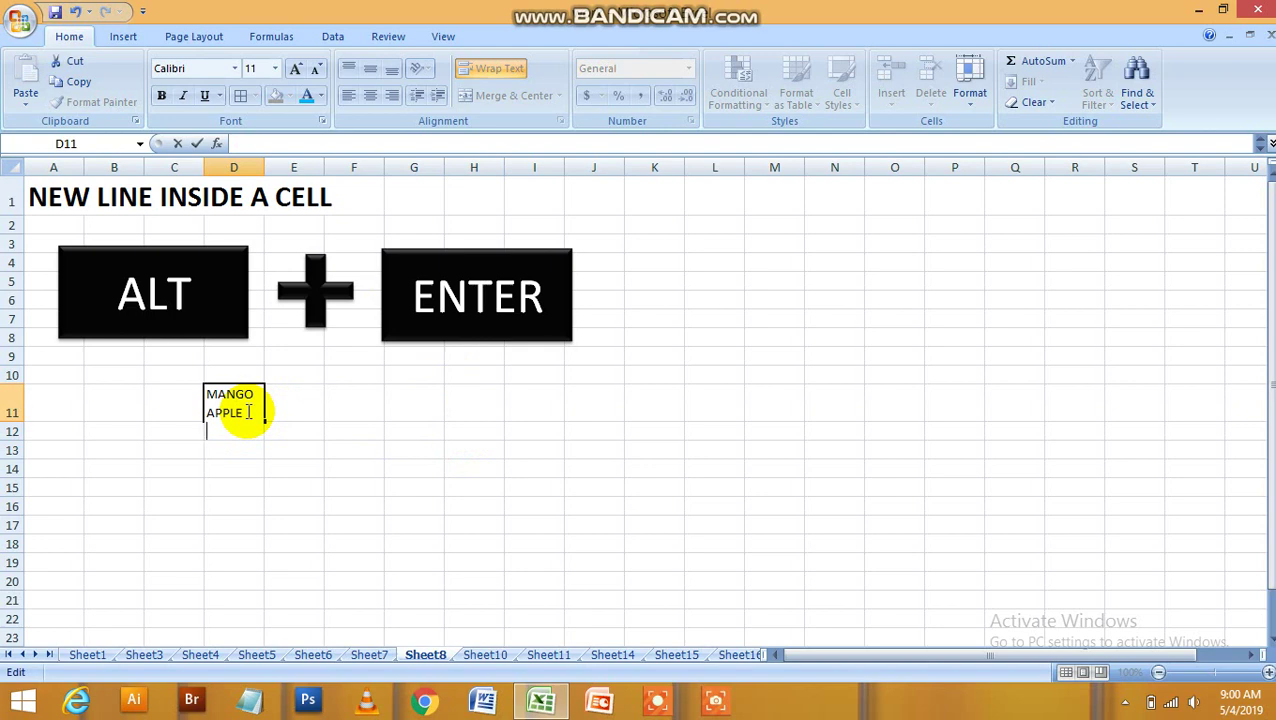
pyautogui.write('MANGO')
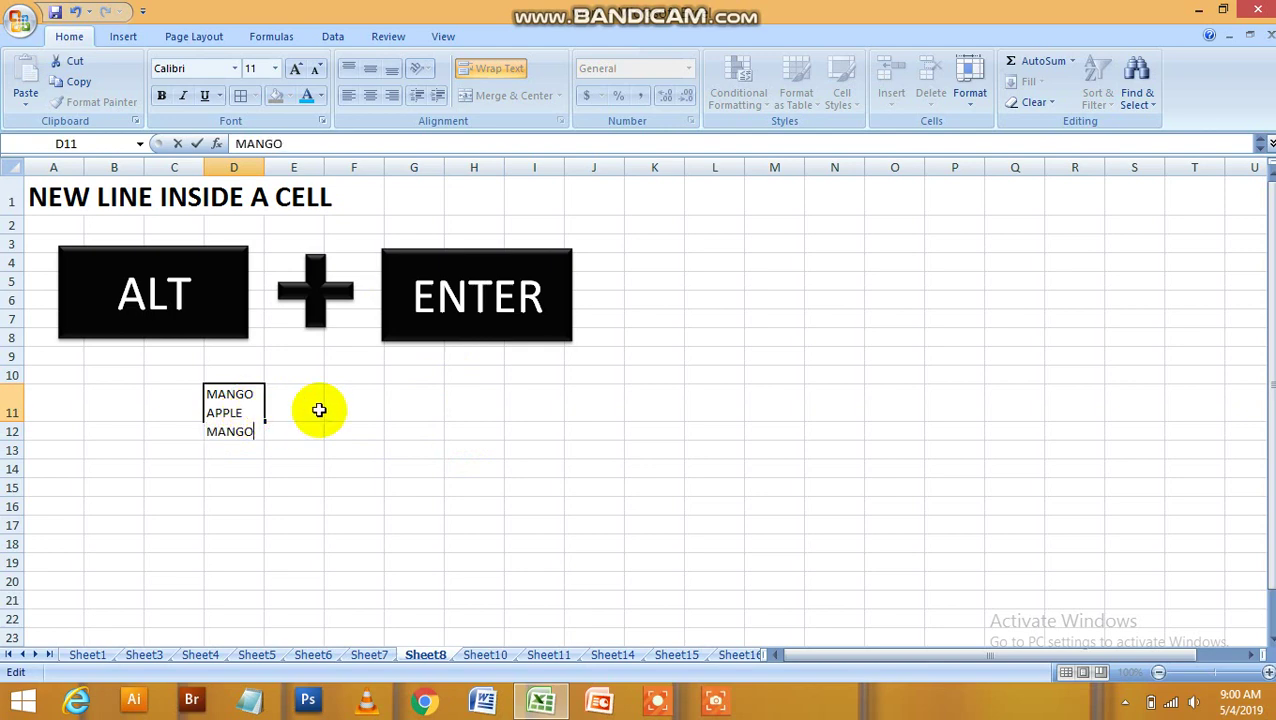
pyautogui.moveTo(335, 428); pyautogui.dragTo(370, 421)
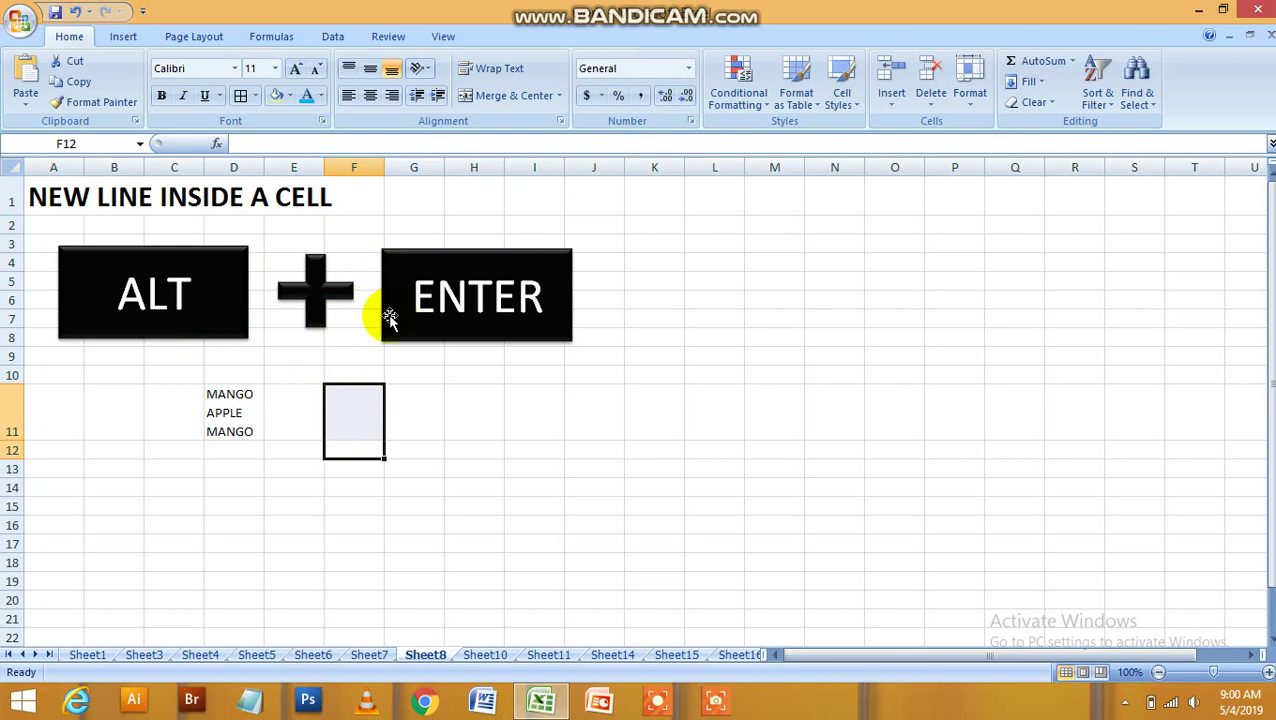
# Step: On Sheet10, create a chart on its own sheet from the export data in B6:G12, and return to Sheet10
pyautogui.click(490, 654)
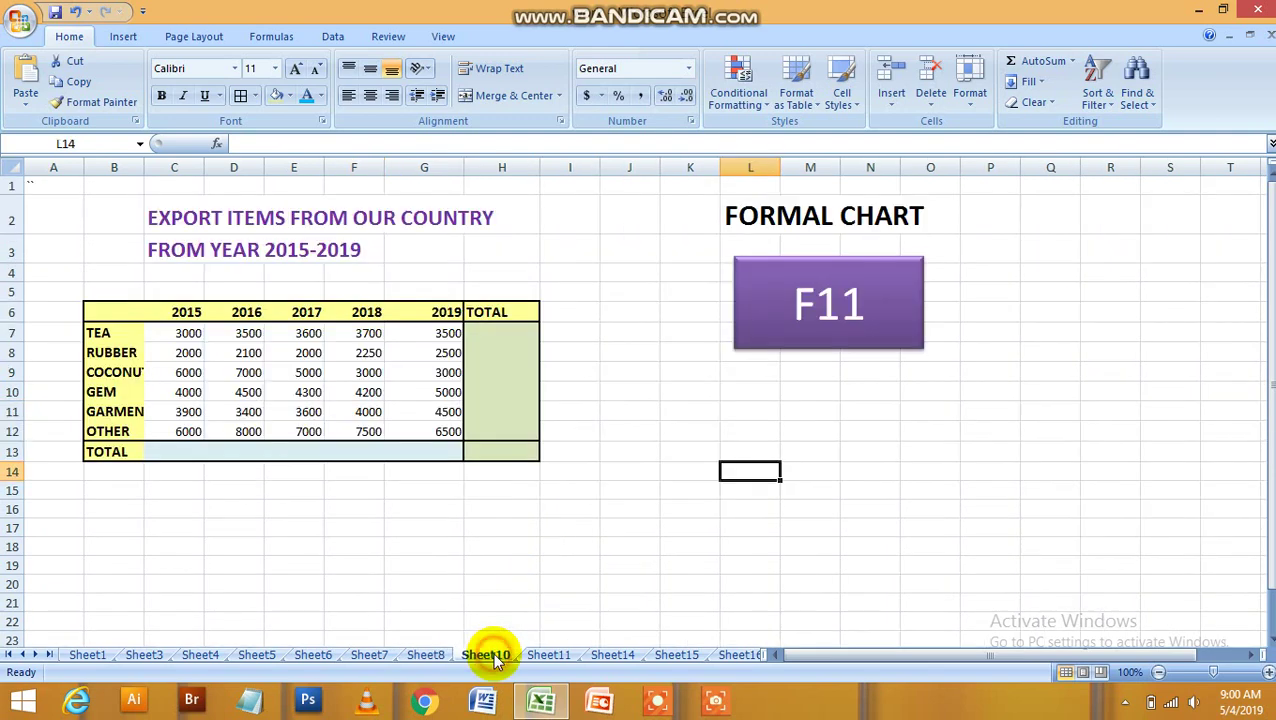
pyautogui.click(585, 494)
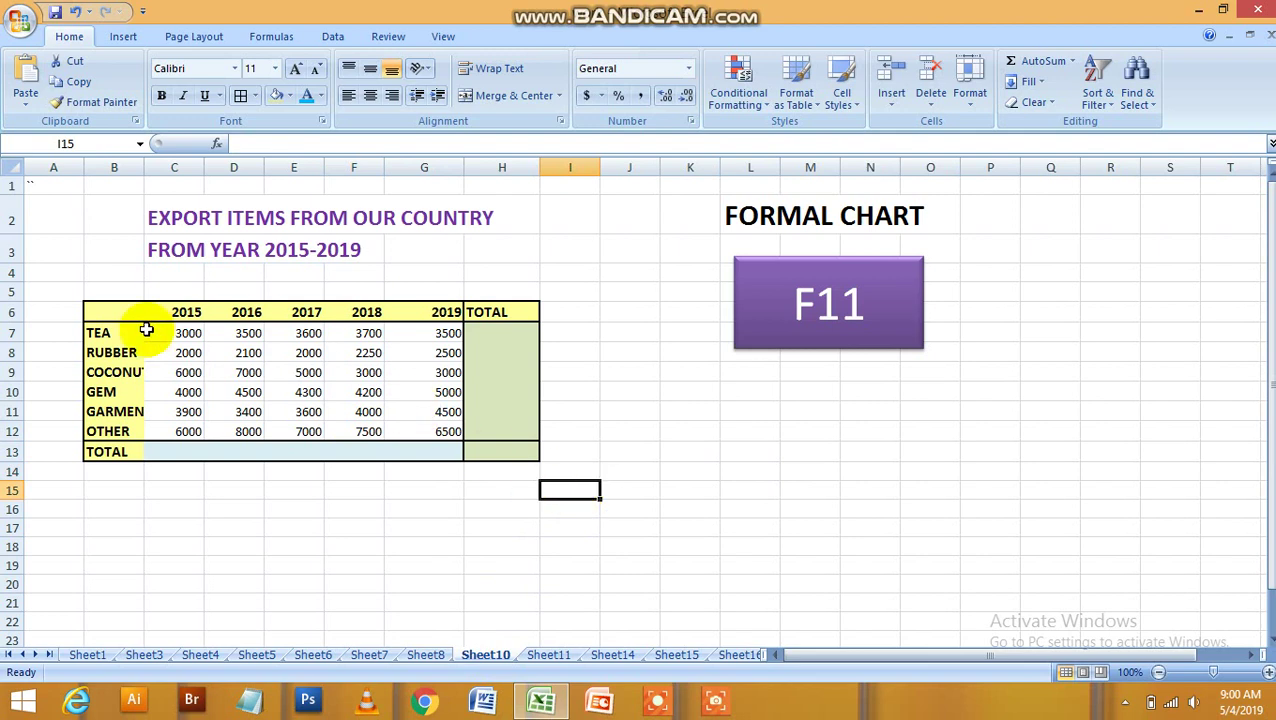
pyautogui.moveTo(104, 302); pyautogui.dragTo(419, 437)
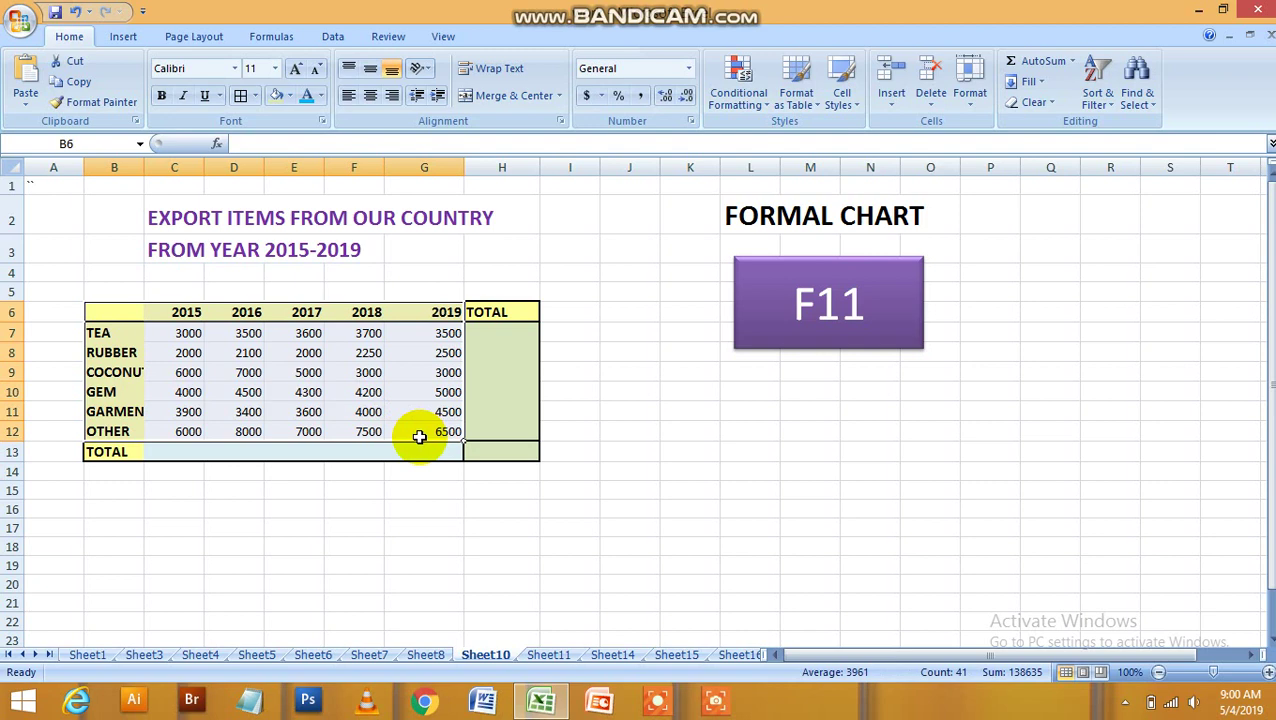
pyautogui.press('F11')
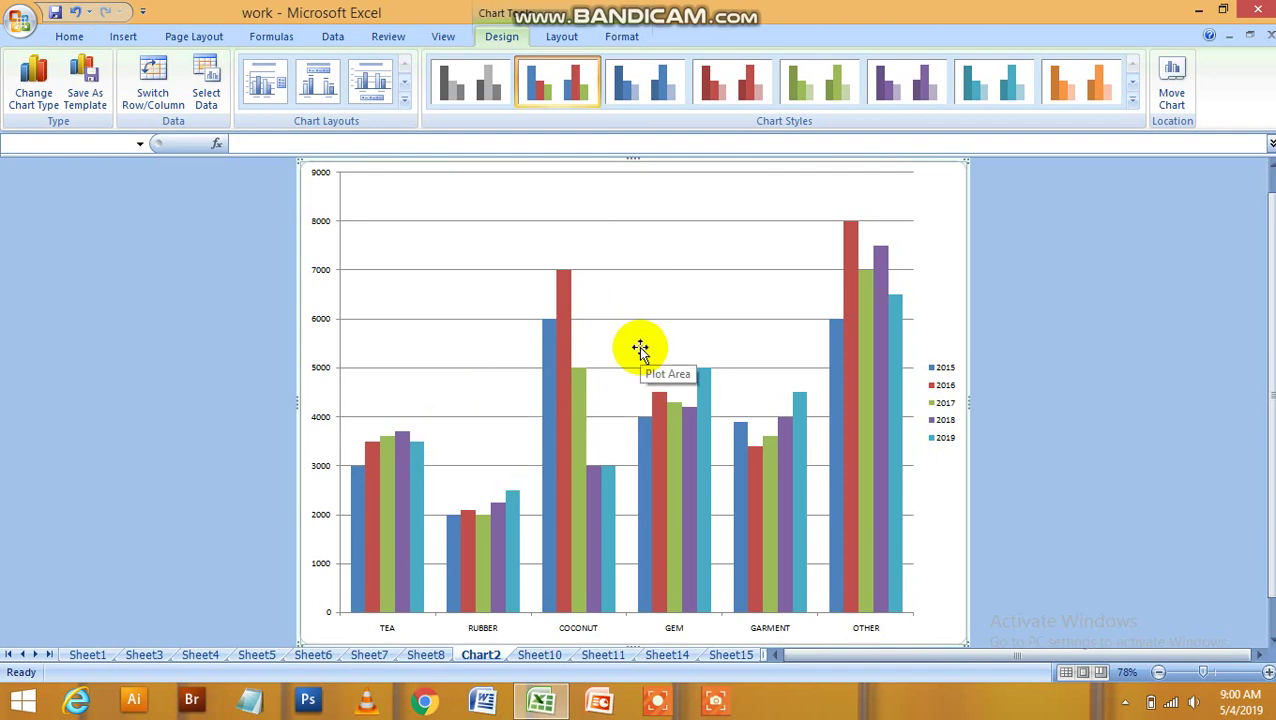
pyautogui.click(545, 655)
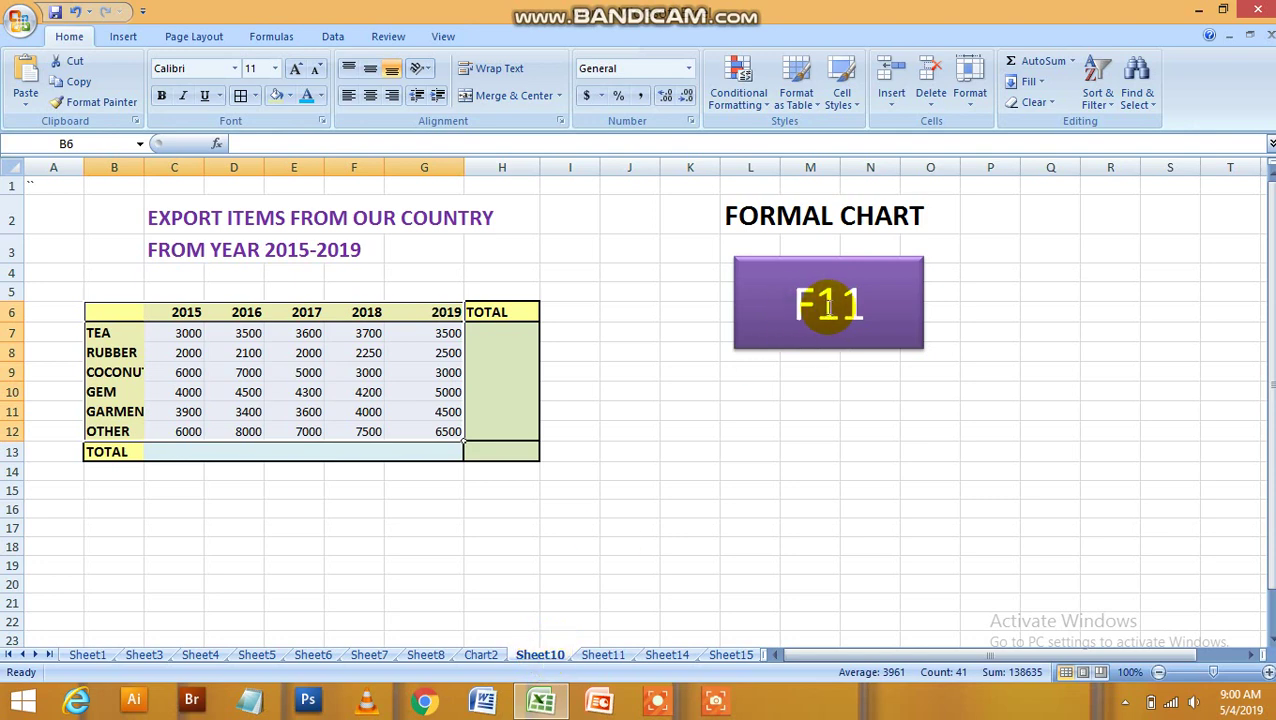
# Step: On Sheet11, total the TEA row for 2015 to 2019 (C7:G7) with AutoSum in H7
pyautogui.click(606, 655)
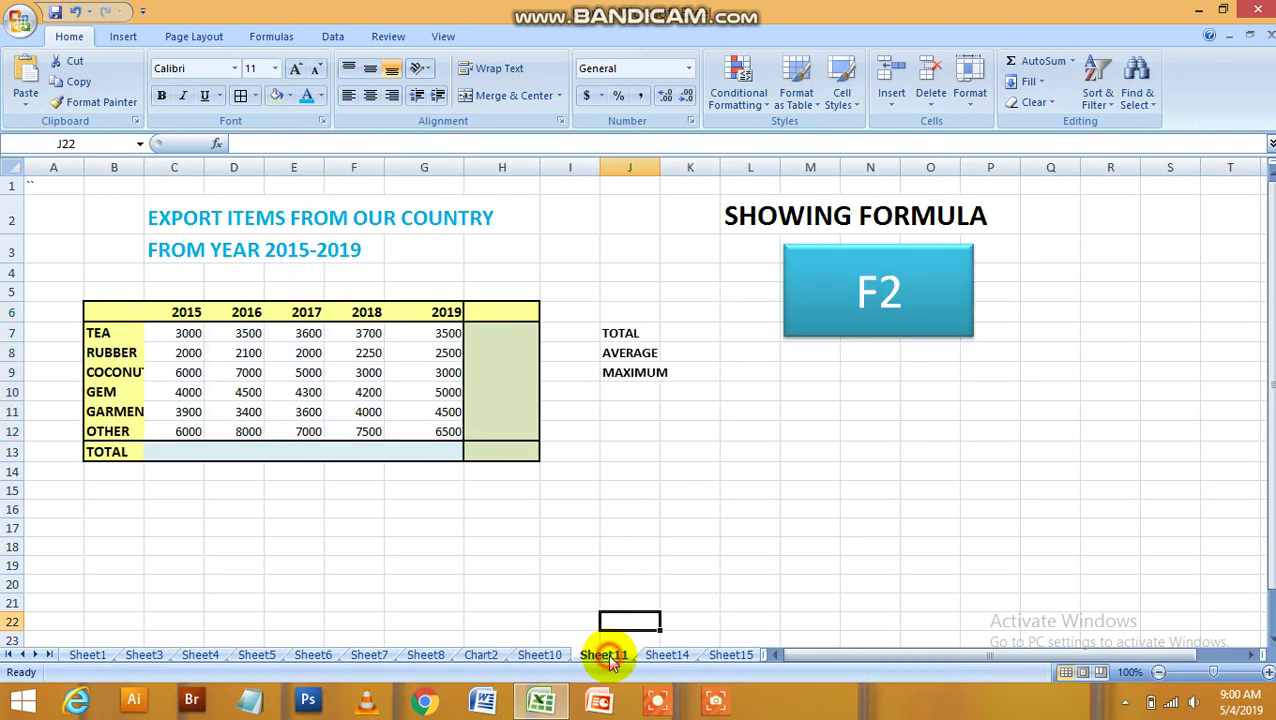
pyautogui.click(705, 525)
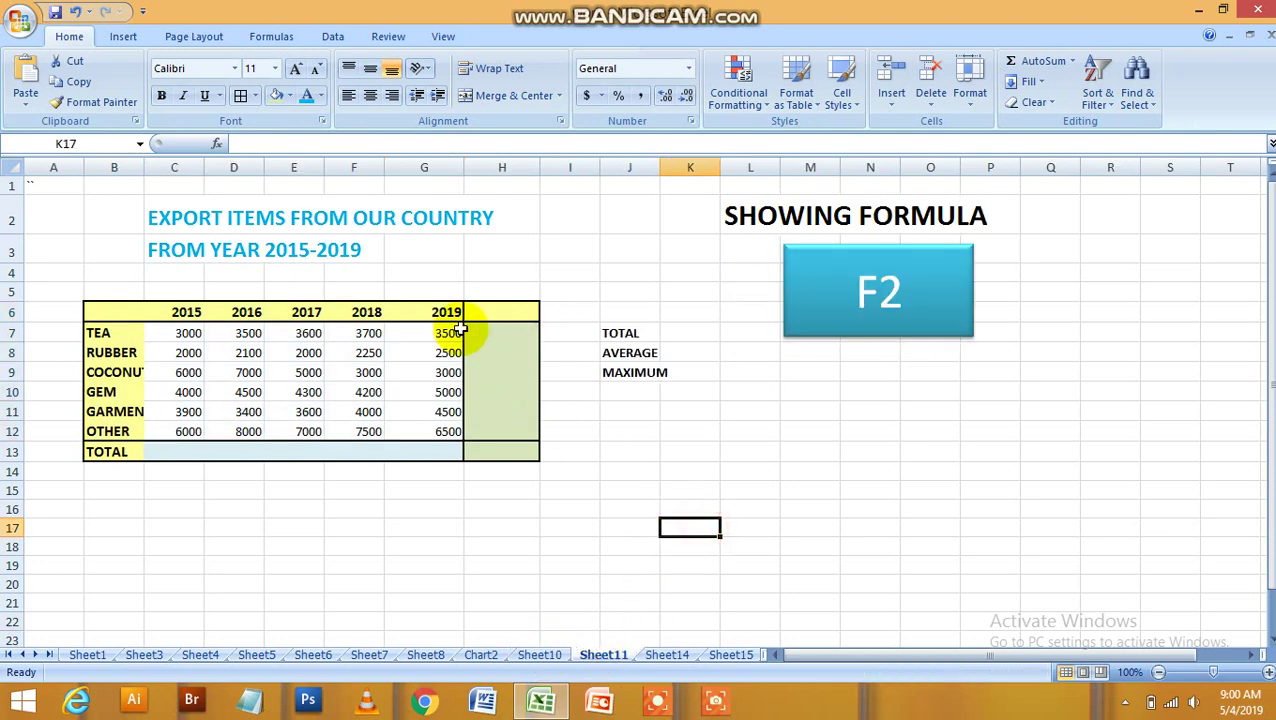
pyautogui.moveTo(186, 334); pyautogui.dragTo(432, 333)
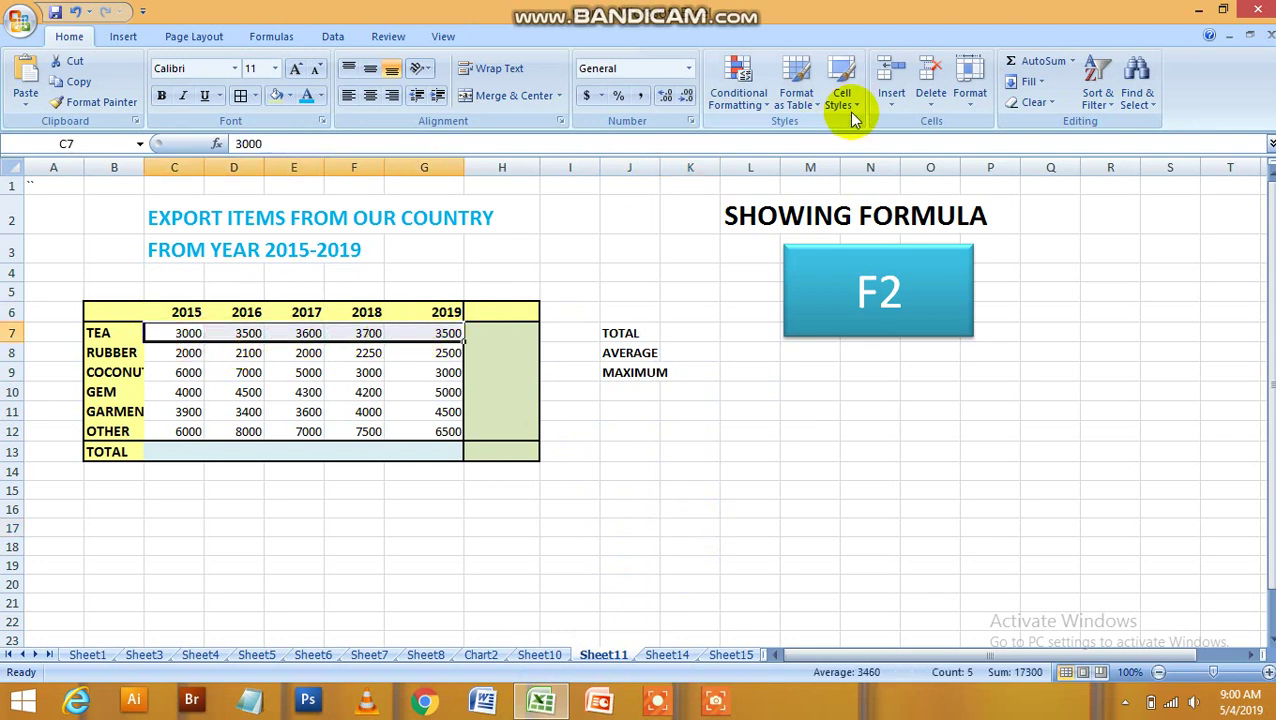
pyautogui.click(1045, 60)
pyautogui.click(597, 407)
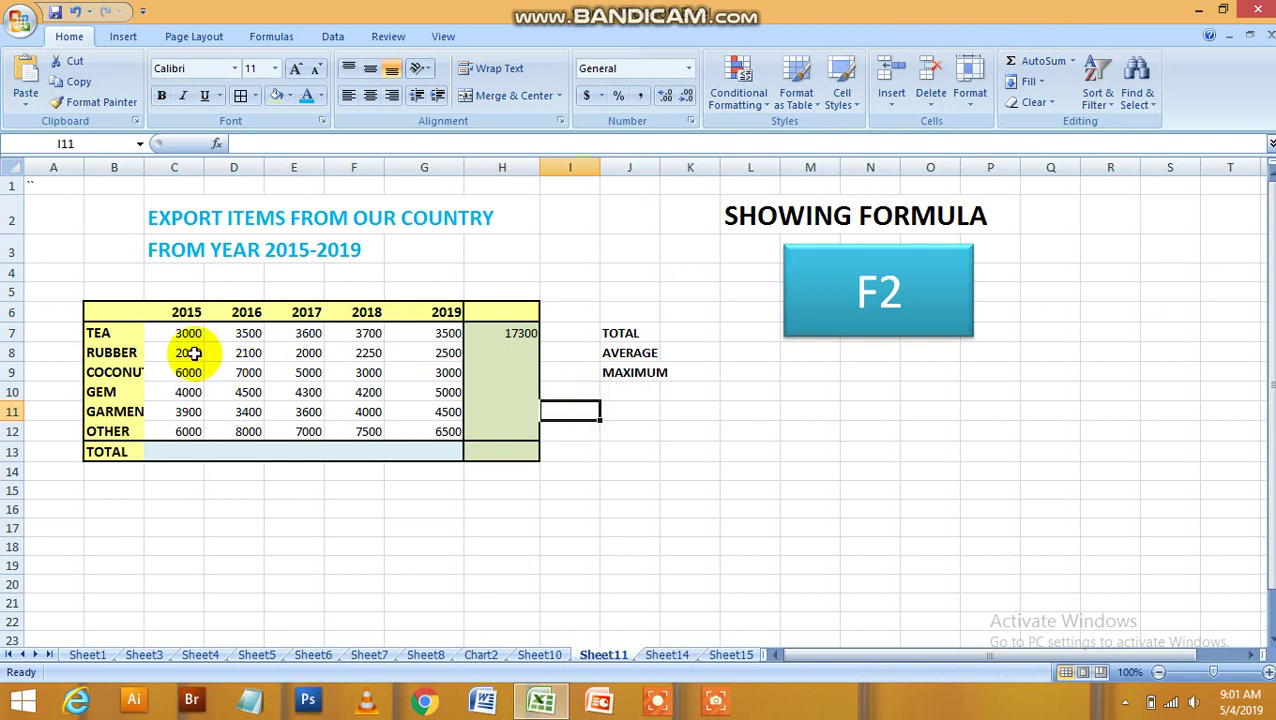
# Step: Calculate the average of the RUBBER row for 2015 to 2019 (C8:G8) in H8
pyautogui.moveTo(188, 354); pyautogui.dragTo(450, 355)
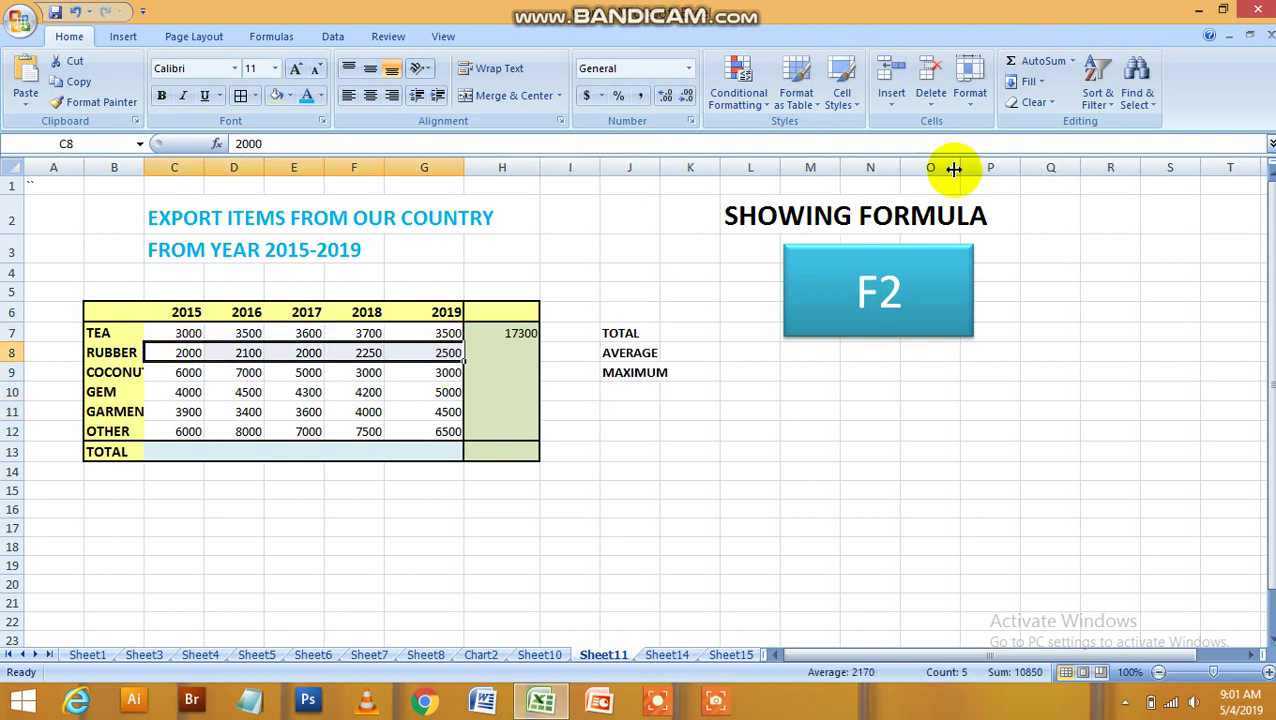
pyautogui.click(1073, 63)
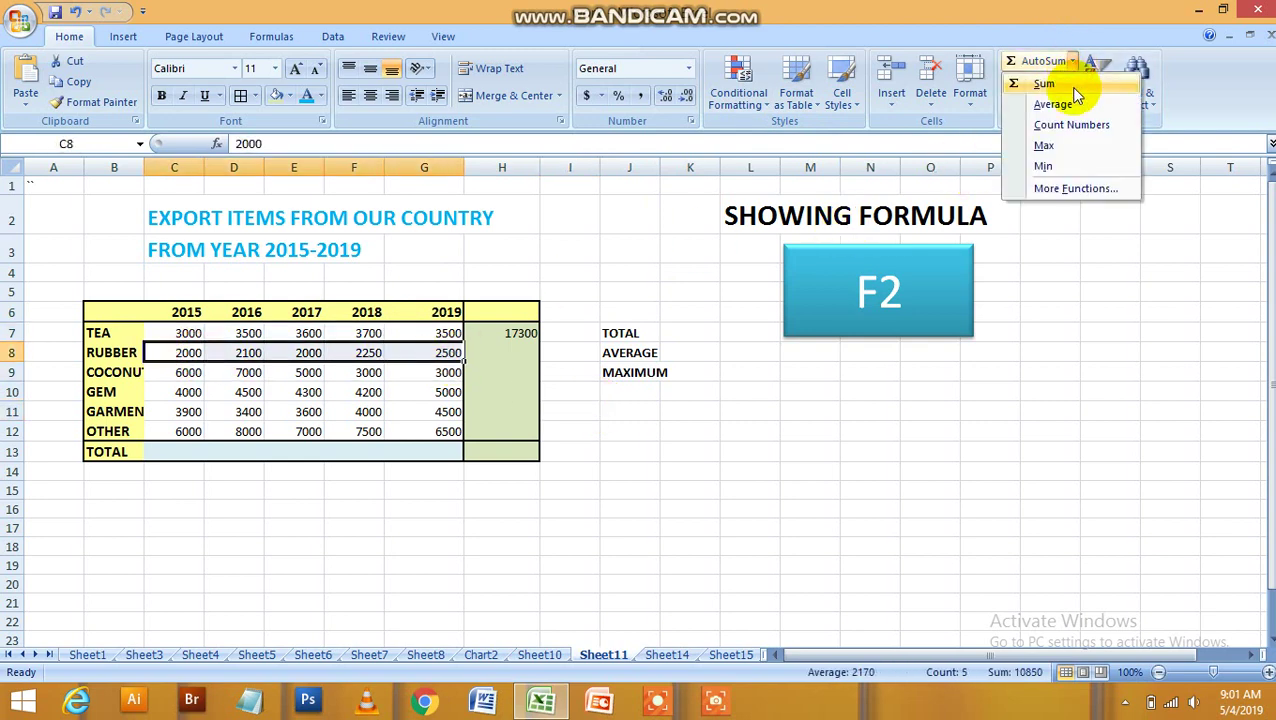
pyautogui.click(1064, 100)
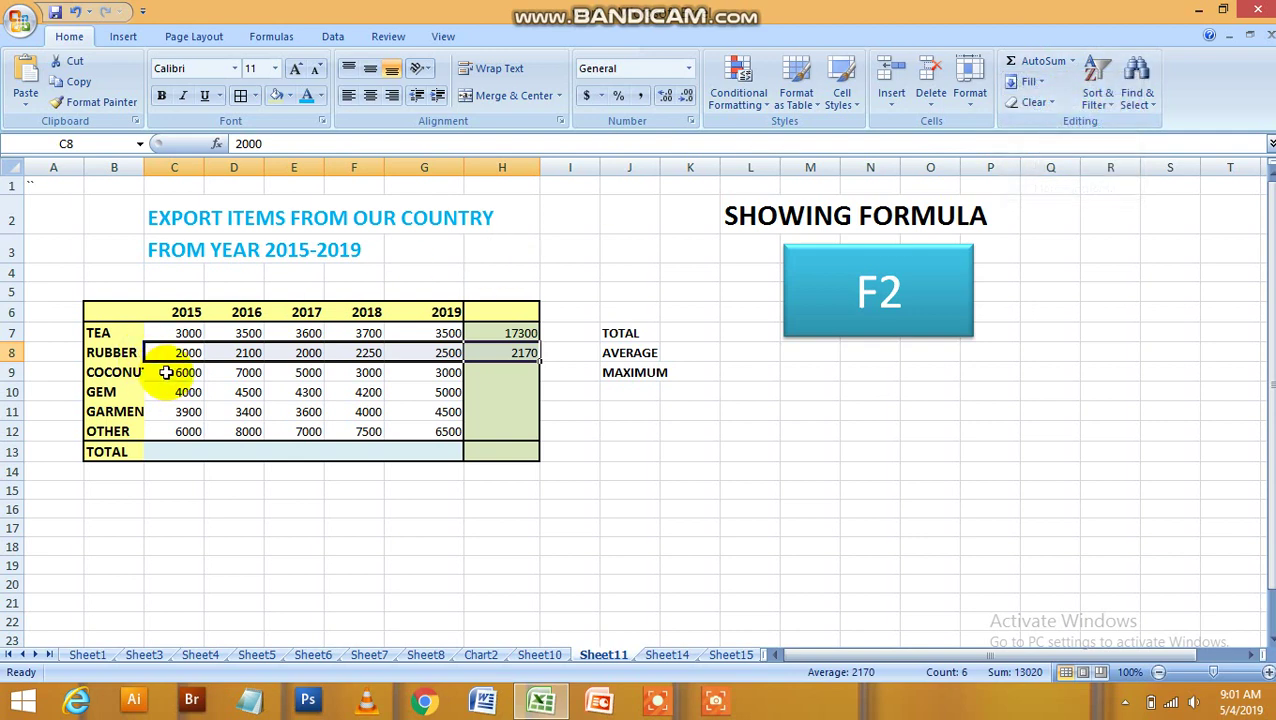
# Step: Calculate the maximum of the COCONUT row for 2015 to 2019 (C9:G9) in H9
pyautogui.moveTo(171, 371); pyautogui.dragTo(500, 371)
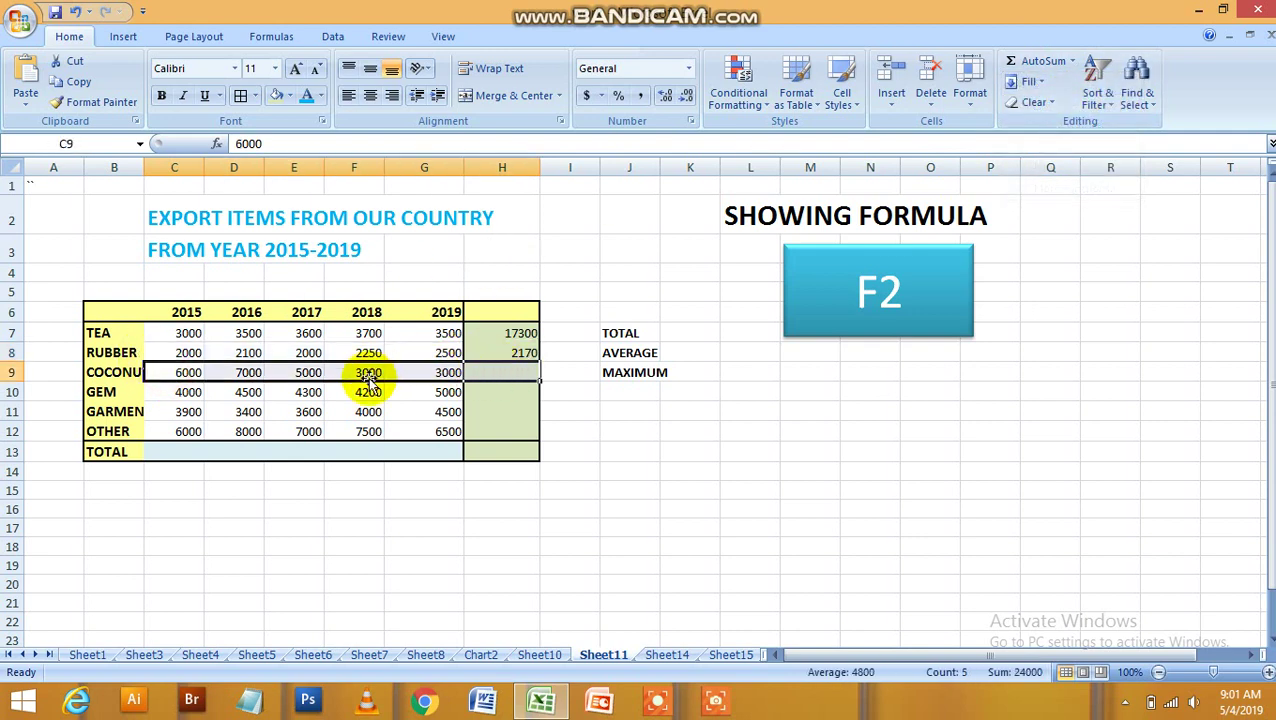
pyautogui.click(163, 374)
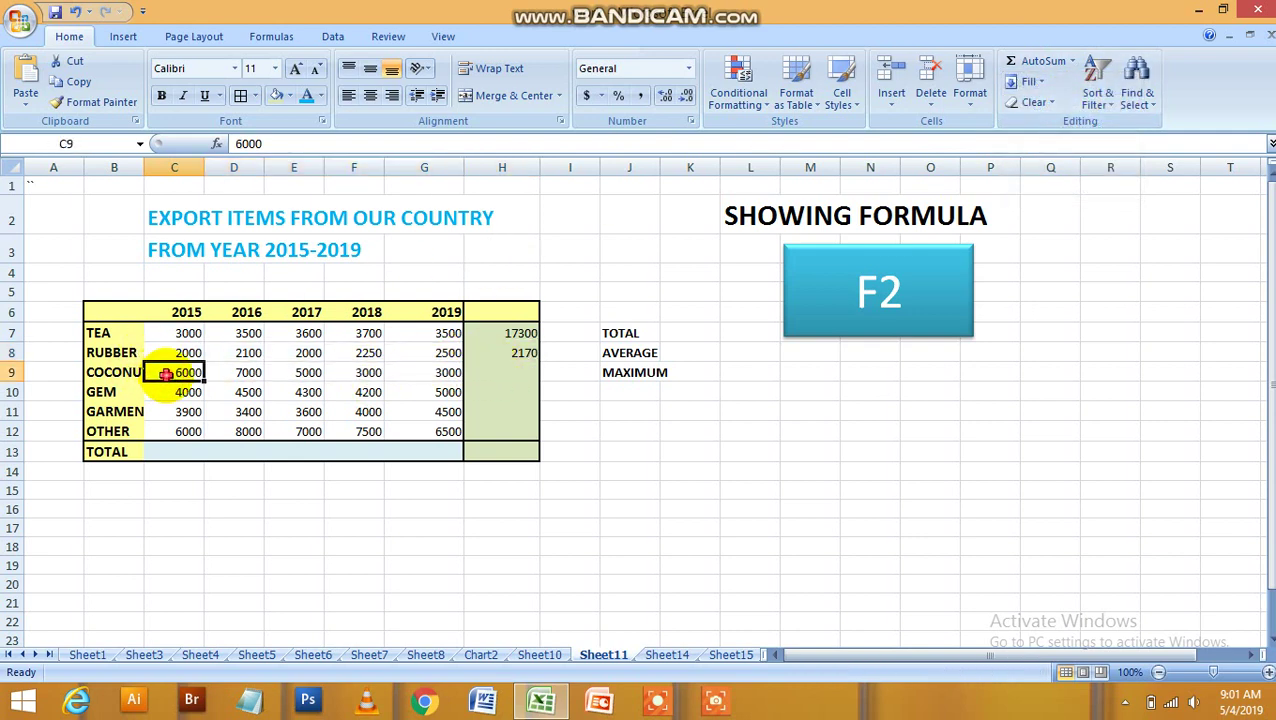
pyautogui.moveTo(171, 371); pyautogui.dragTo(427, 362)
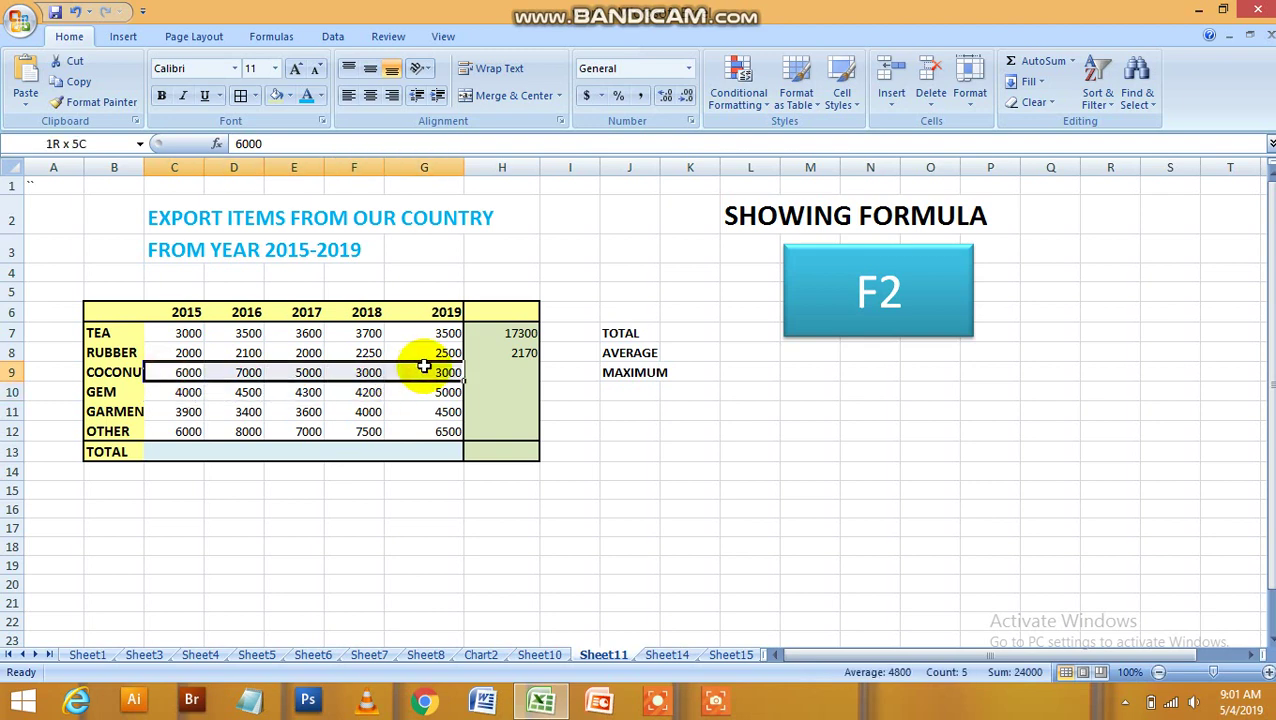
pyautogui.click(1072, 61)
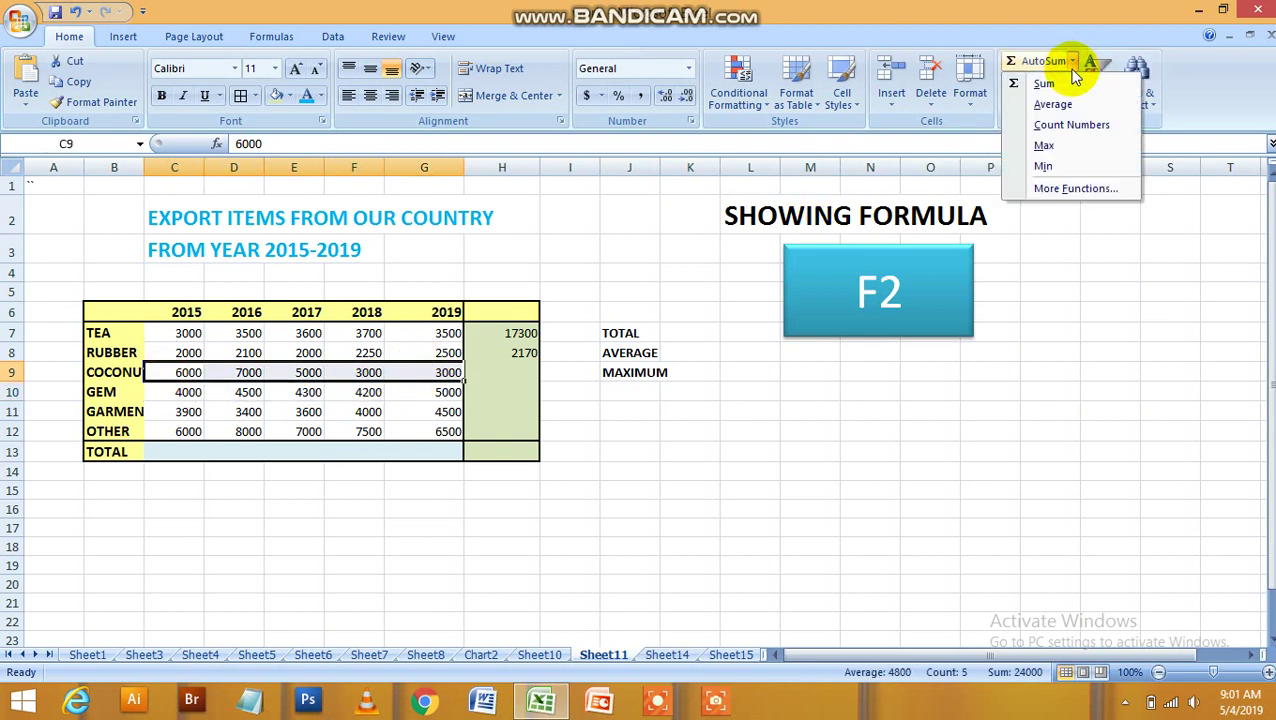
pyautogui.click(1074, 147)
pyautogui.click(810, 450)
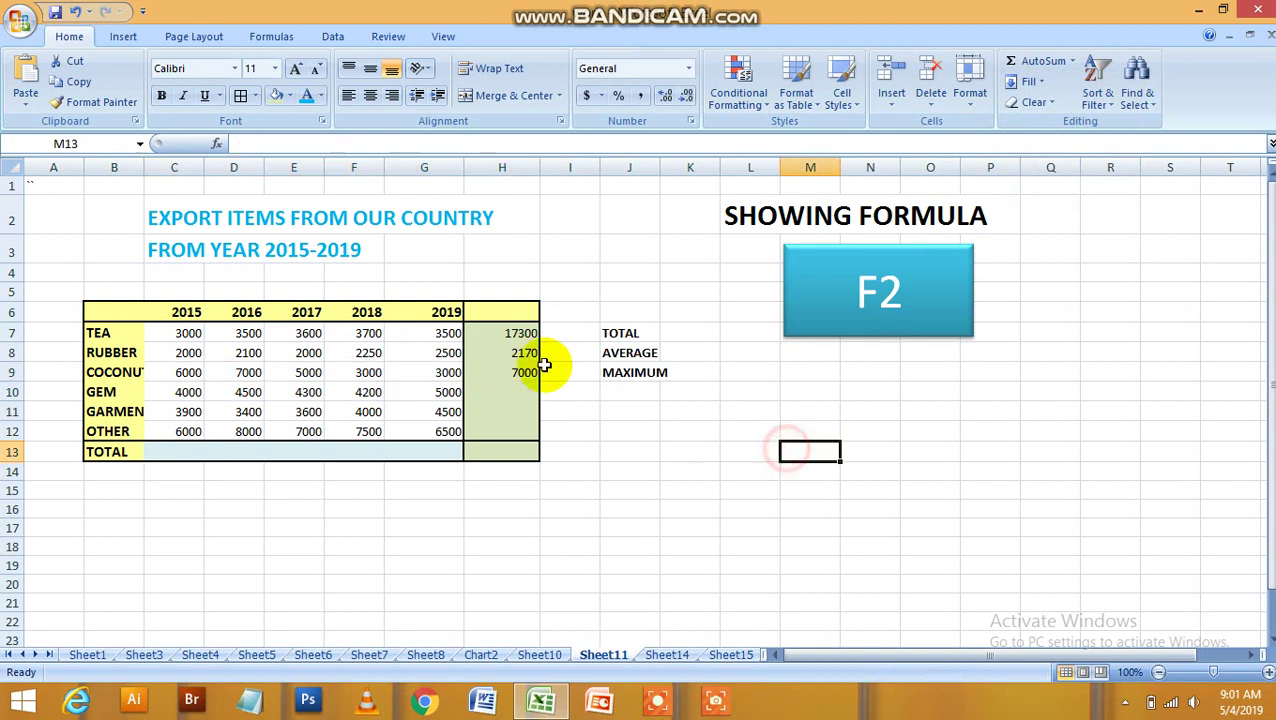
# Step: Display the formulas inside cells H7, H8 and H9 one after another, leaving each formula as it is
pyautogui.click(510, 333)
pyautogui.click(513, 352)
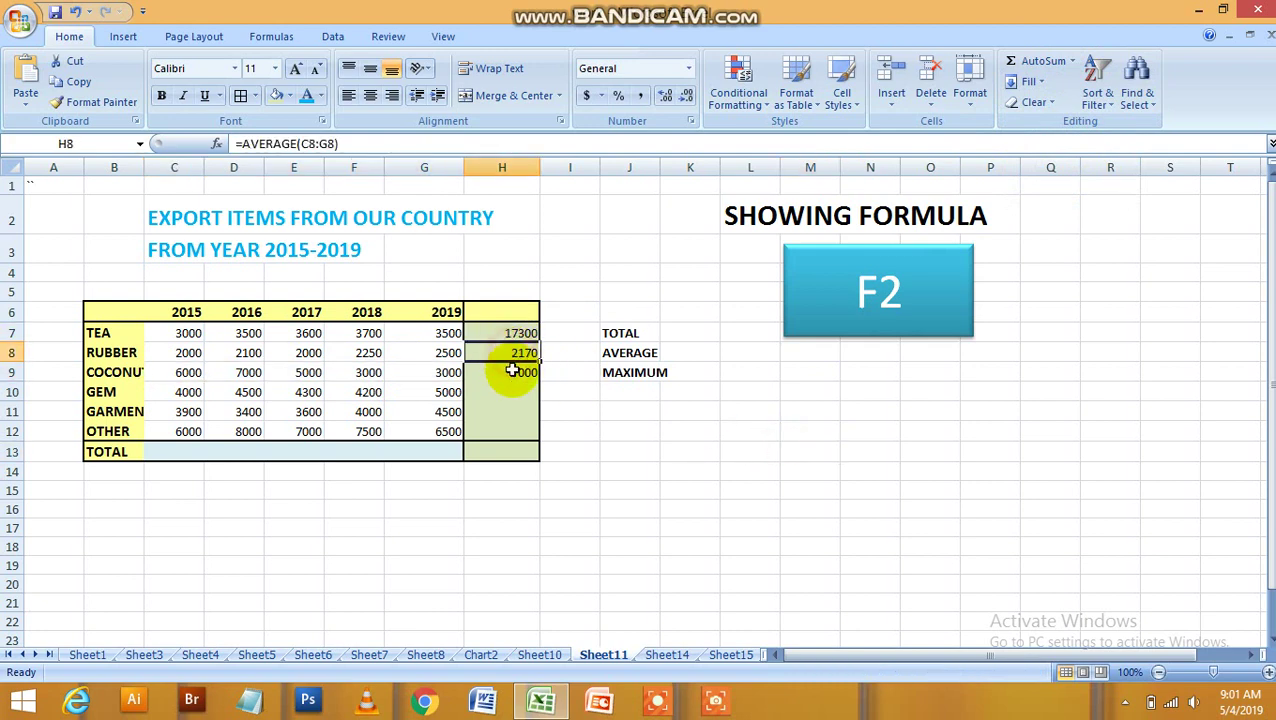
pyautogui.click(512, 373)
pyautogui.click(527, 332)
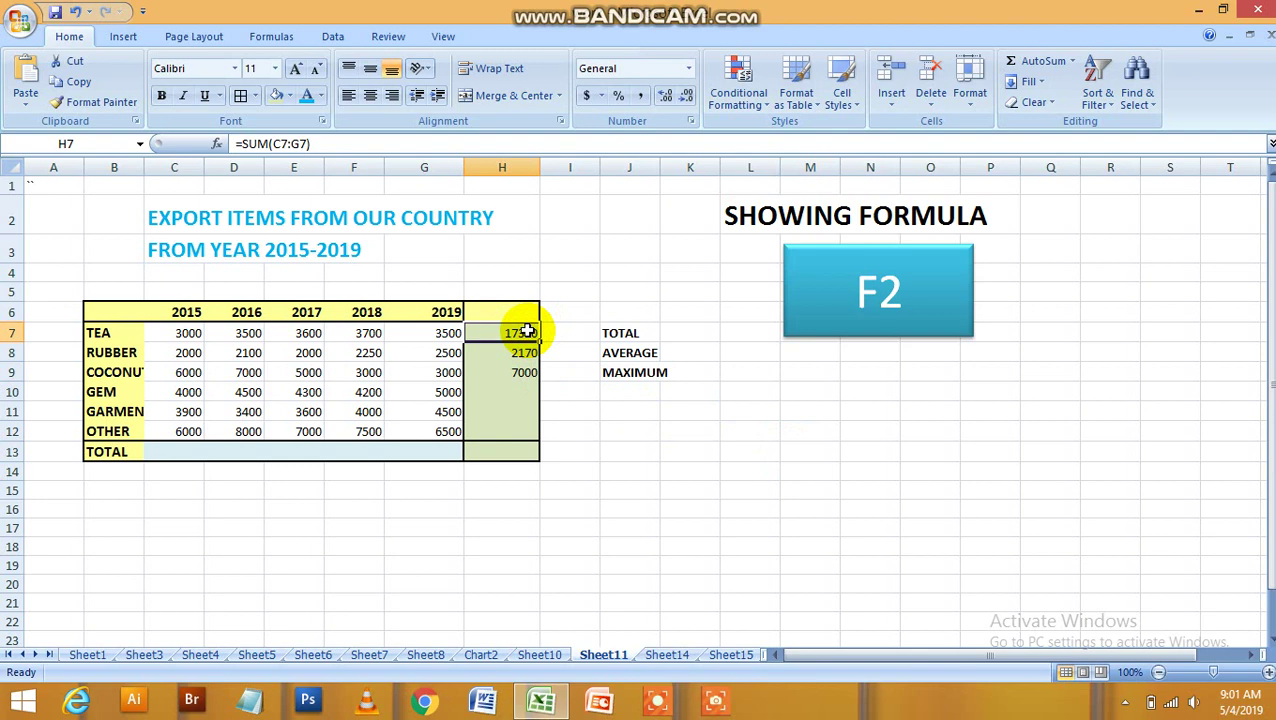
pyautogui.press('F2')
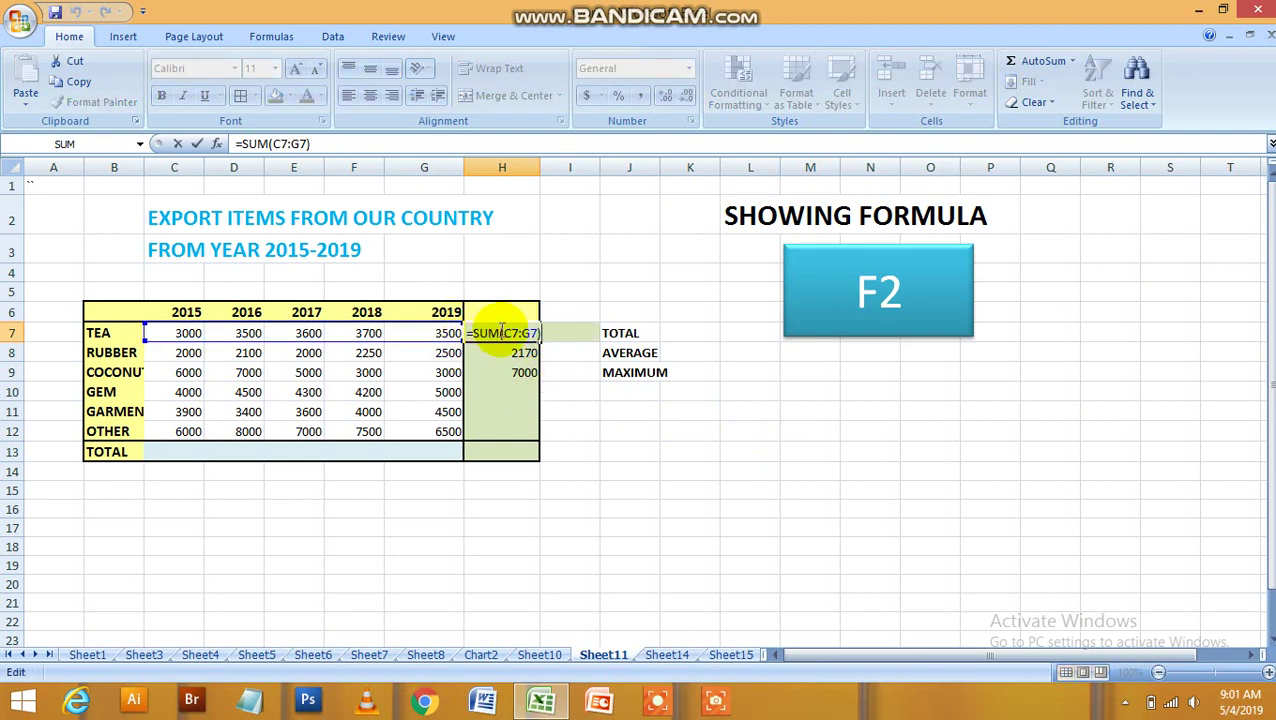
pyautogui.press('Return')
pyautogui.press('F2')
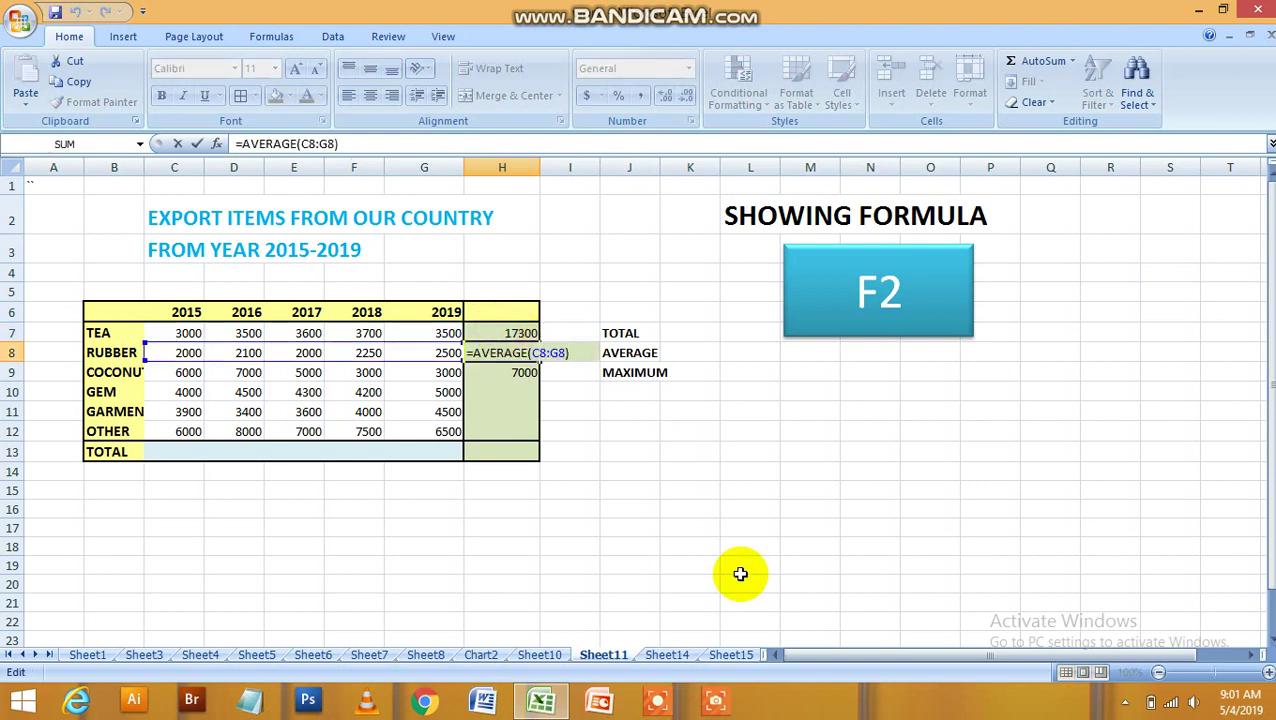
pyautogui.press('Return')
pyautogui.press('F2')
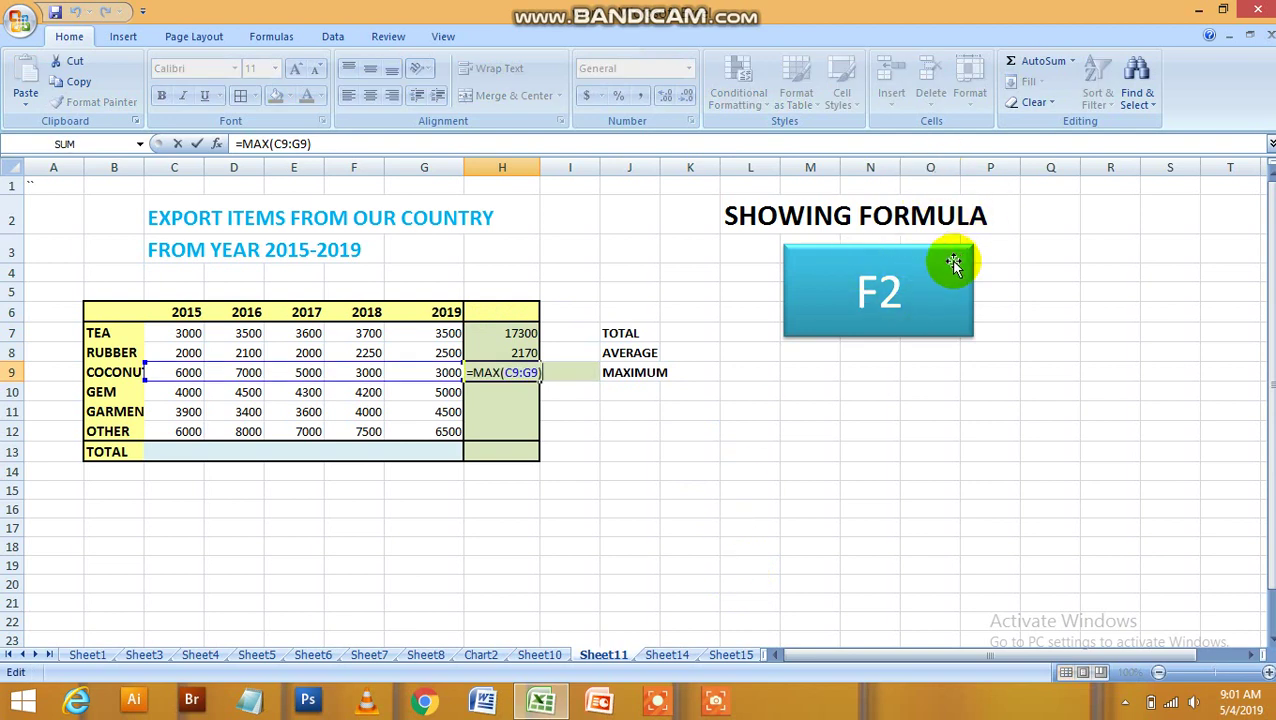
pyautogui.press('Return')
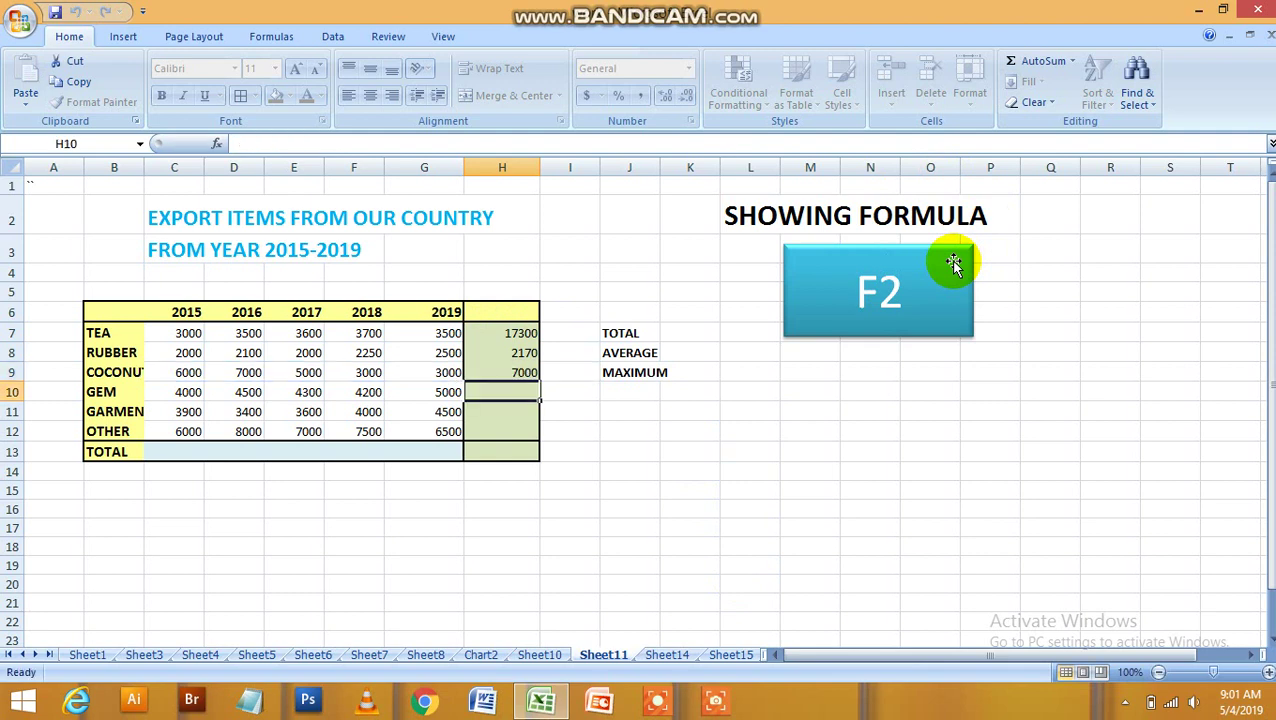
# Step: Go to Sheet14 and insert two new blank worksheets in front of it
pyautogui.click(656, 654)
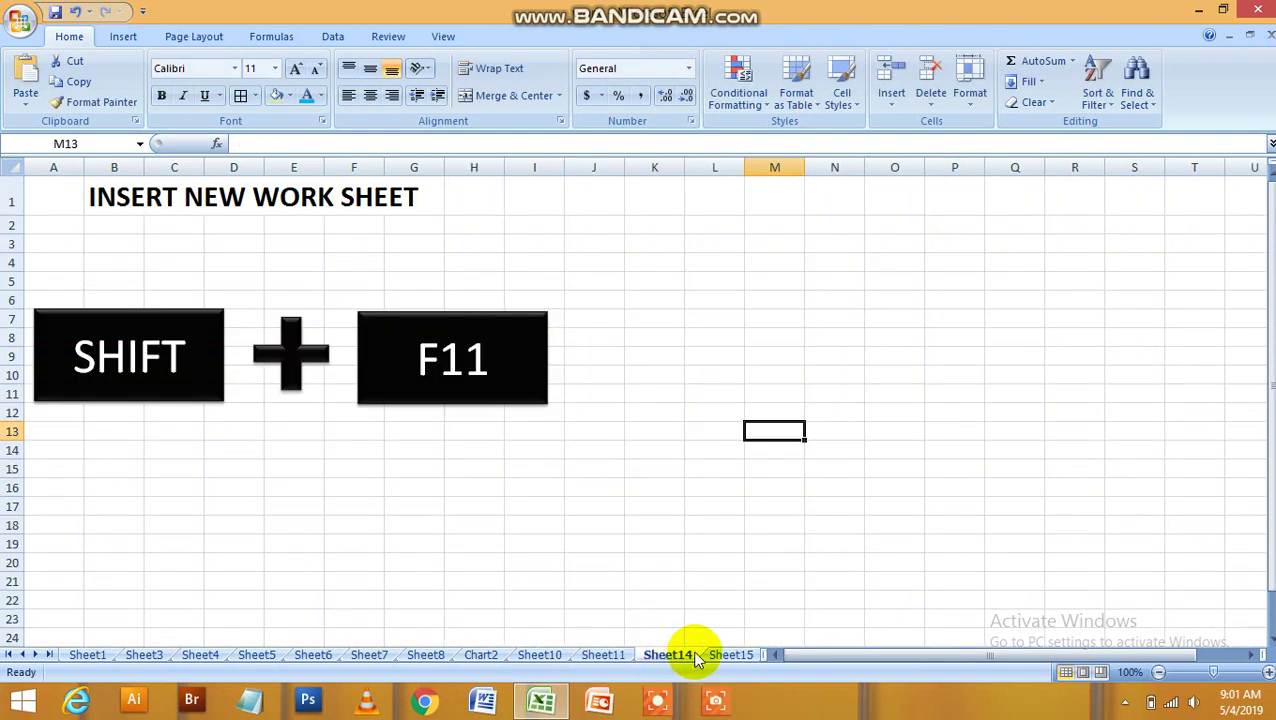
pyautogui.click(37, 655)
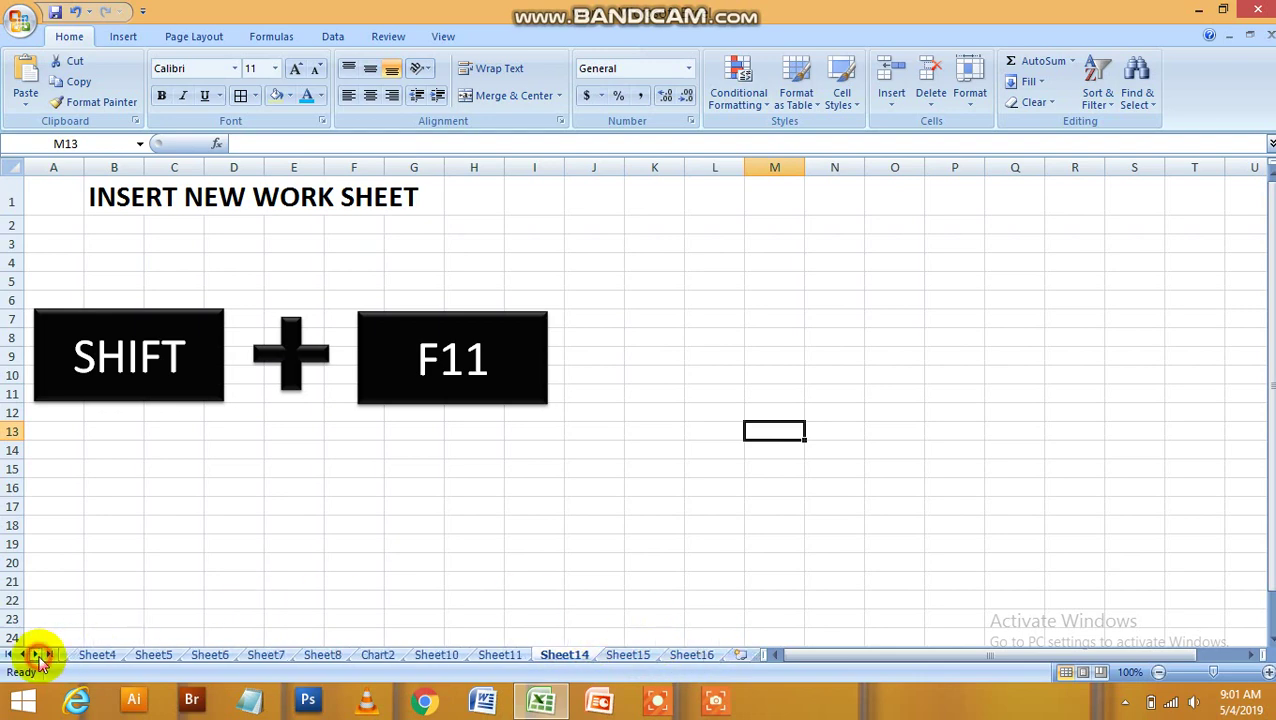
pyautogui.click(37, 655)
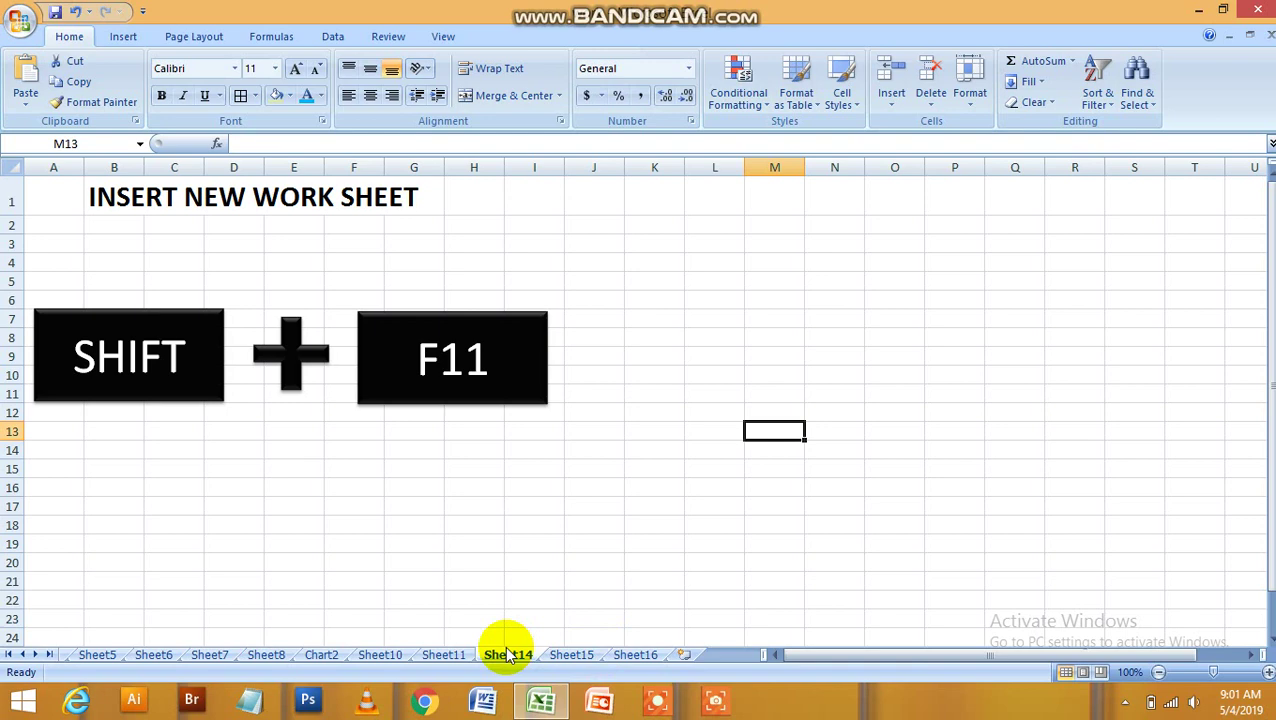
pyautogui.hotkey('shift', 'F11')
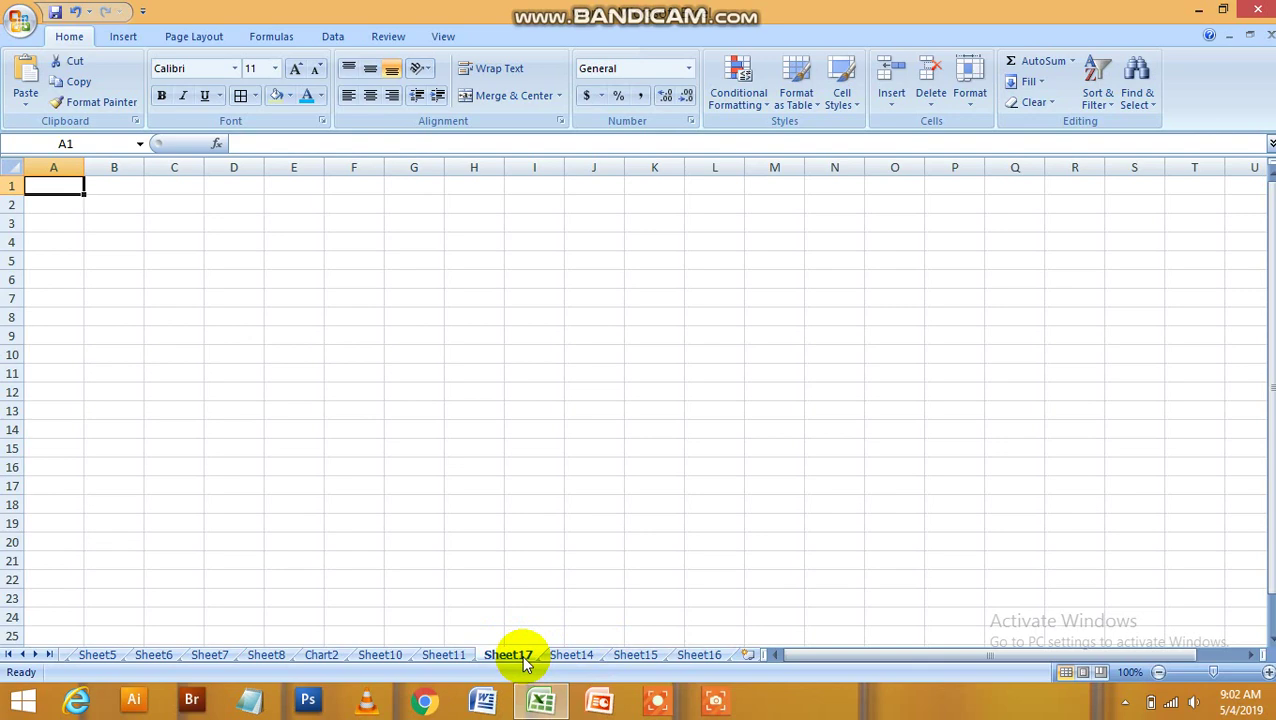
pyautogui.hotkey('shift', 'F11')
pyautogui.moveTo(541, 700)
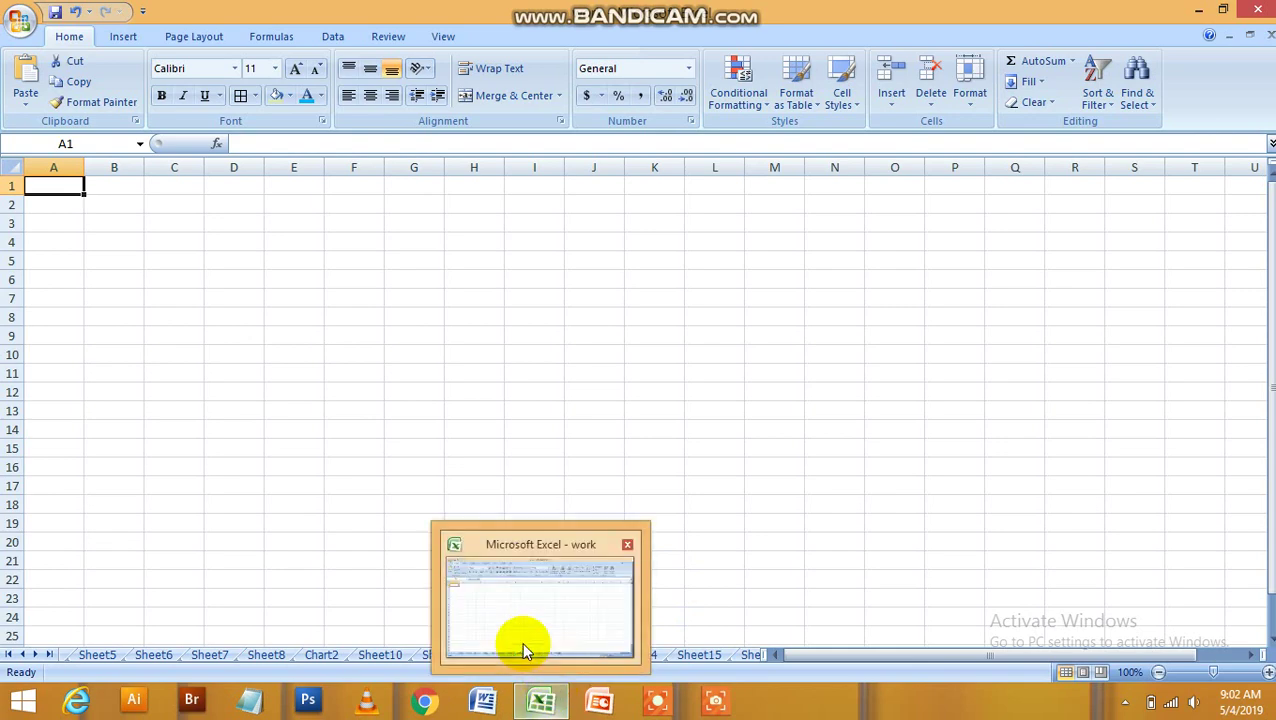
pyautogui.click(751, 561)
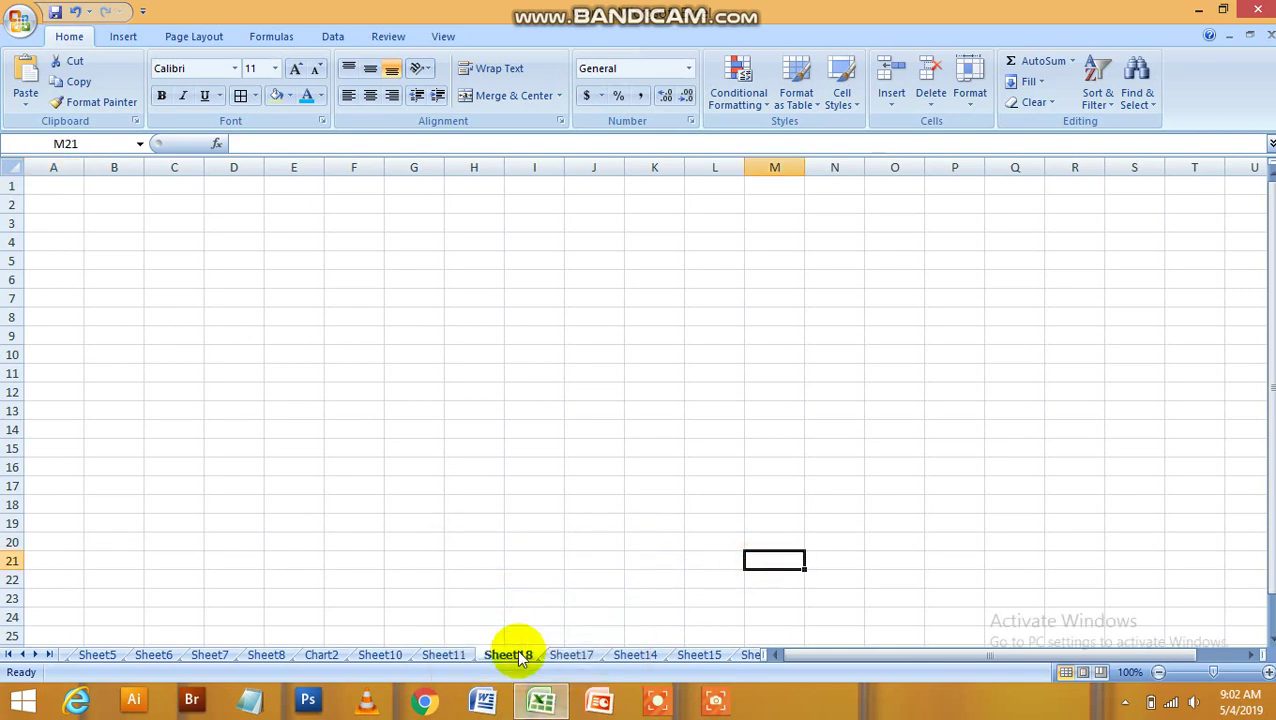
# Step: Delete the two blank worksheets, Sheet18 and Sheet17, permanently
pyautogui.rightClick(516, 656)
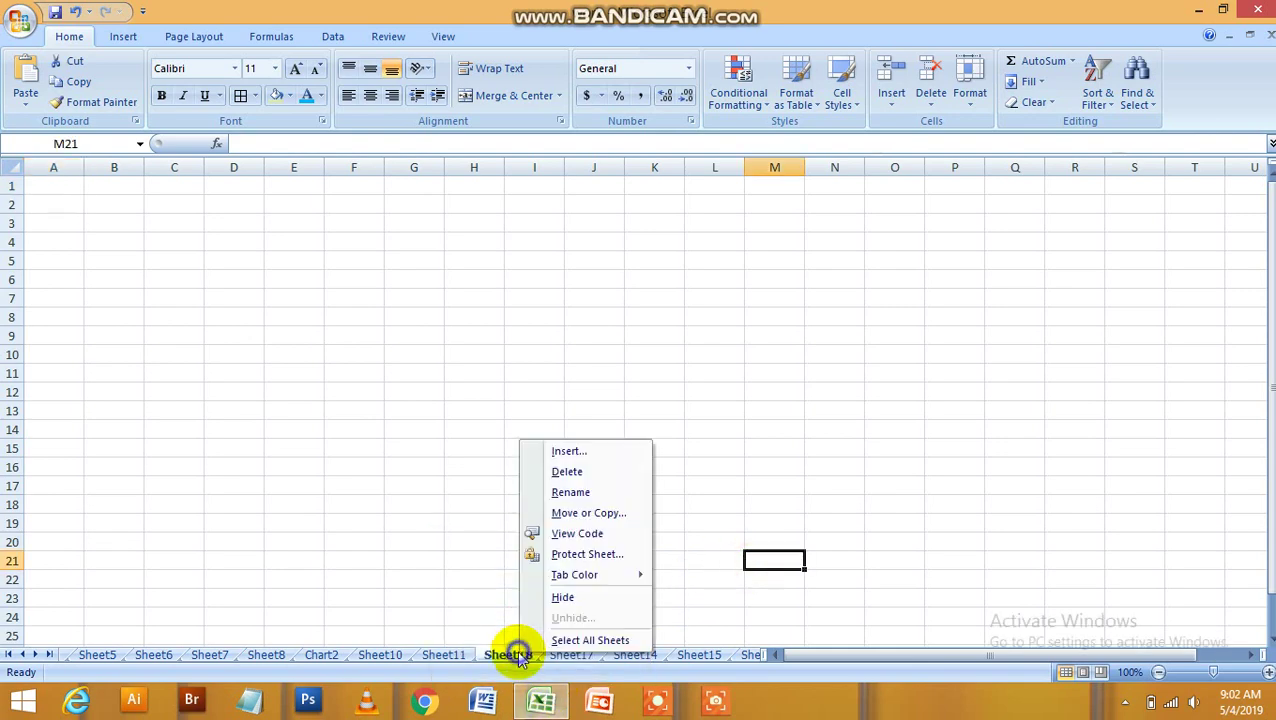
pyautogui.click(581, 473)
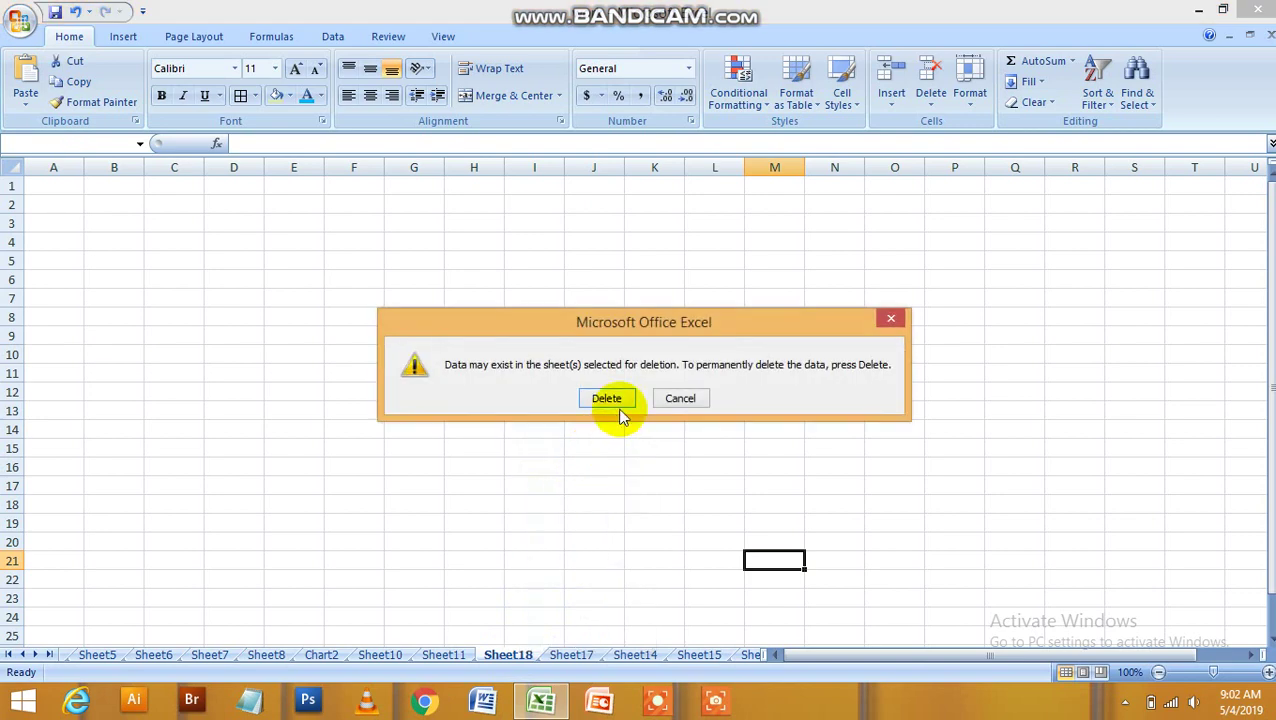
pyautogui.click(607, 399)
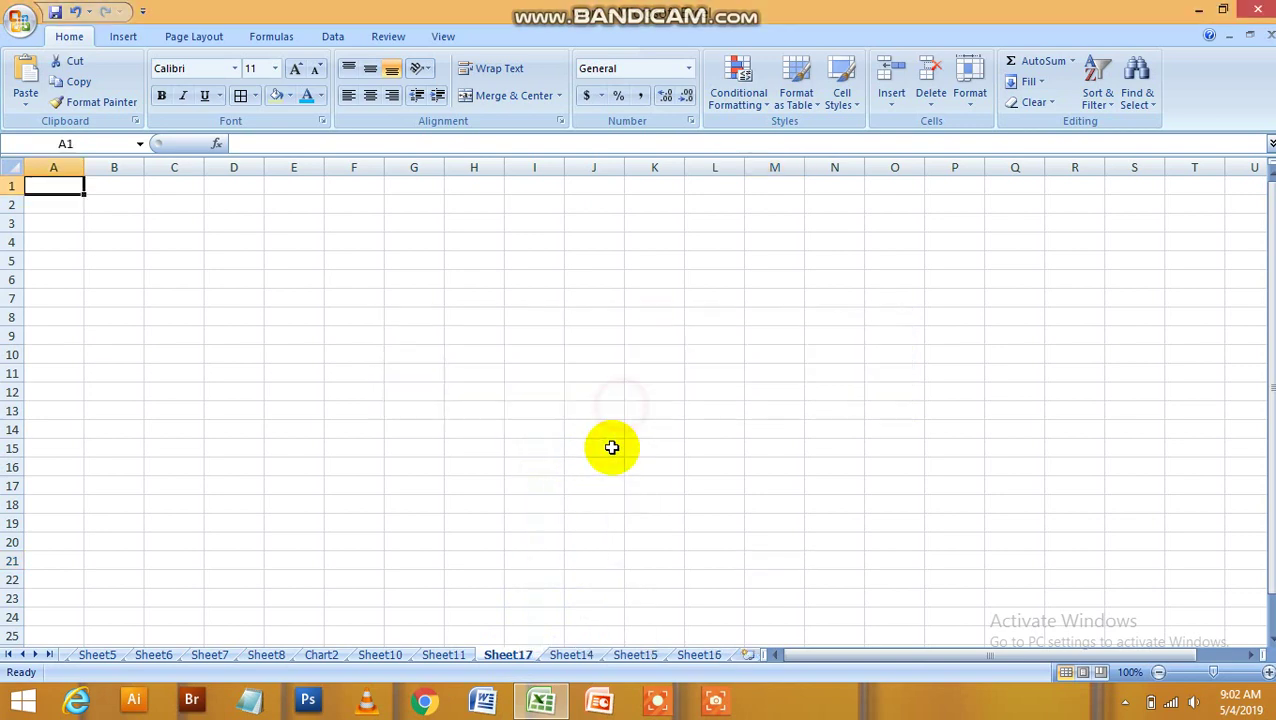
pyautogui.rightClick(528, 656)
pyautogui.click(593, 474)
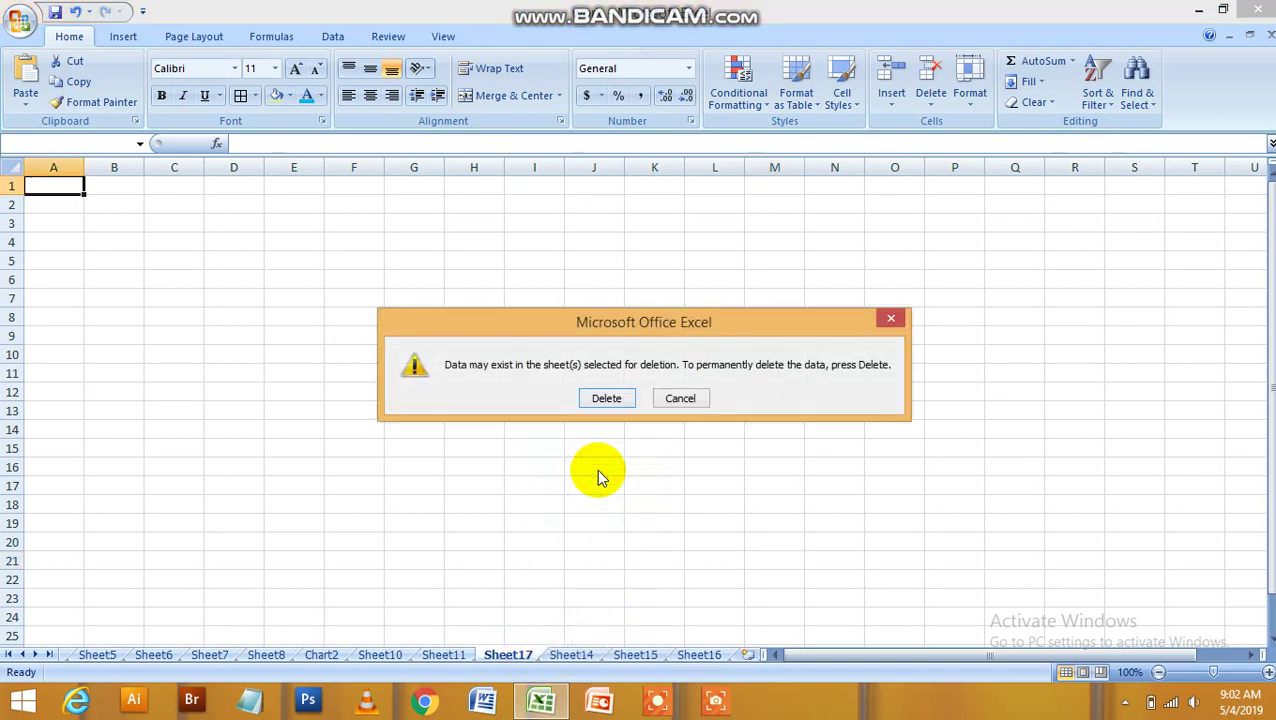
pyautogui.click(627, 399)
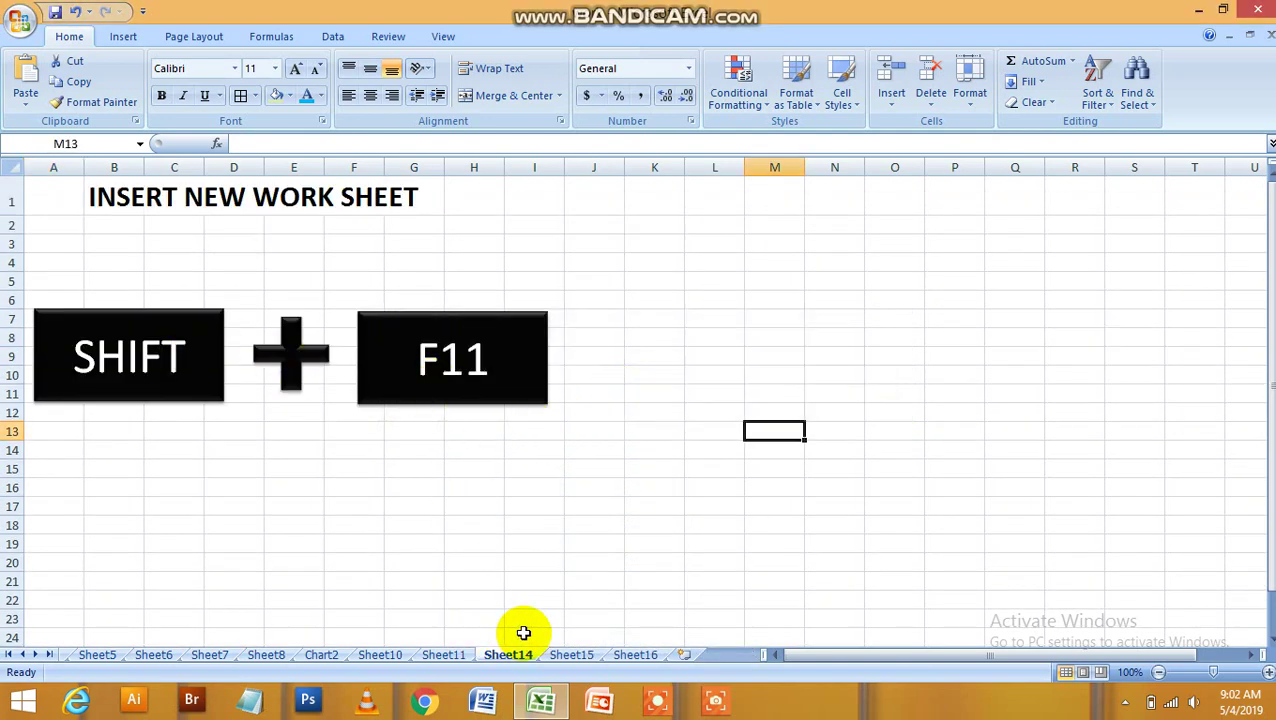
# Step: Open Sheet15, step back through the previous sheets to Chart2, and step forward again to Sheet15
pyautogui.click(588, 658)
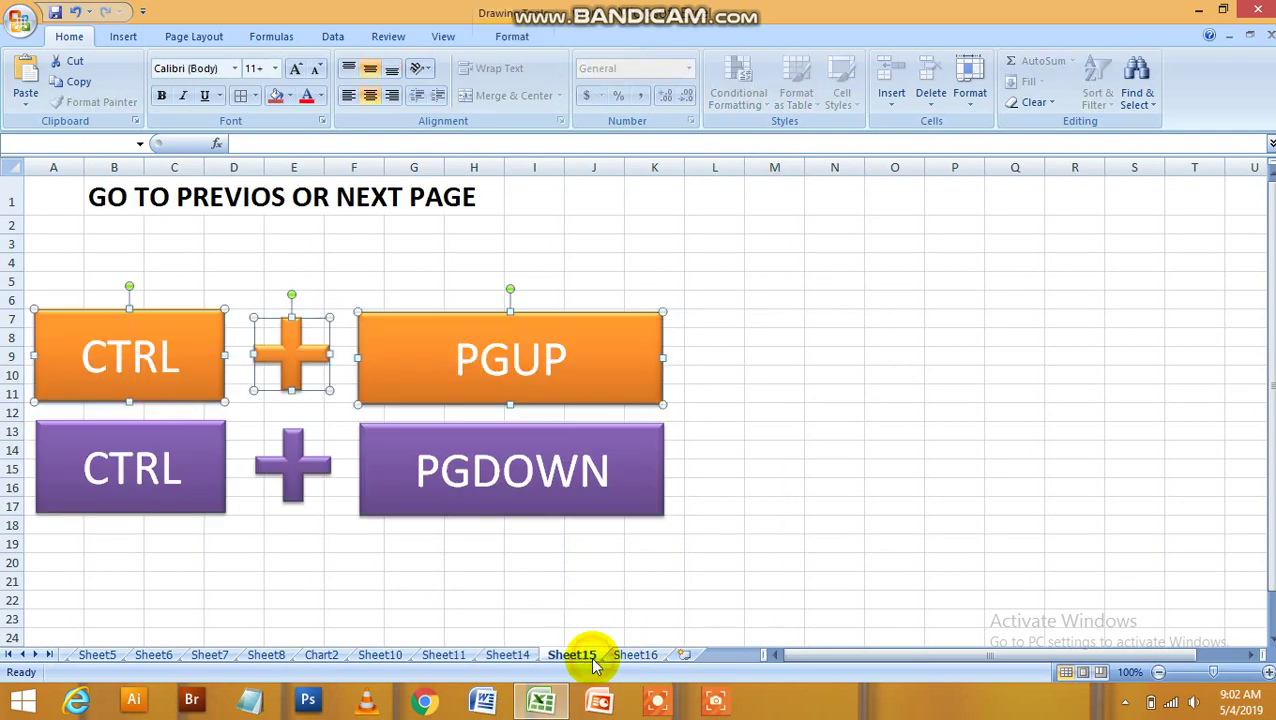
pyautogui.click(610, 600)
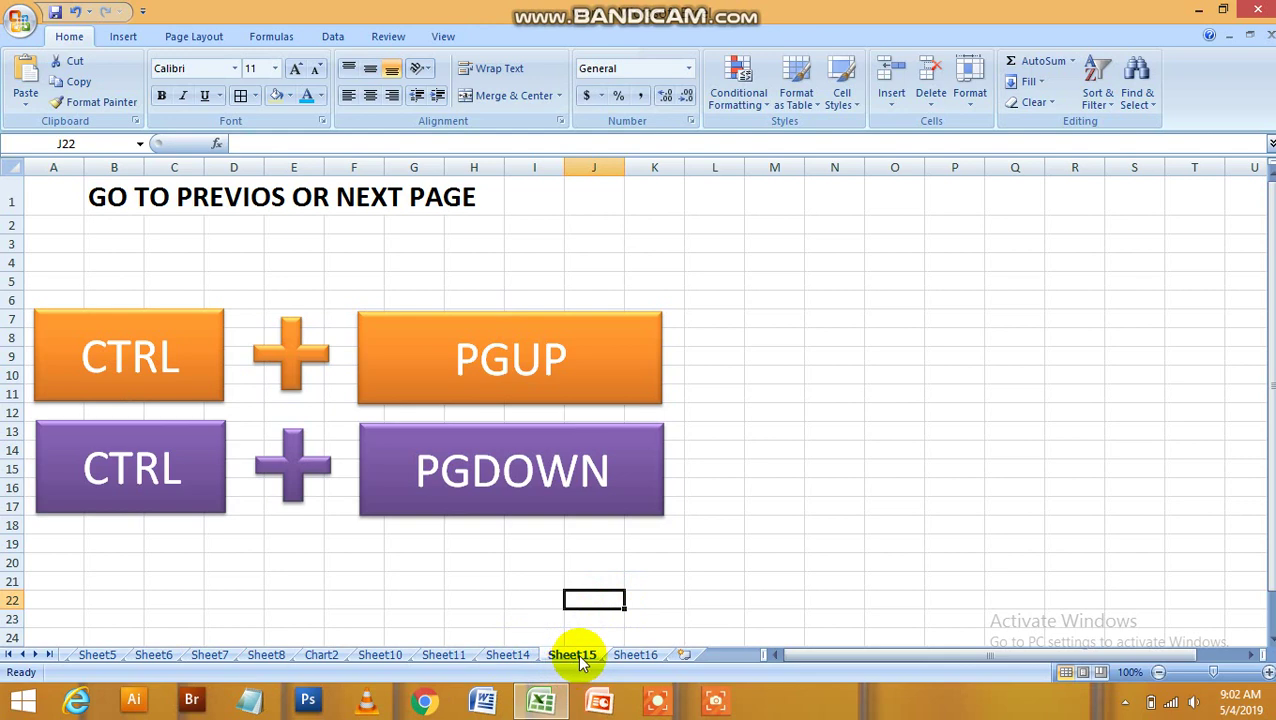
pyautogui.hotkey('ctrl', 'pageup')
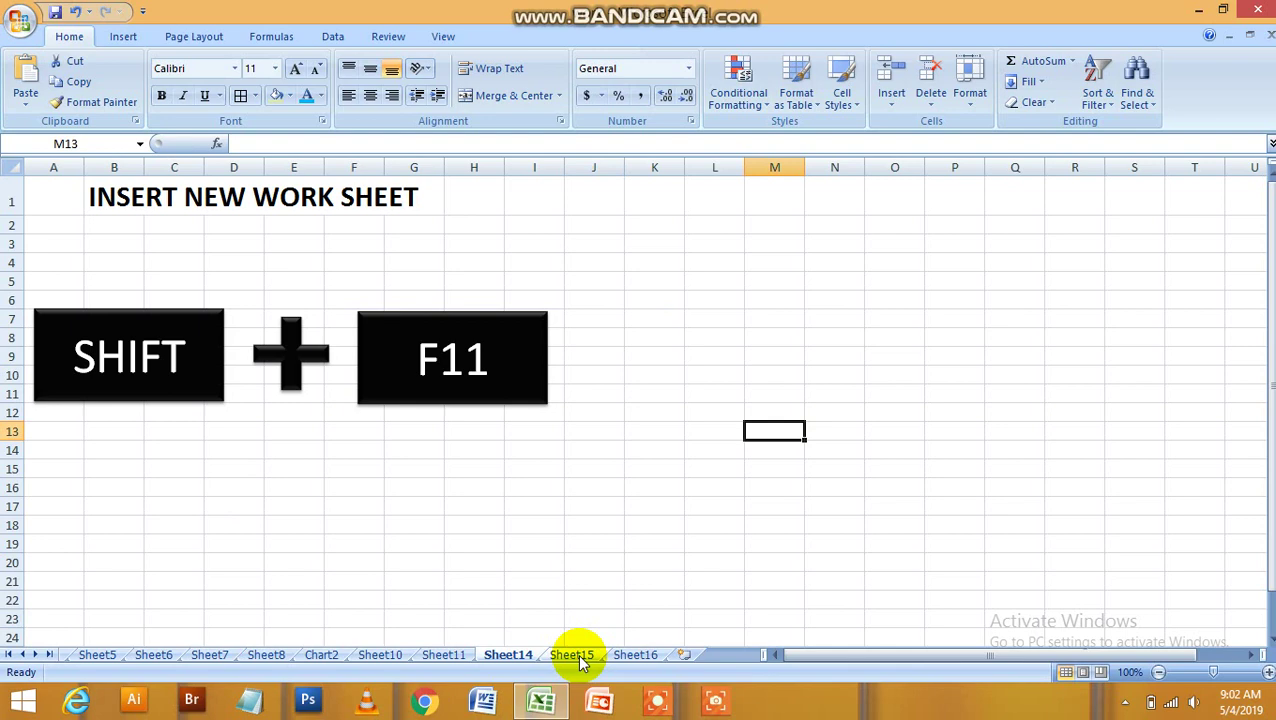
pyautogui.hotkey('ctrl', 'End')
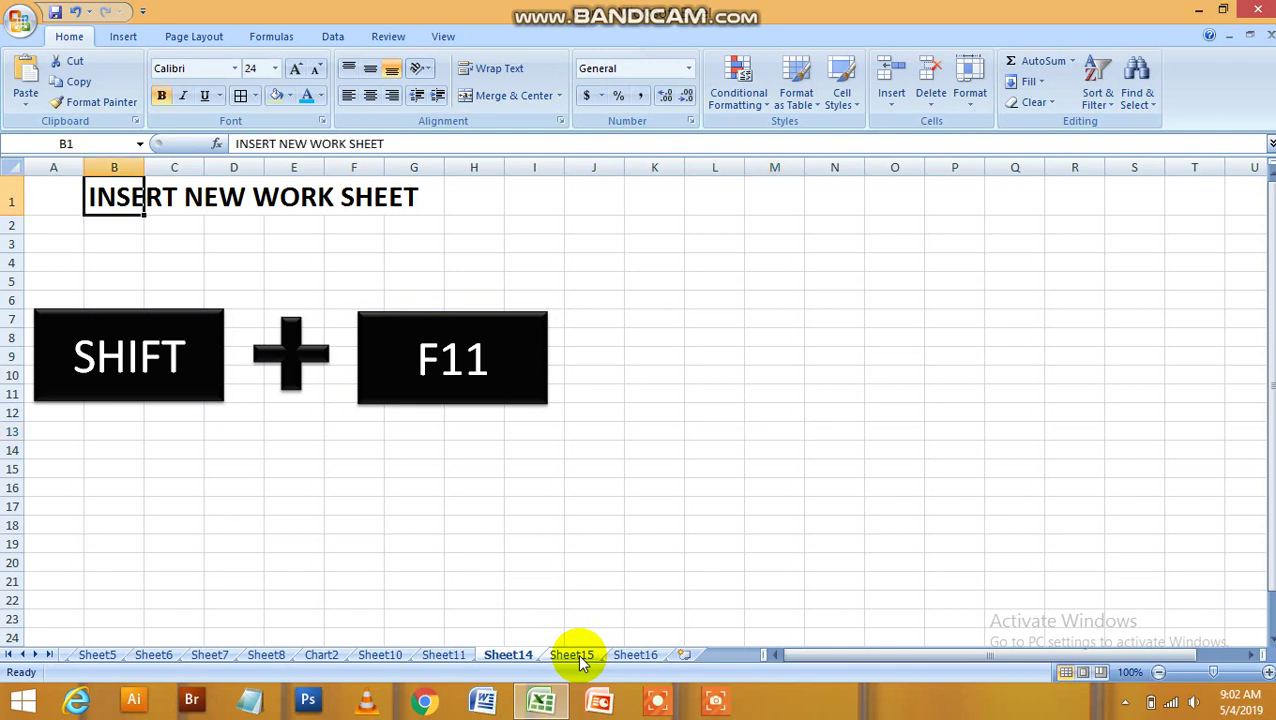
pyautogui.hotkey('ctrl', 'pageup')
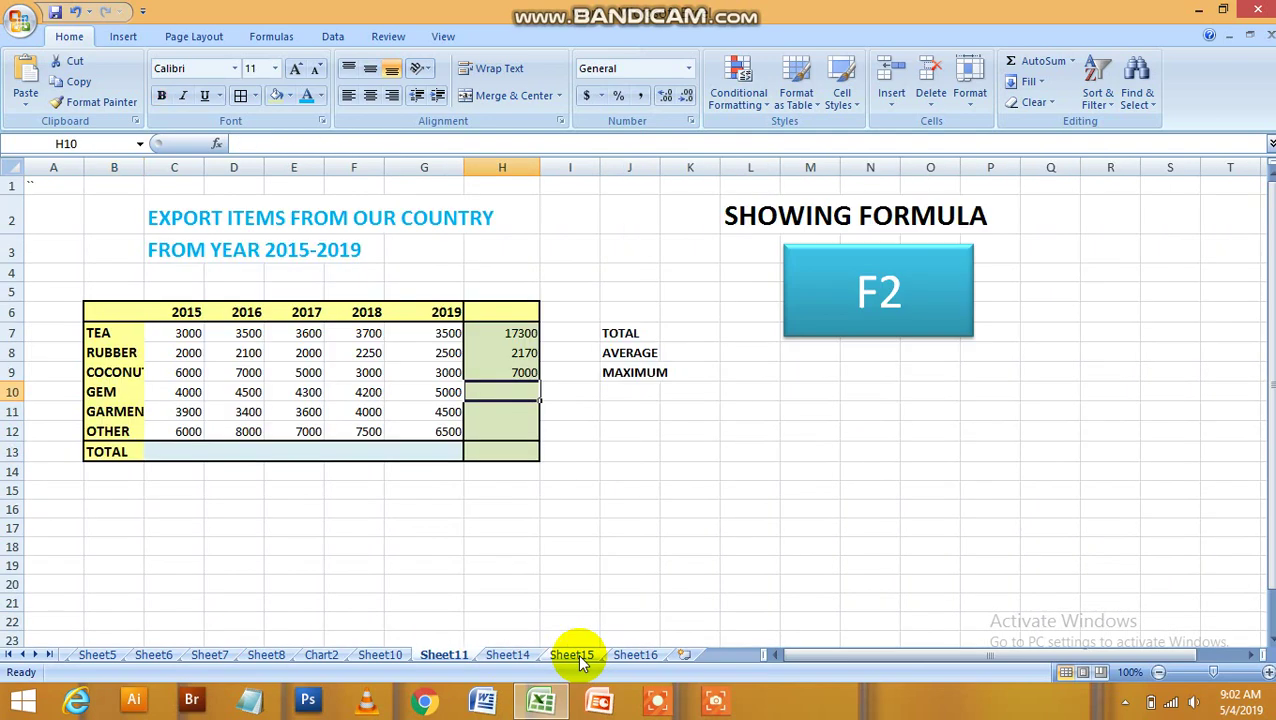
pyautogui.hotkey('ctrl', 'pageup')
pyautogui.hotkey('ctrl', 'pageup')
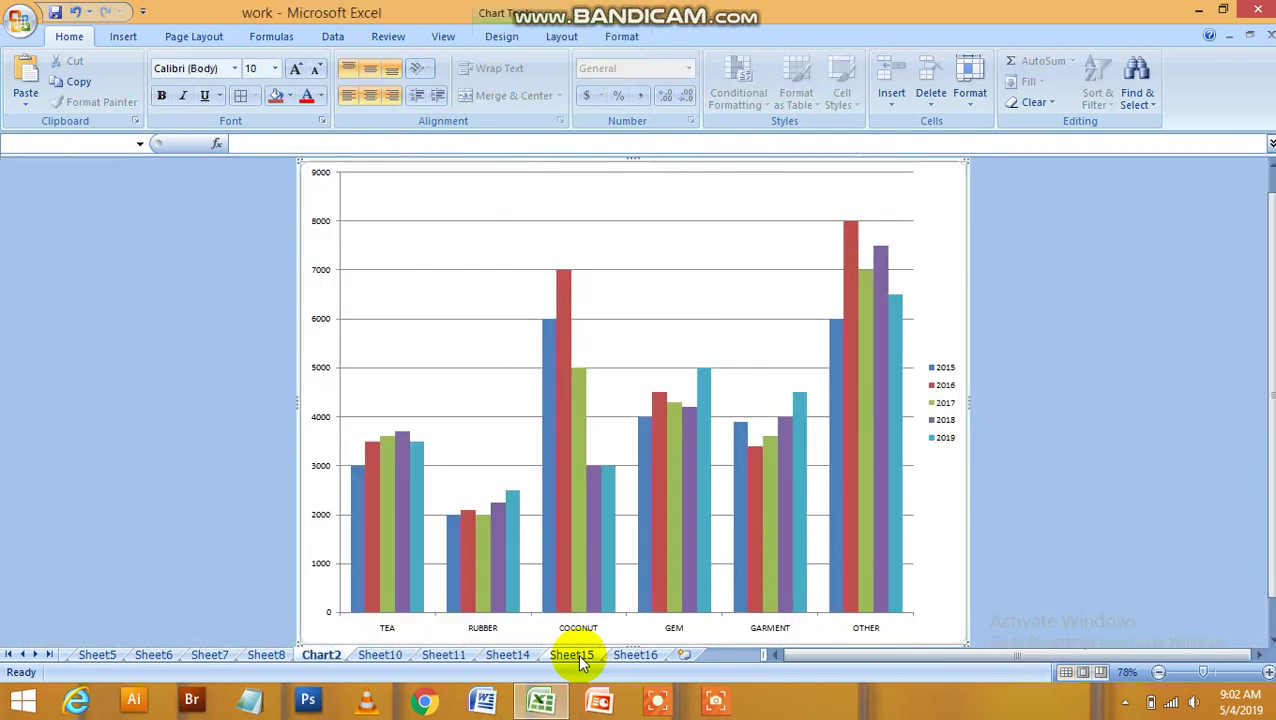
pyautogui.hotkey('ctrl', 'pagedown')
pyautogui.hotkey('ctrl', 'pagedown')
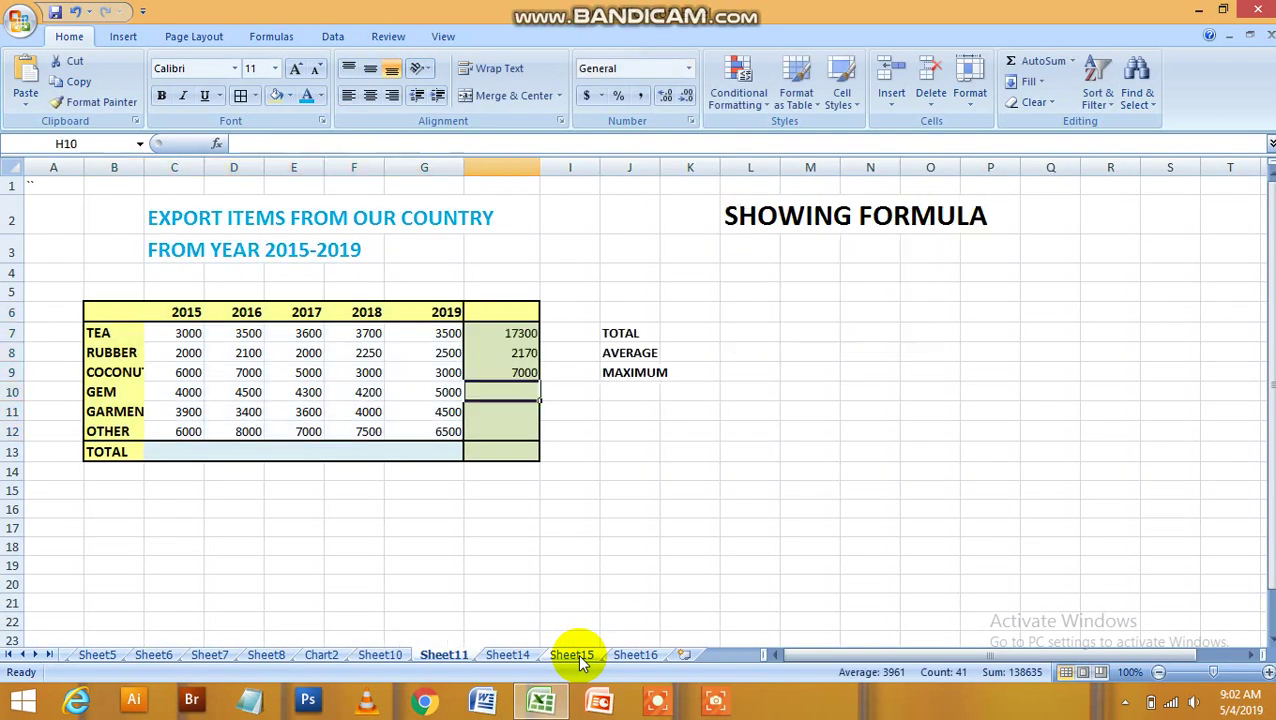
pyautogui.hotkey('ctrl', 'pagedown')
pyautogui.hotkey('ctrl', 'pagedown')
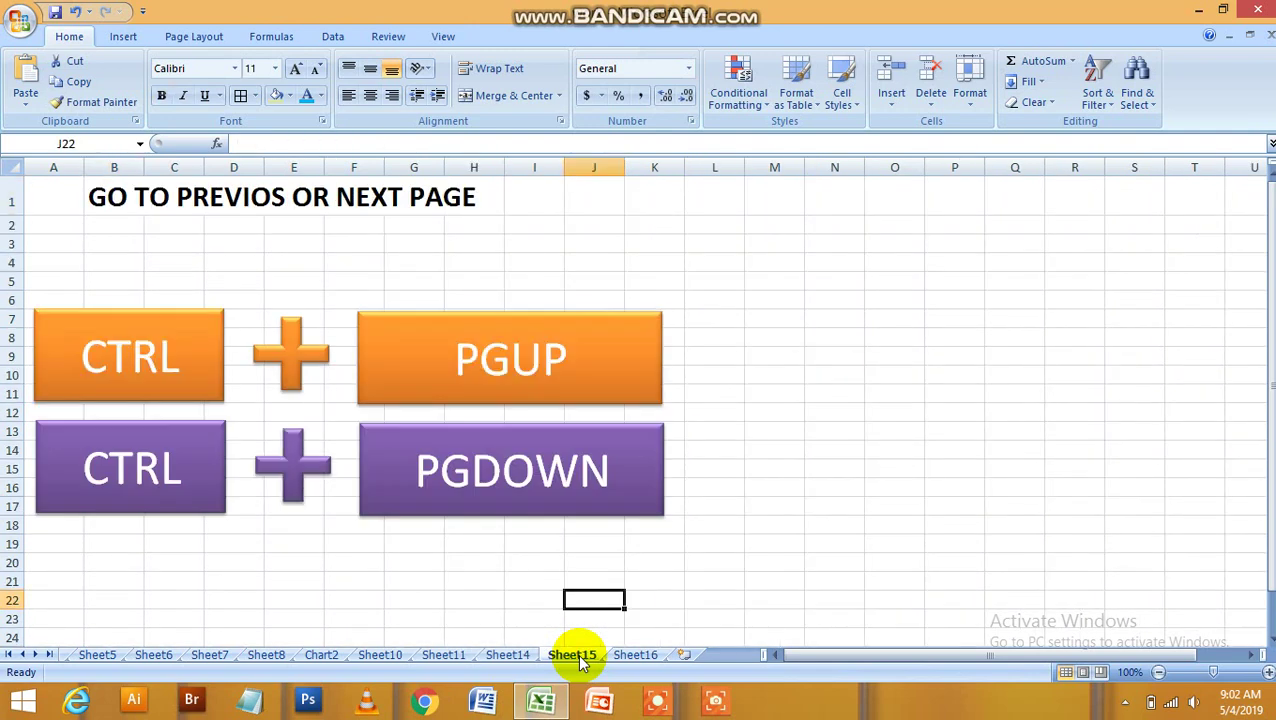
# Step: Move back from Sheet15 through Sheet14 and Sheet11 to Sheet10, and advance sheet by sheet to Sheet15 again
pyautogui.hotkey('ctrl', 'pageup')
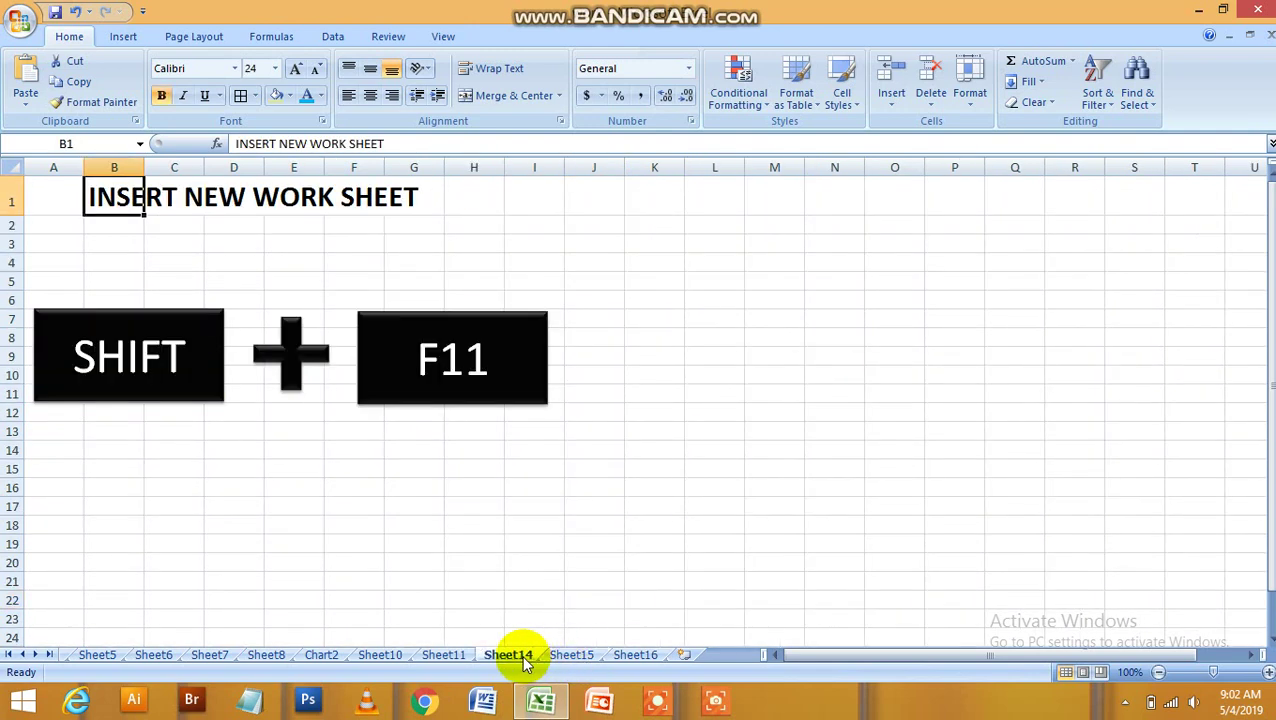
pyautogui.hotkey('ctrl', 'pageup')
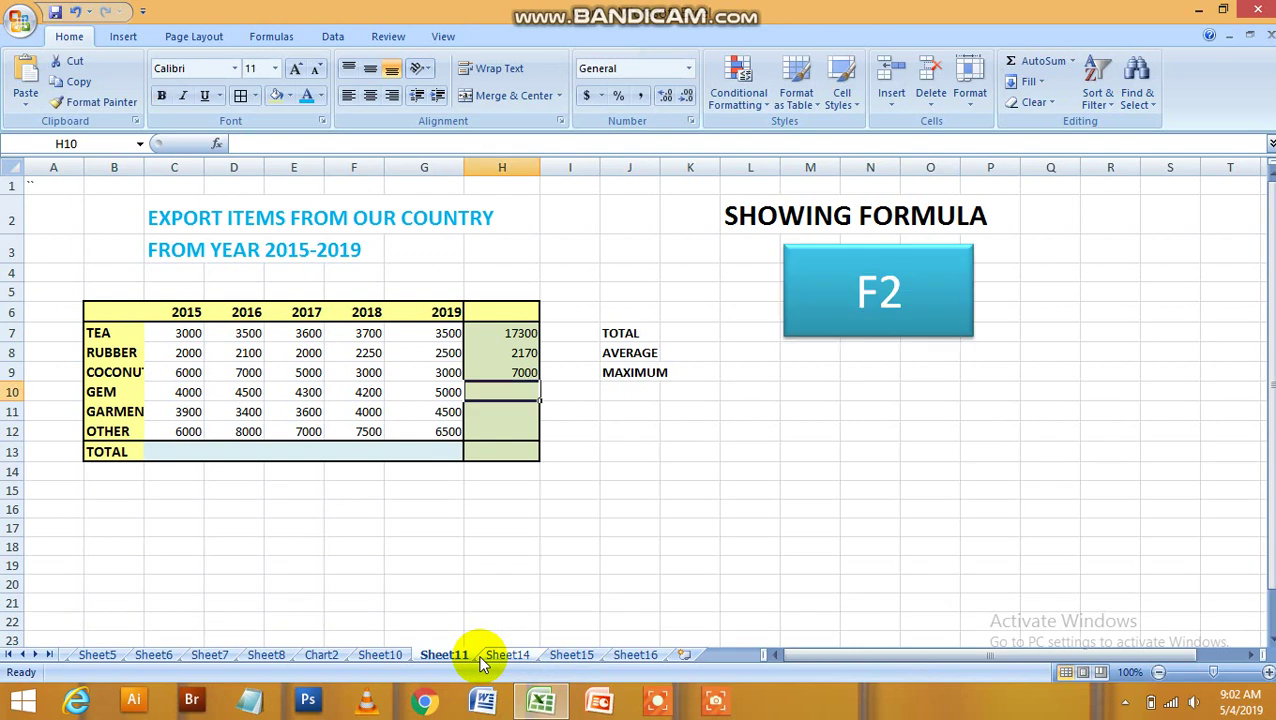
pyautogui.click(388, 654)
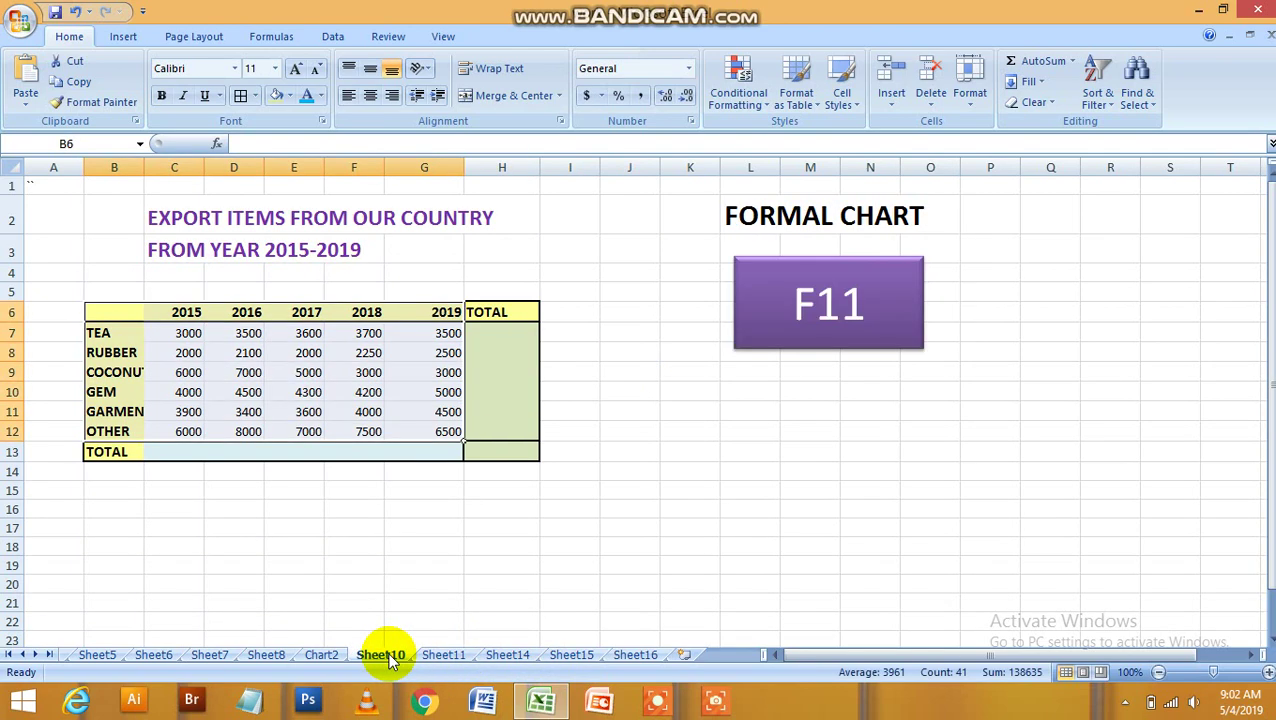
pyautogui.hotkey('ctrl', 'pagedown')
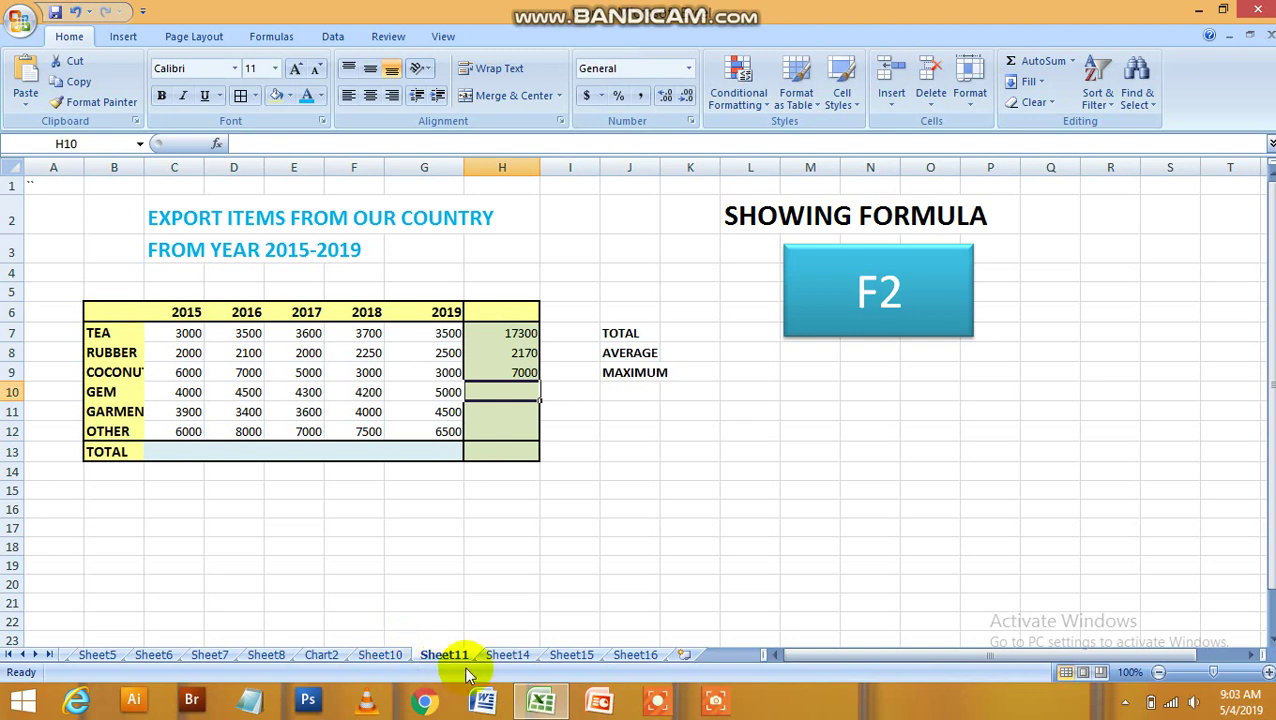
pyautogui.hotkey('ctrl', 'pagedown')
pyautogui.hotkey('ctrl', 'pagedown')
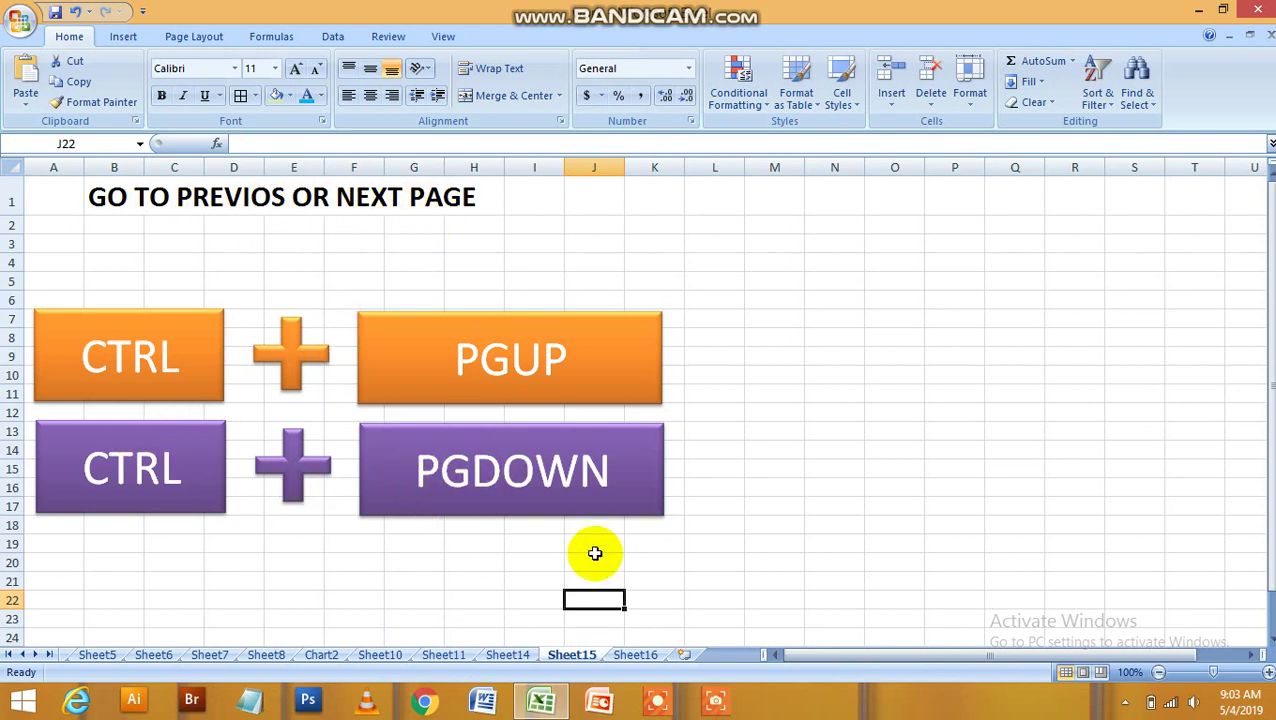
# Step: On Sheet16, apply the Currency format to the number in D12
pyautogui.click(638, 655)
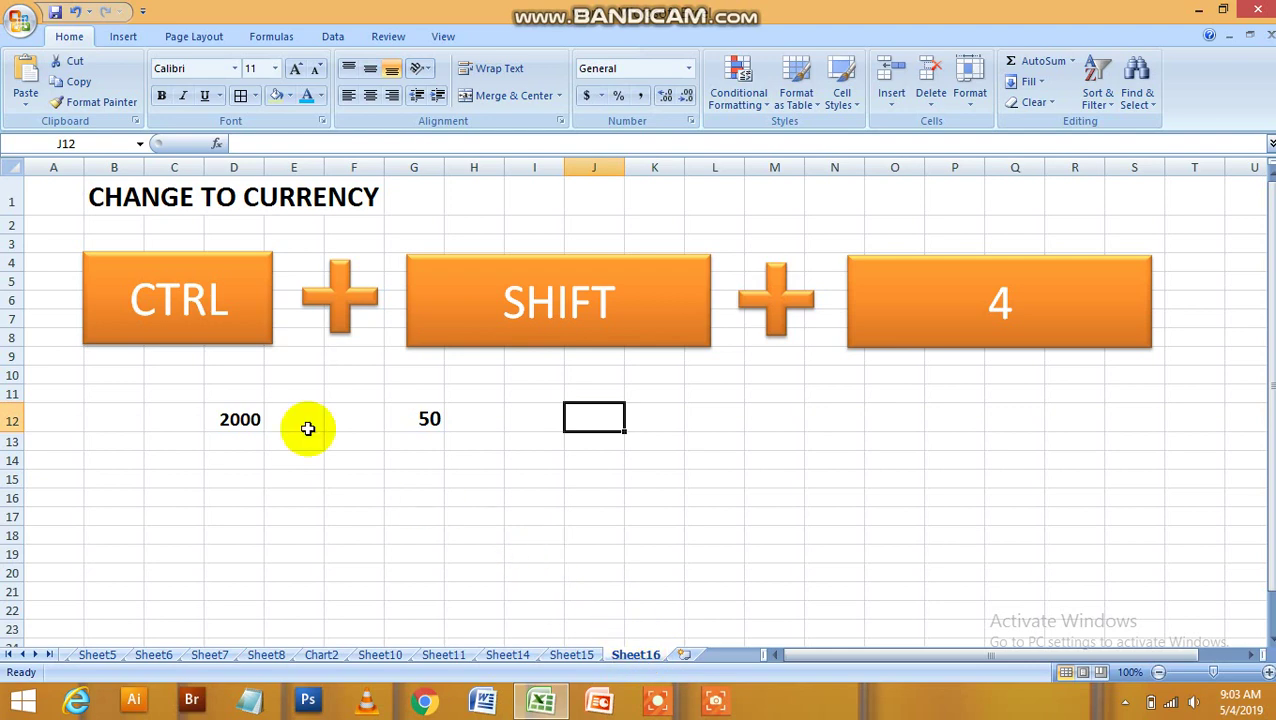
pyautogui.click(236, 413)
pyautogui.click(421, 418)
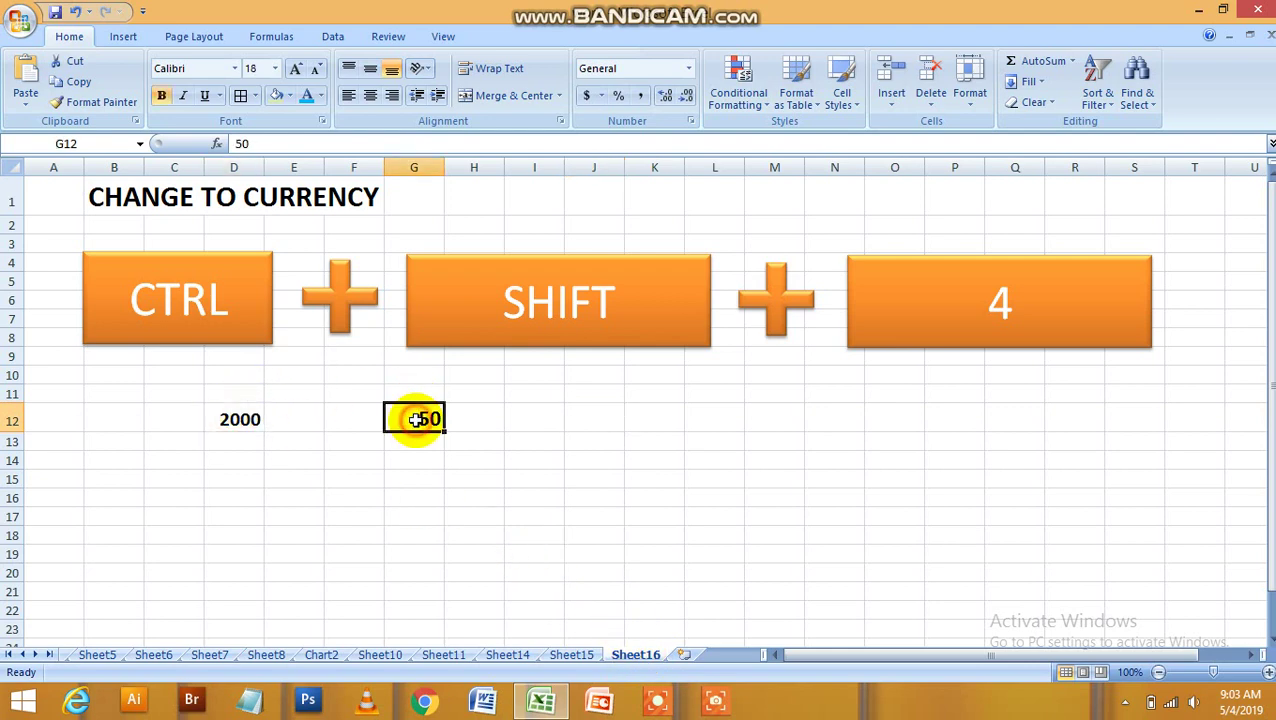
pyautogui.click(224, 419)
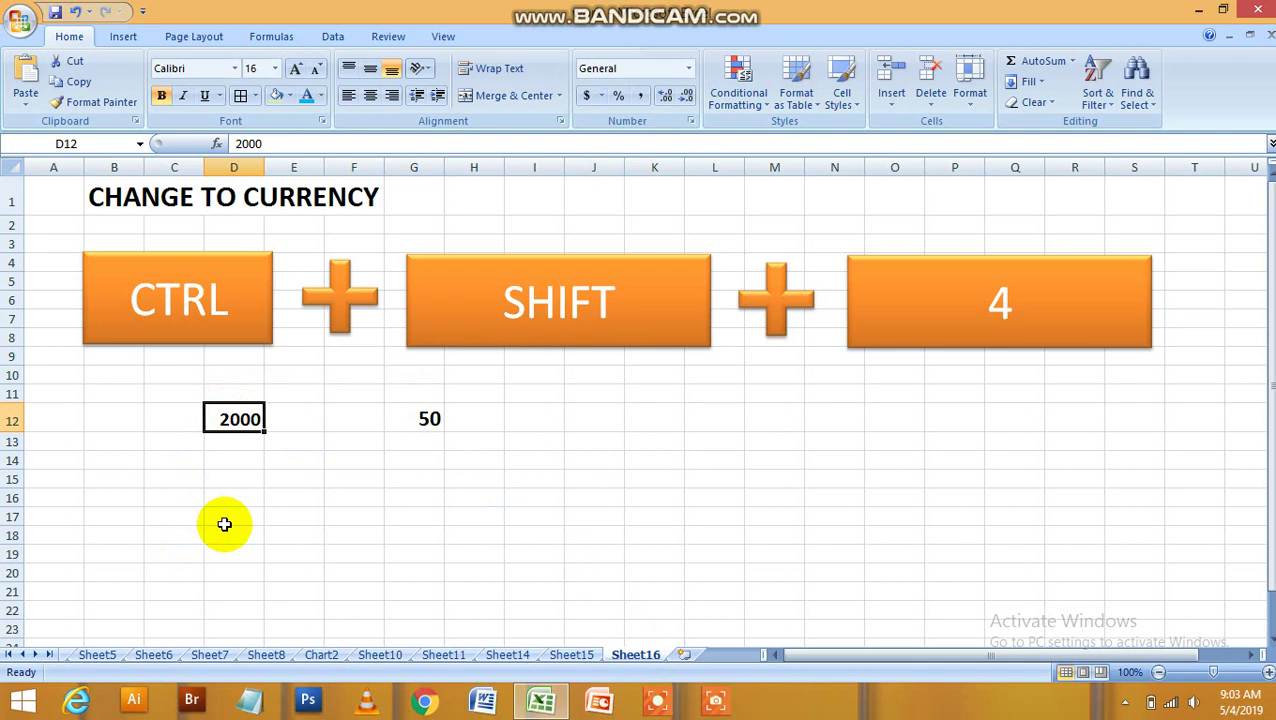
pyautogui.hotkey('ctrl', 'shift', '4')
pyautogui.click(270, 514)
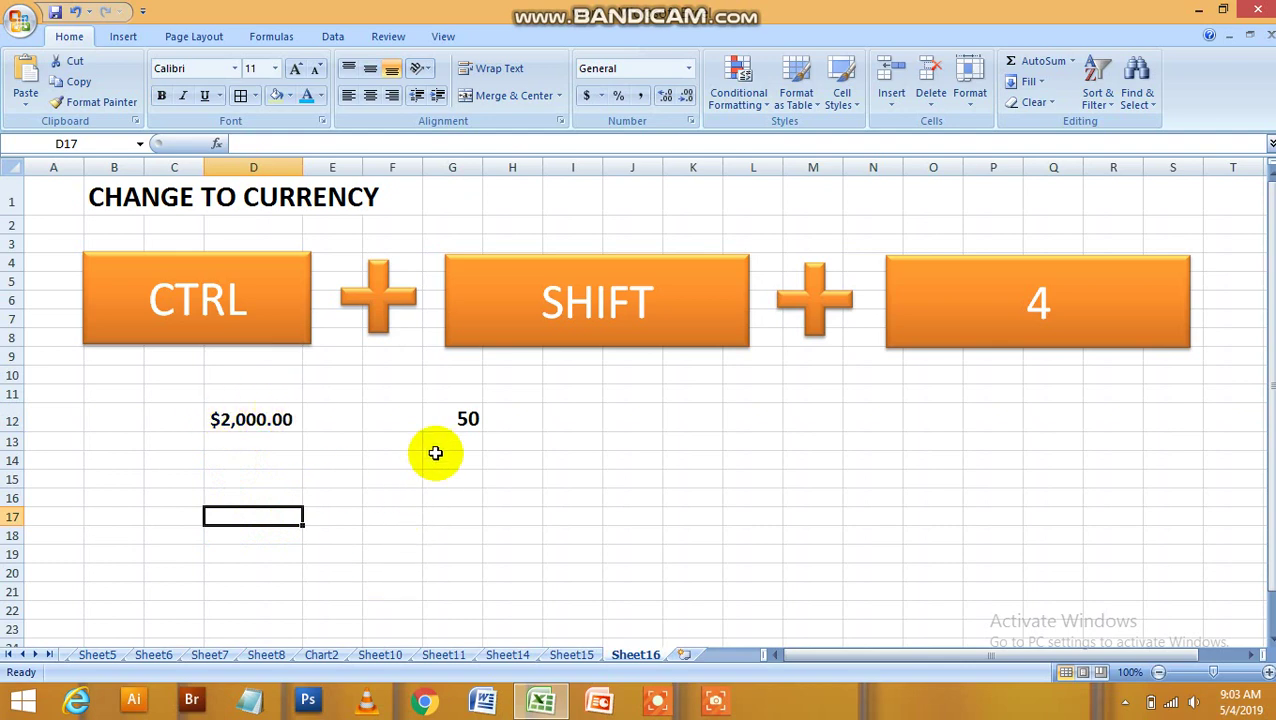
# Step: Apply the Currency format to the number in G12
pyautogui.click(467, 415)
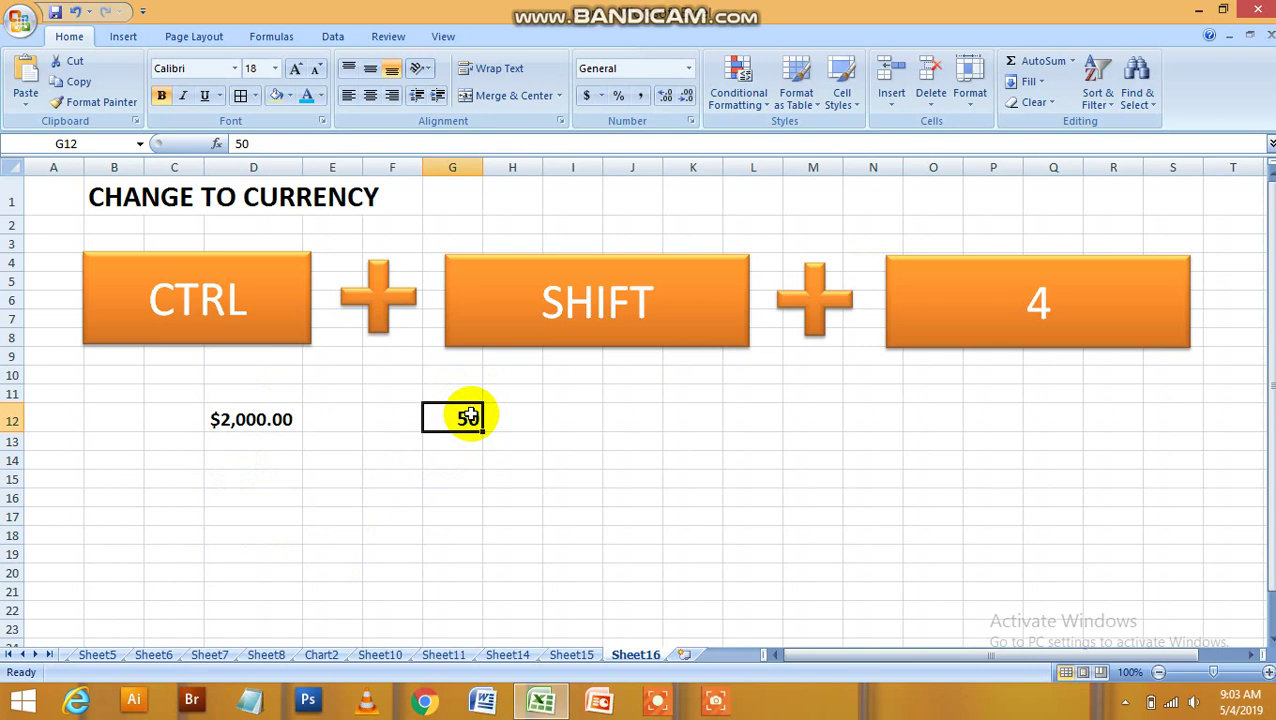
pyautogui.hotkey('ctrl', 'shift', '4')
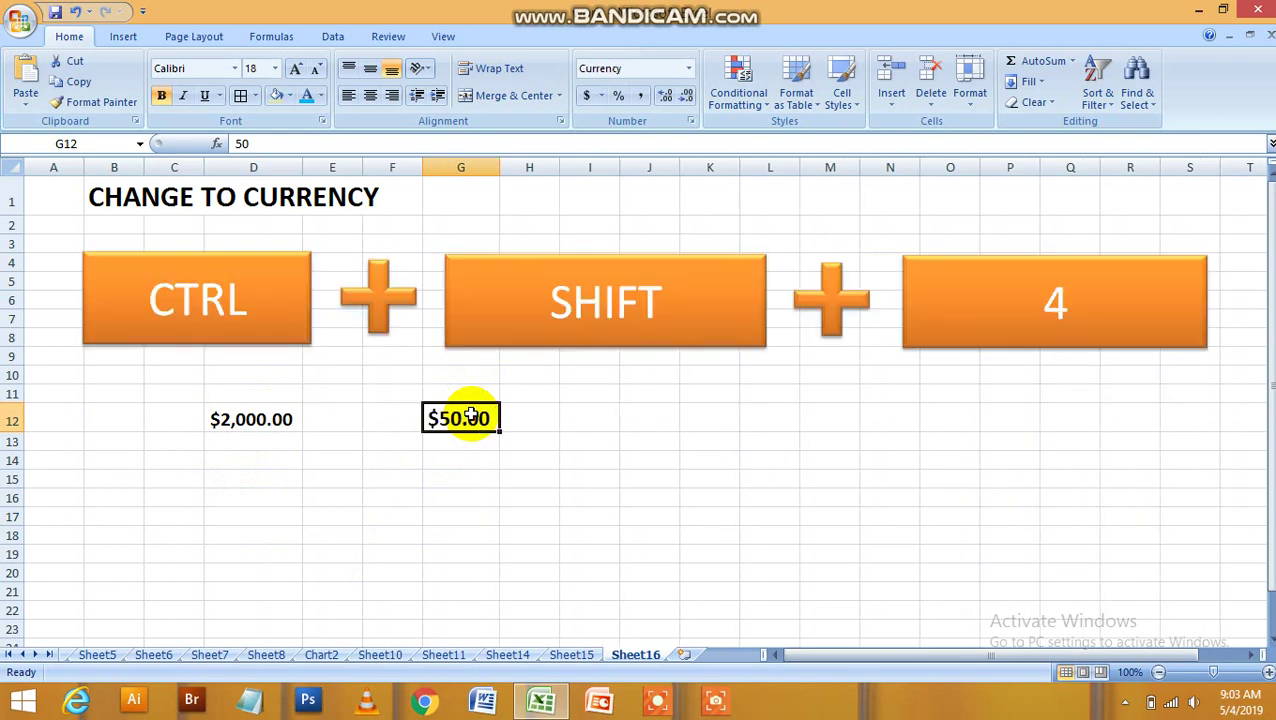
pyautogui.click(582, 436)
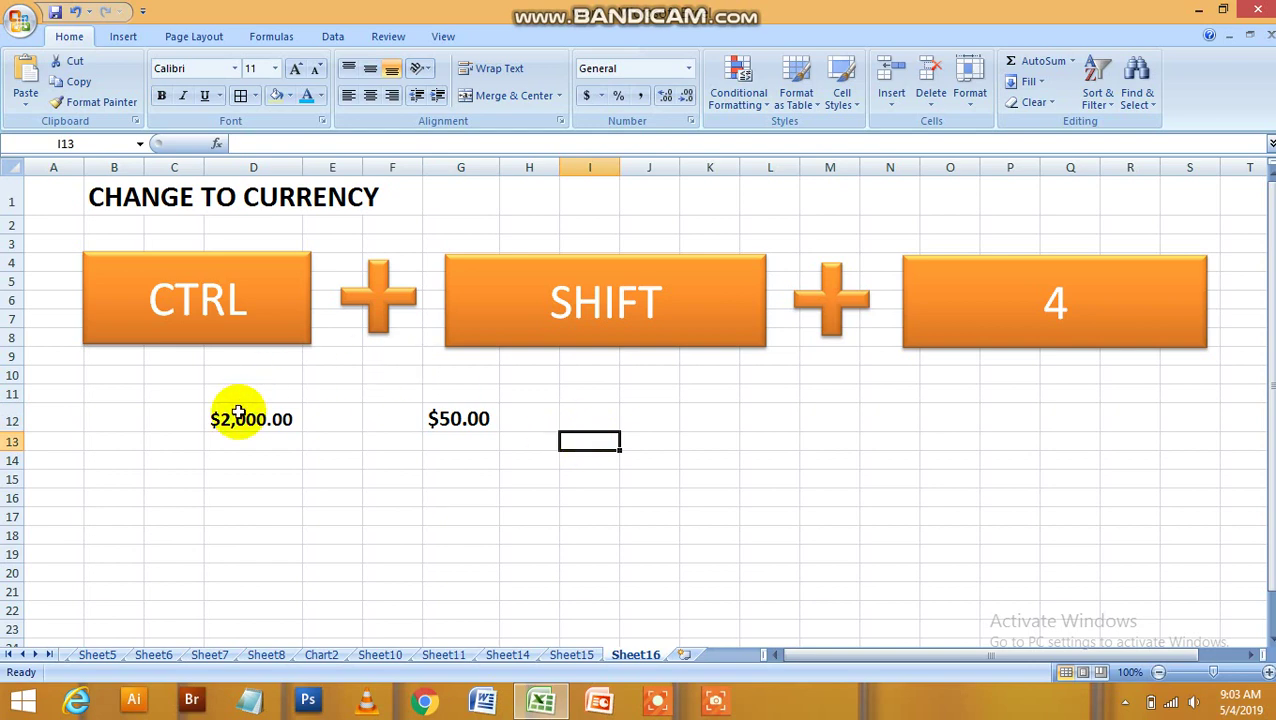
pyautogui.click(214, 437)
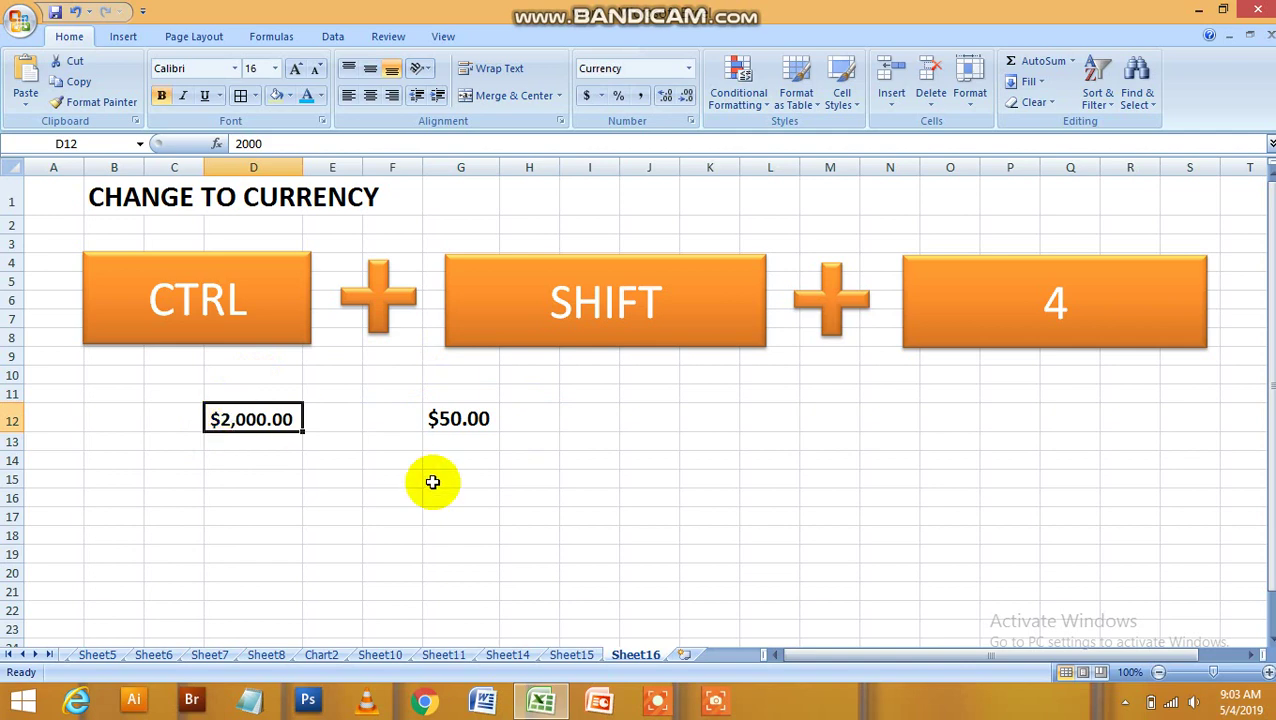
pyautogui.click(526, 514)
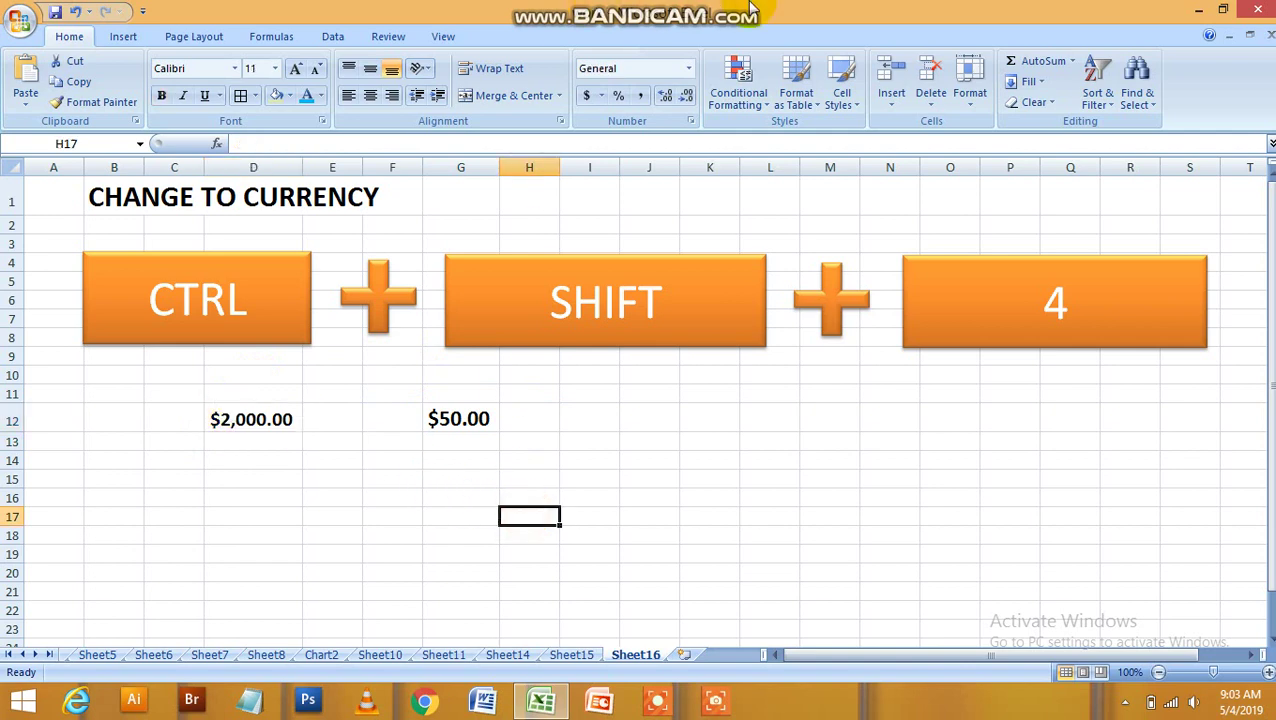
pyautogui.moveTo(752, 10)
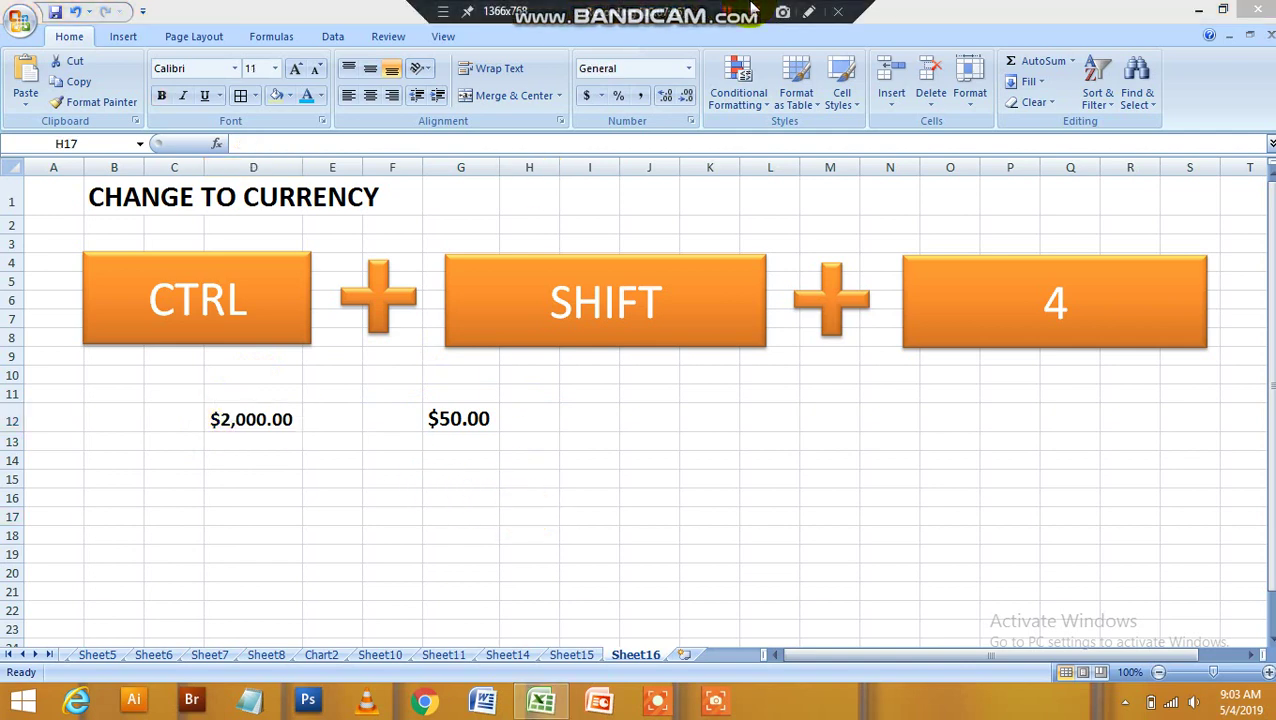